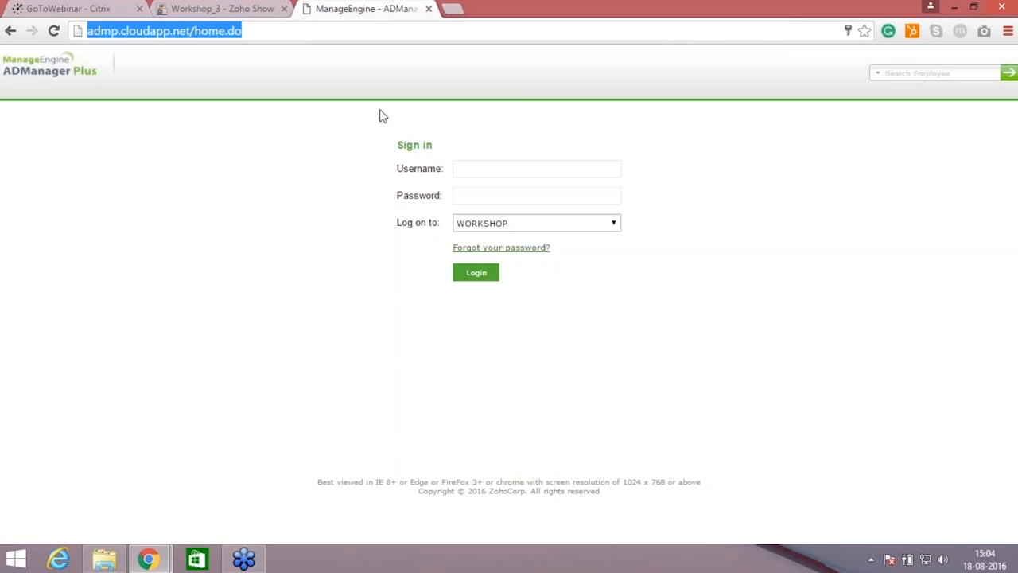
Step: Sign in as admin with the account password, logging on to ADManager Plus Authentication
left_click(482, 171)
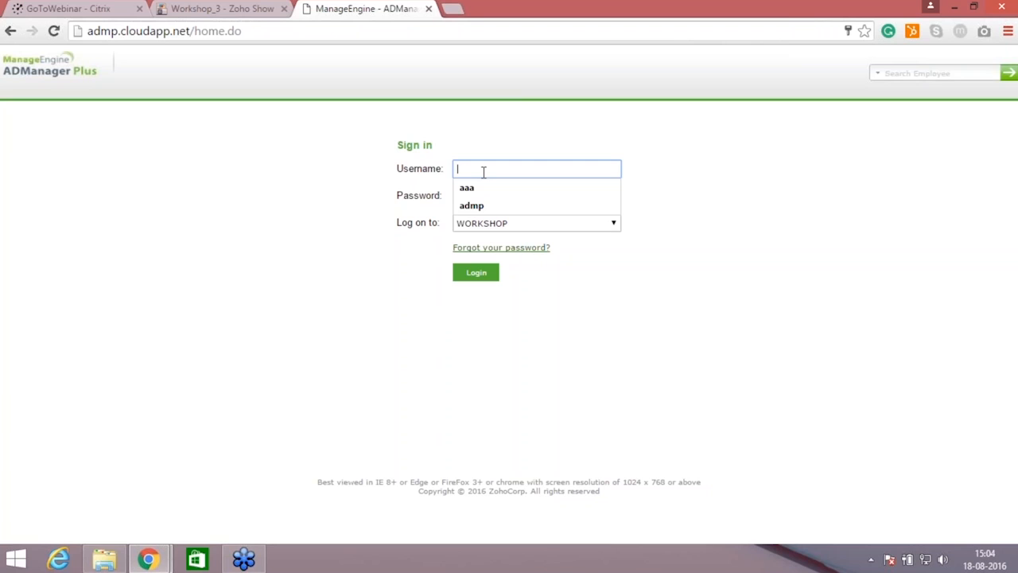
type("admin")
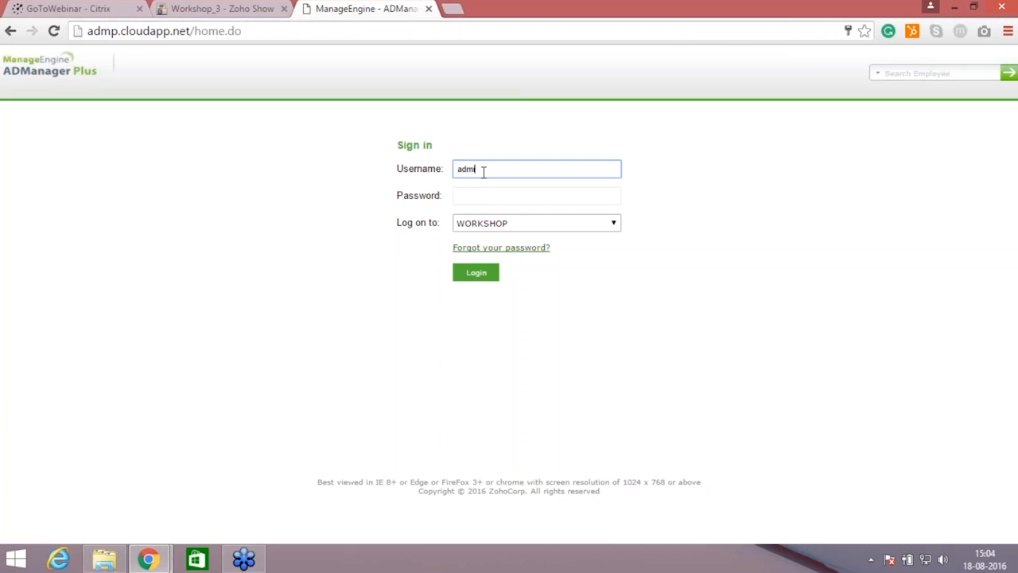
left_click(495, 194)
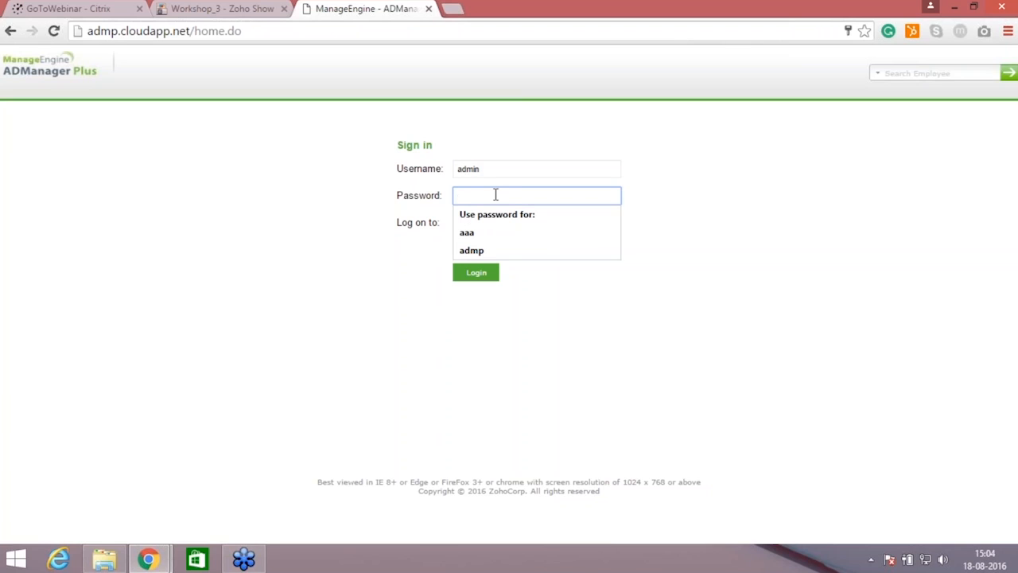
type("a")
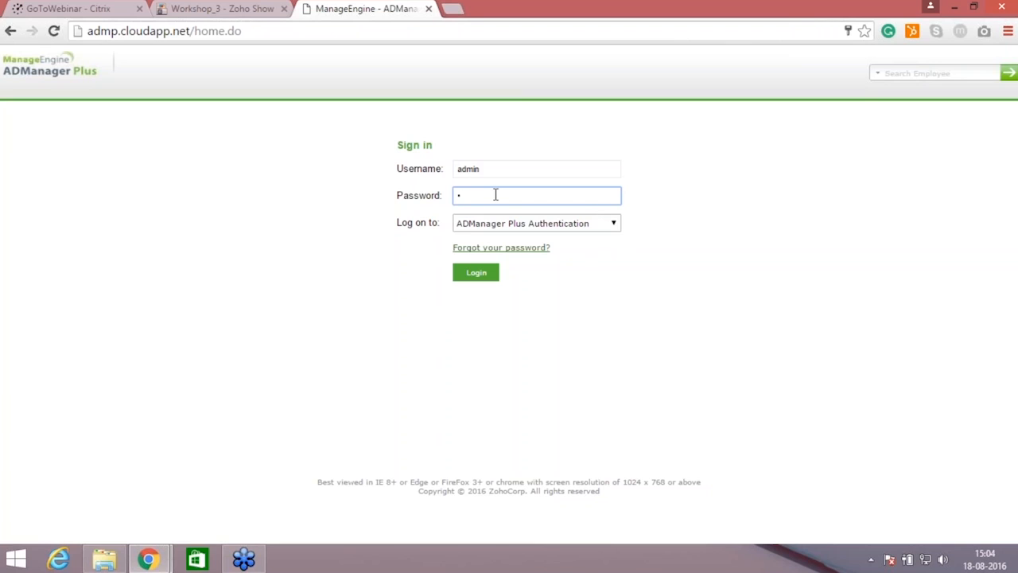
type("•••••••")
left_click(599, 231)
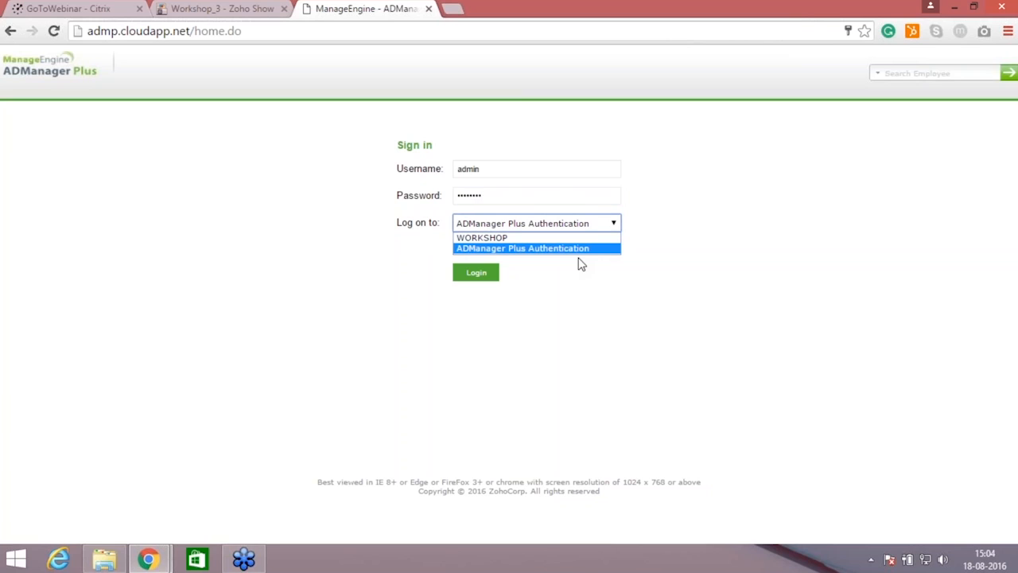
left_click(575, 251)
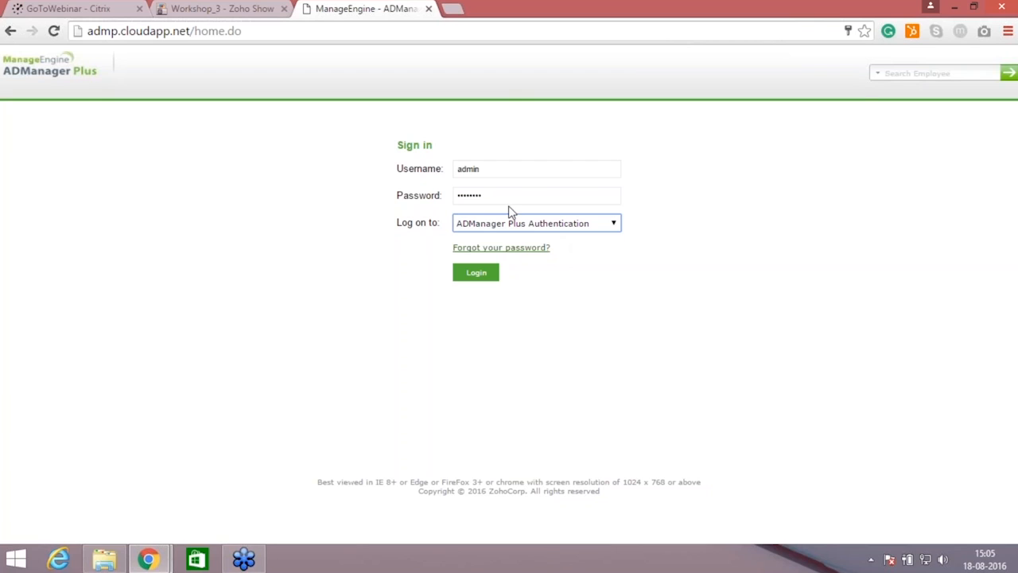
left_click(477, 278)
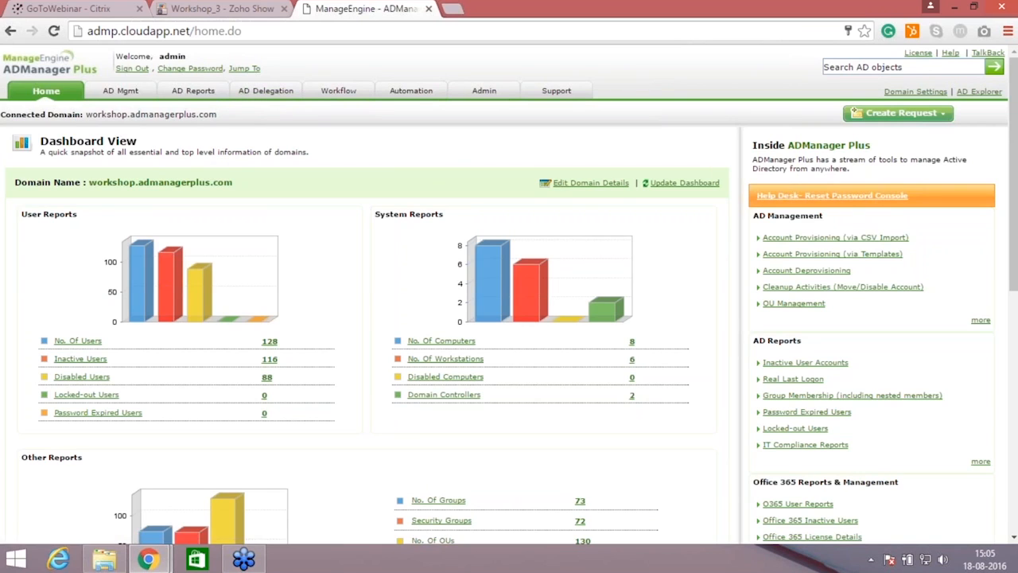
Step: Start a new help desk role in AD Delegation and name it "It tech role", leaving the description empty
left_click(262, 94)
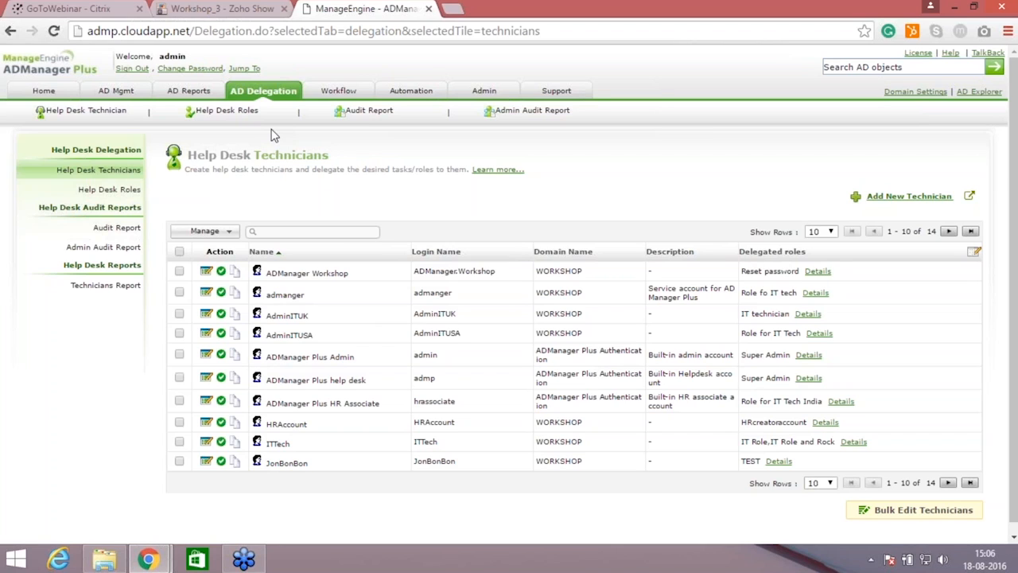
left_click(119, 194)
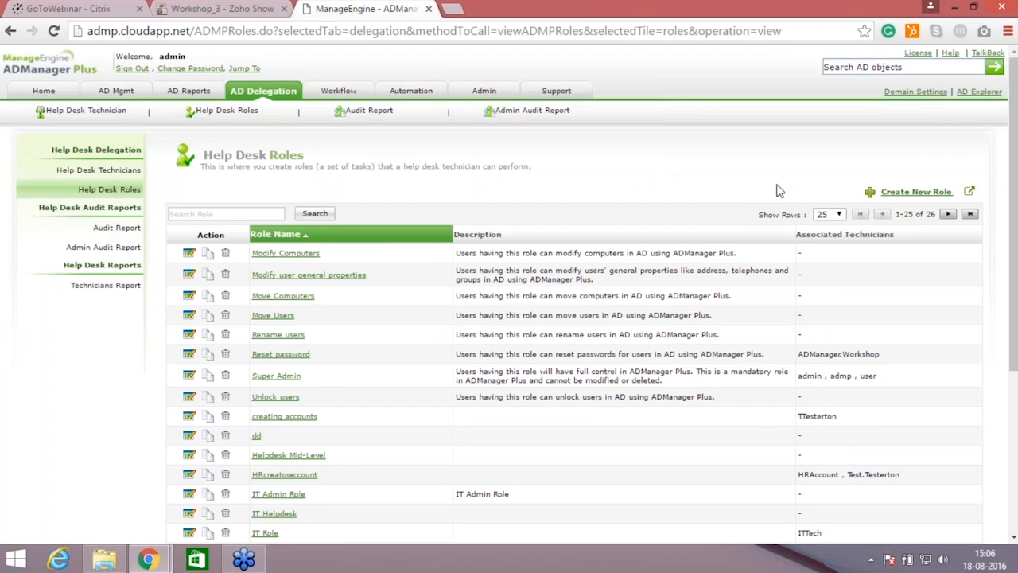
left_click(916, 193)
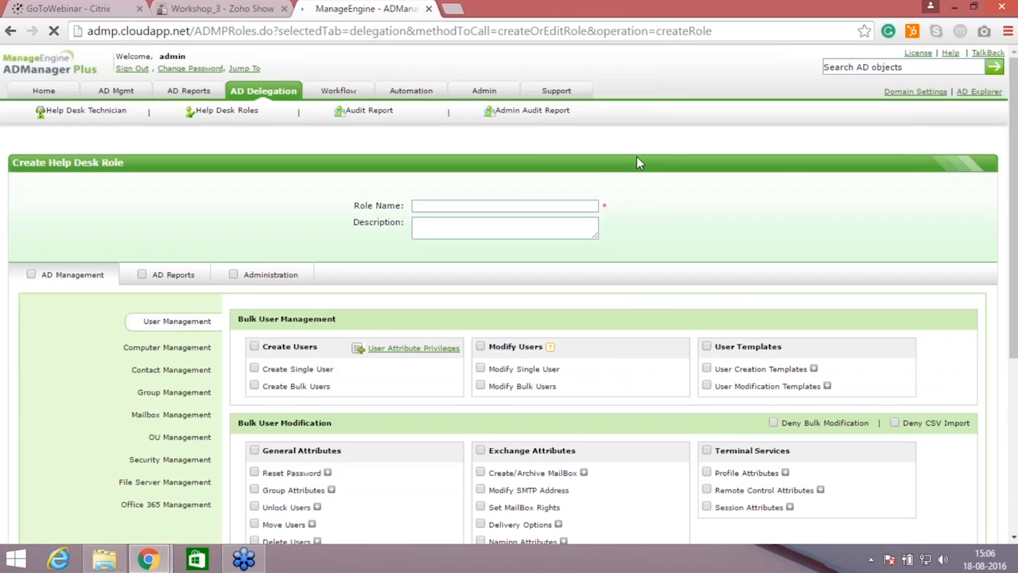
left_click(557, 206)
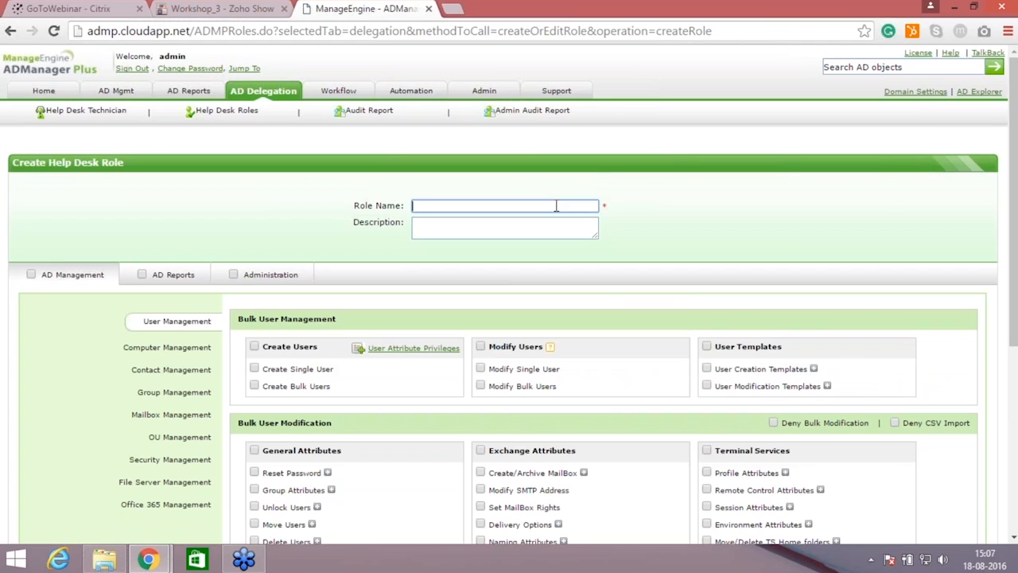
type("It tech role")
left_click(527, 233)
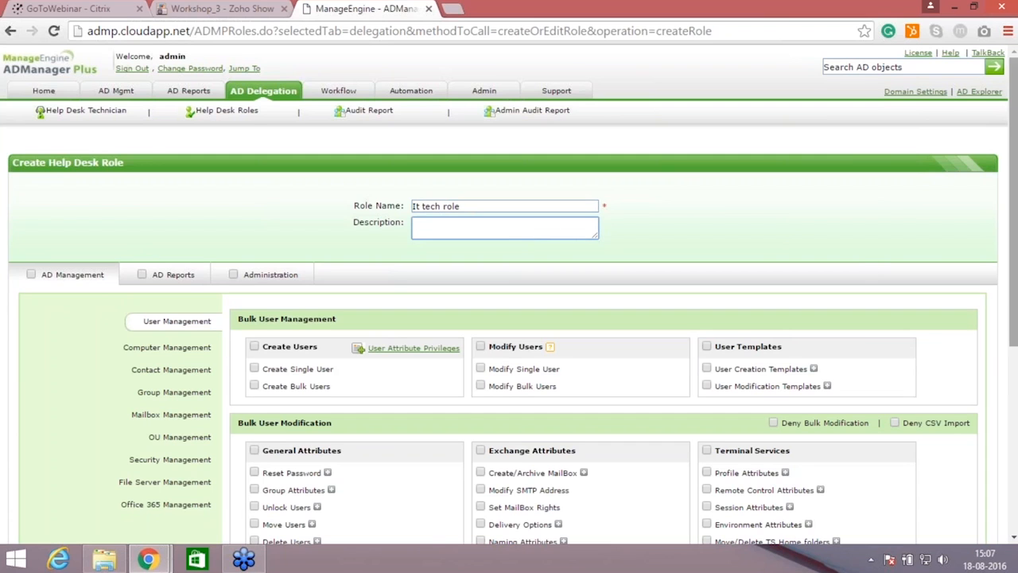
Step: Grant the role Create Users, Modify Single User, Reset Password and Group Attributes, with Deny Bulk Modification enabled
scroll(509, 318, "down", 2)
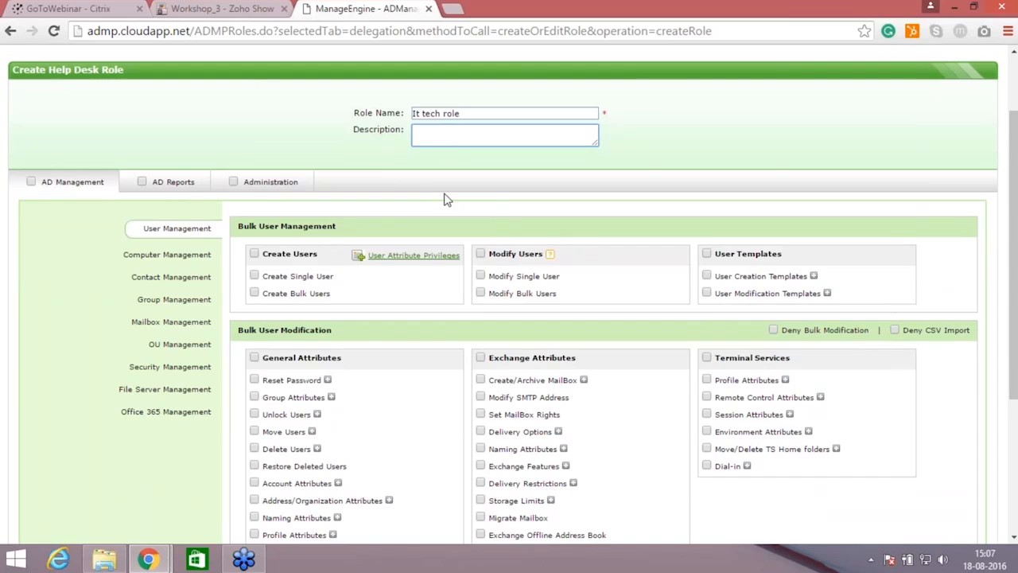
left_click(255, 254)
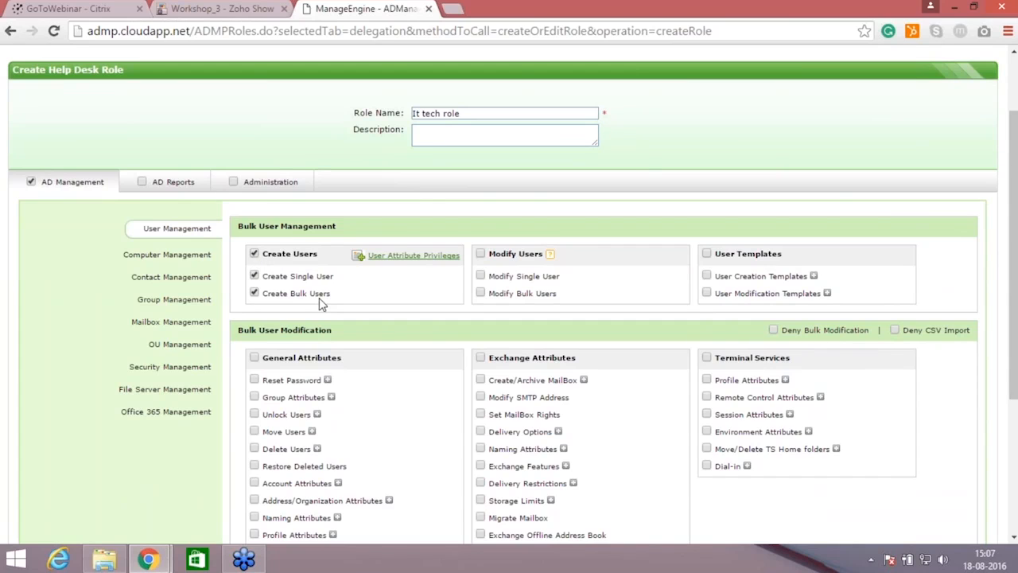
left_click(481, 277)
mouse_move(778, 336)
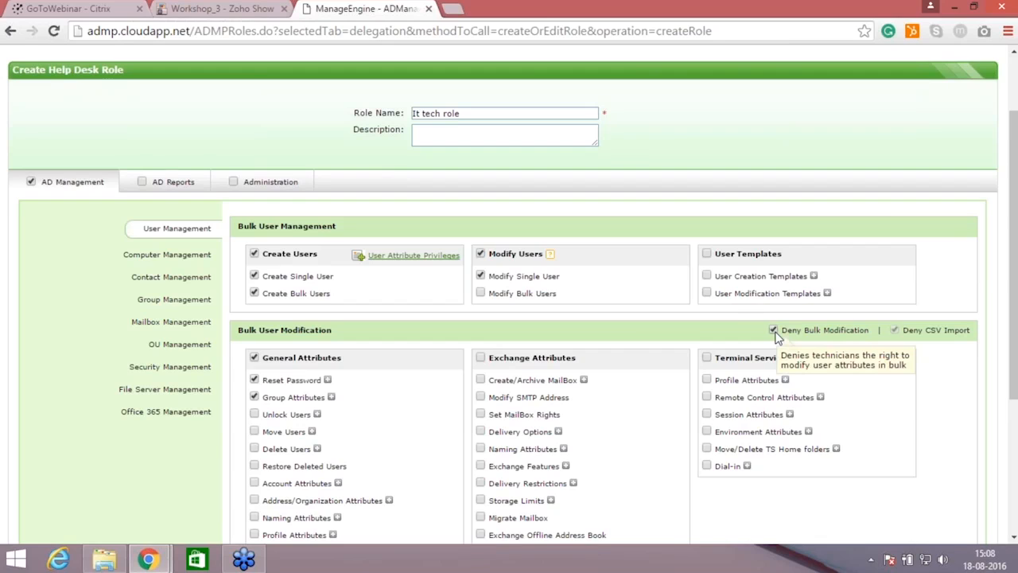
left_click(775, 331)
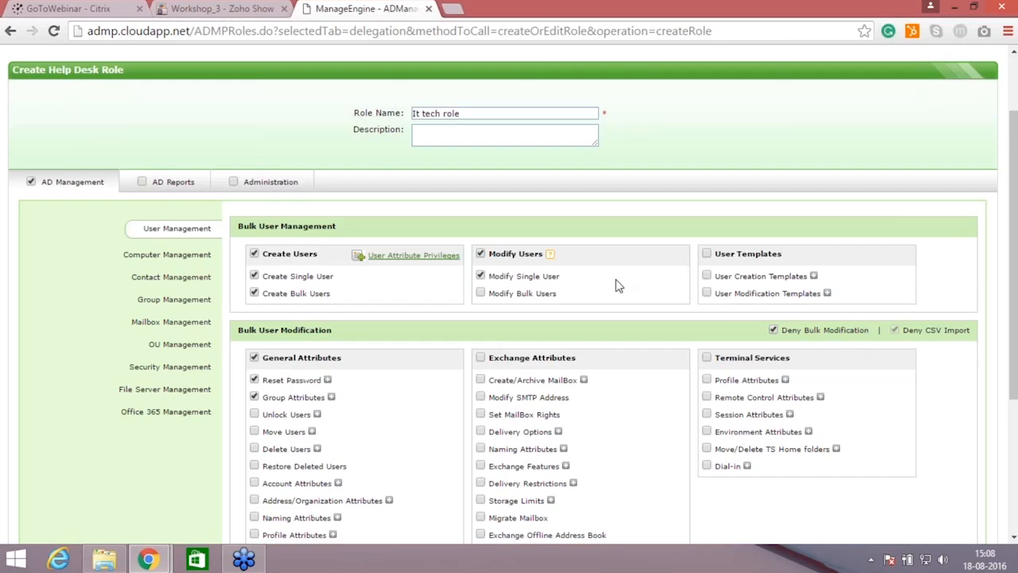
Step: Review the computer, contact and group management, AD Reports and Administration permissions, ending back at the role's user management permissions
left_click_drag(1013, 334, 1013, 463)
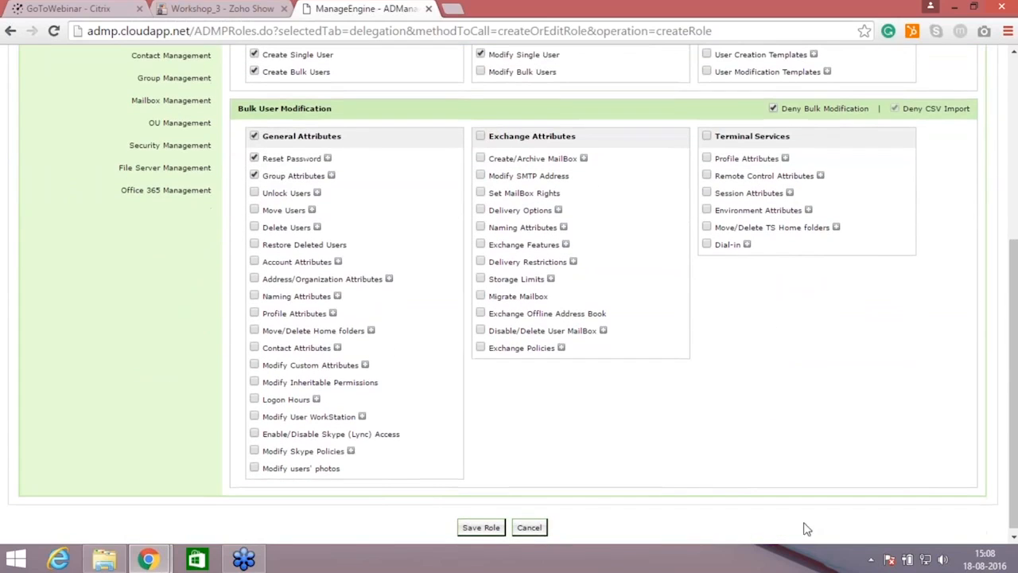
left_click_drag(1013, 421, 1013, 281)
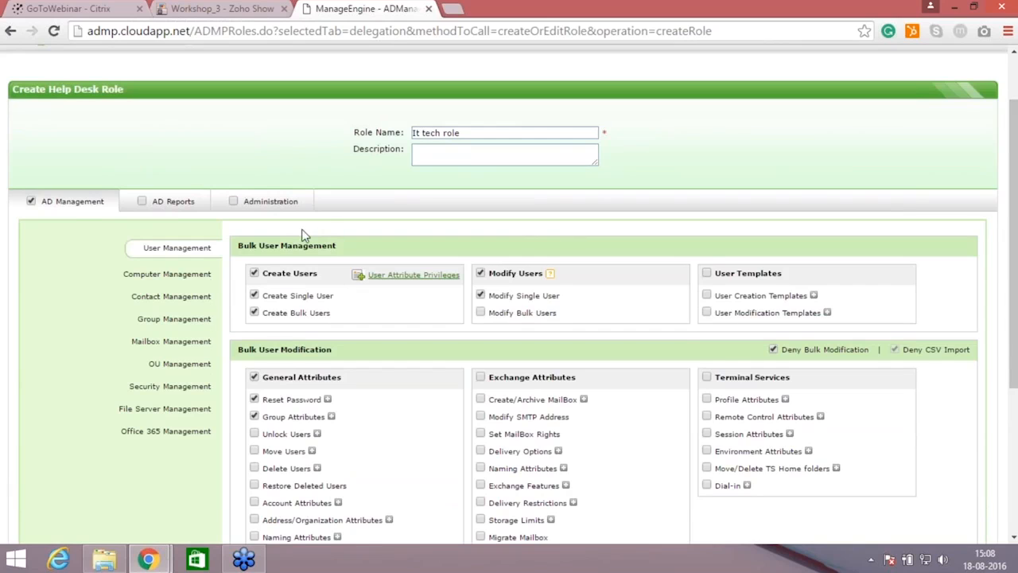
left_click(192, 274)
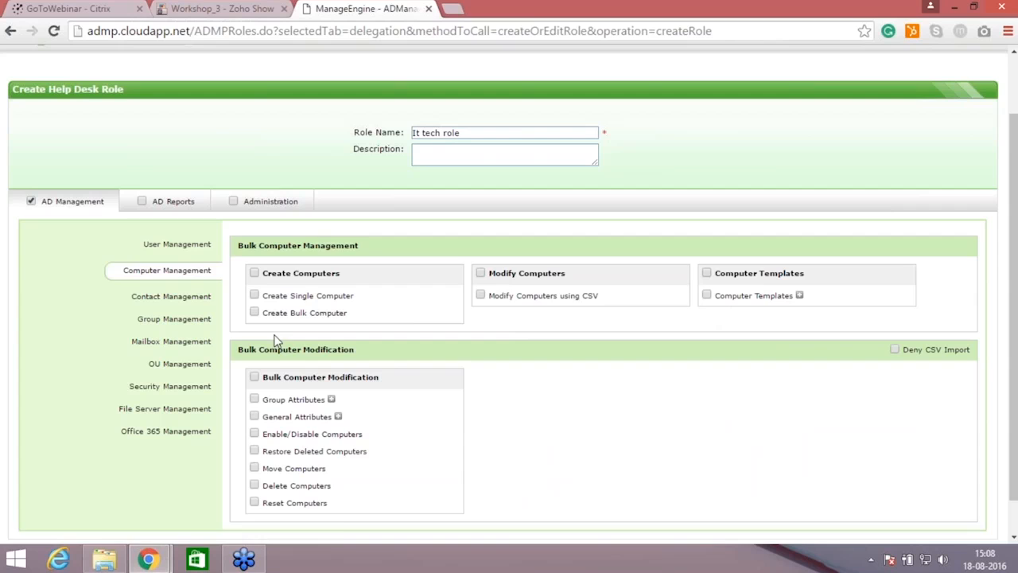
left_click(183, 297)
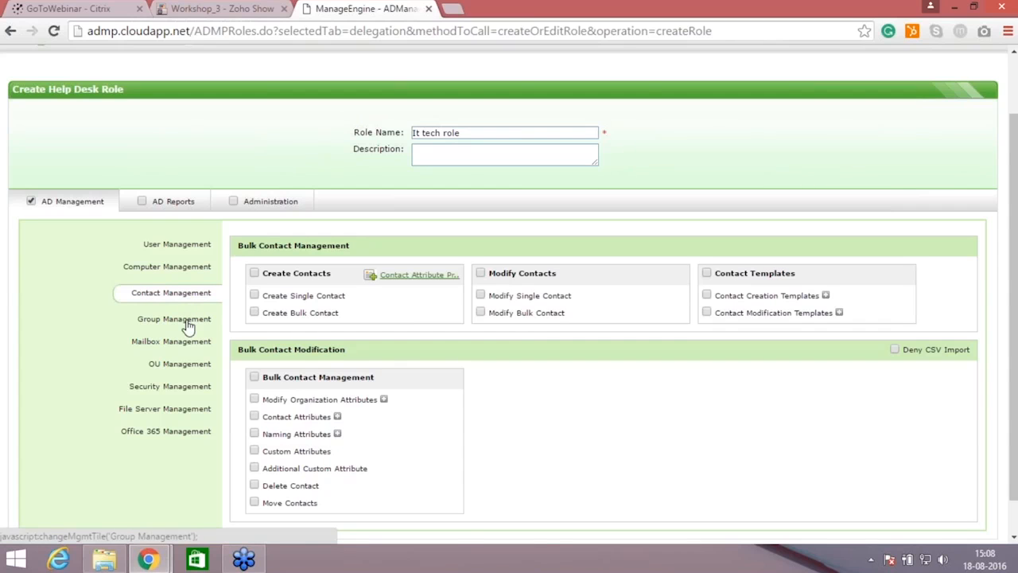
left_click(188, 325)
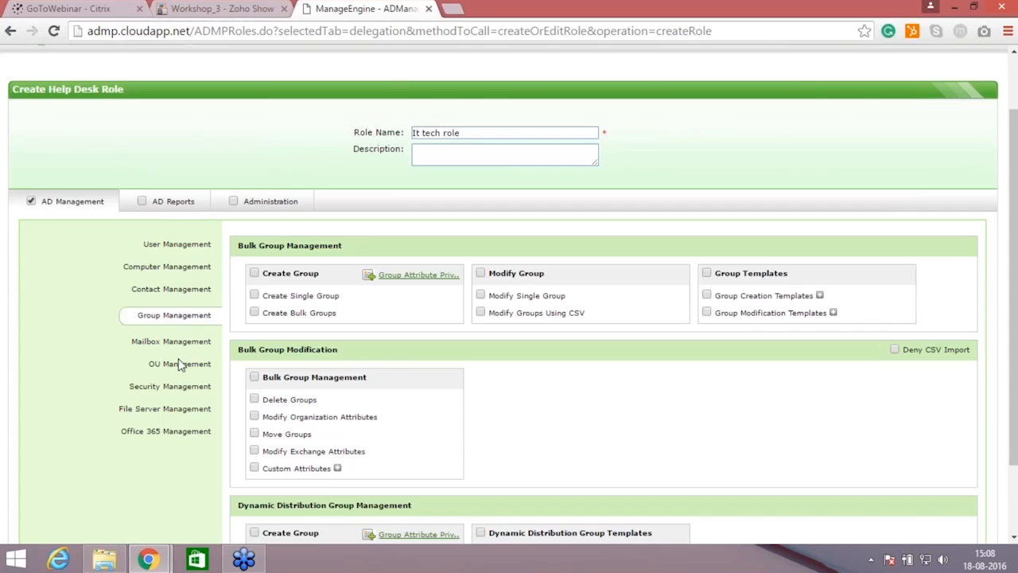
left_click(170, 206)
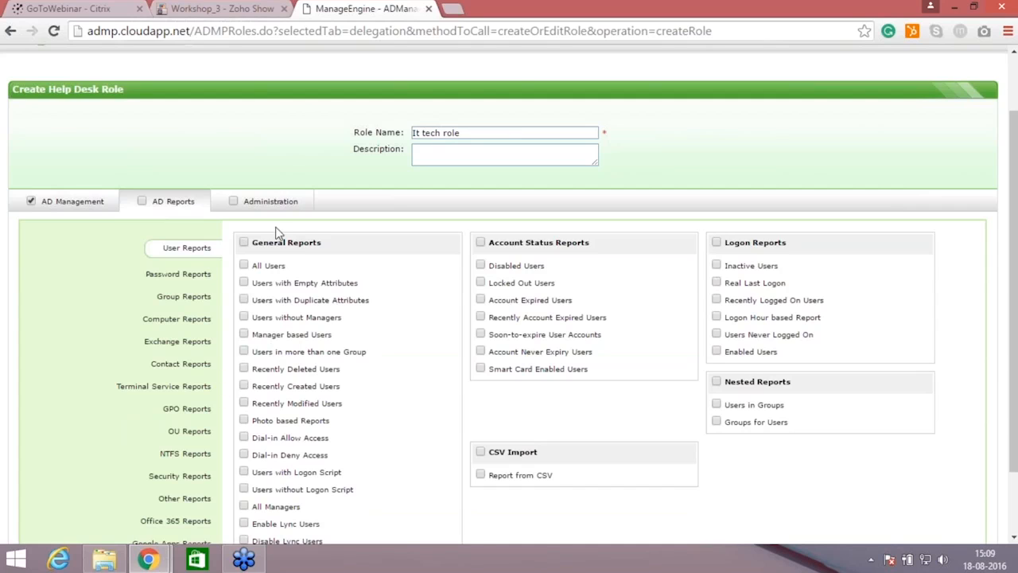
left_click(270, 202)
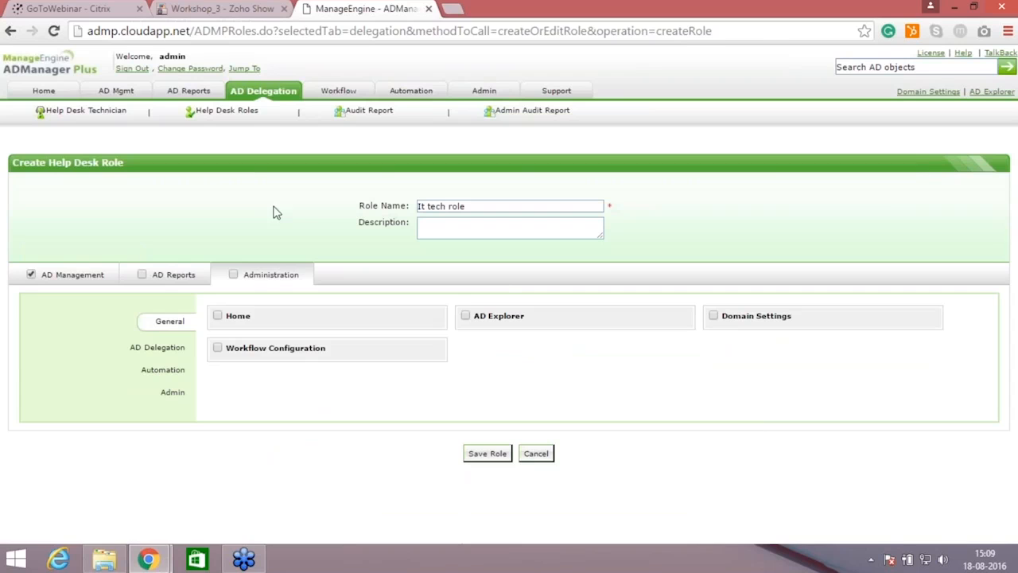
left_click(95, 279)
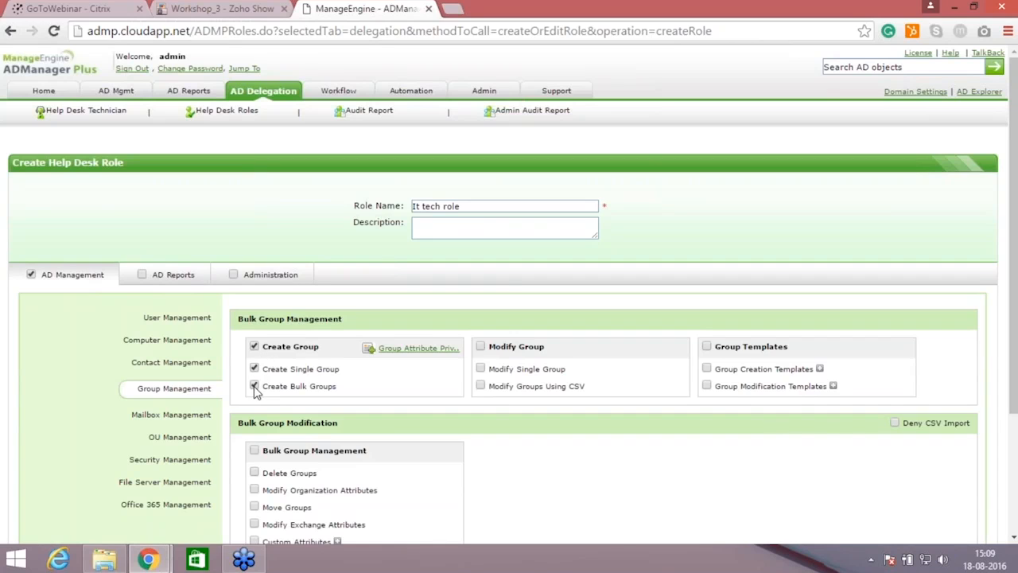
left_click(181, 317)
Step: Try to save the new help desk role under the name "It tech role"
left_click_drag(1013, 237, 1013, 309)
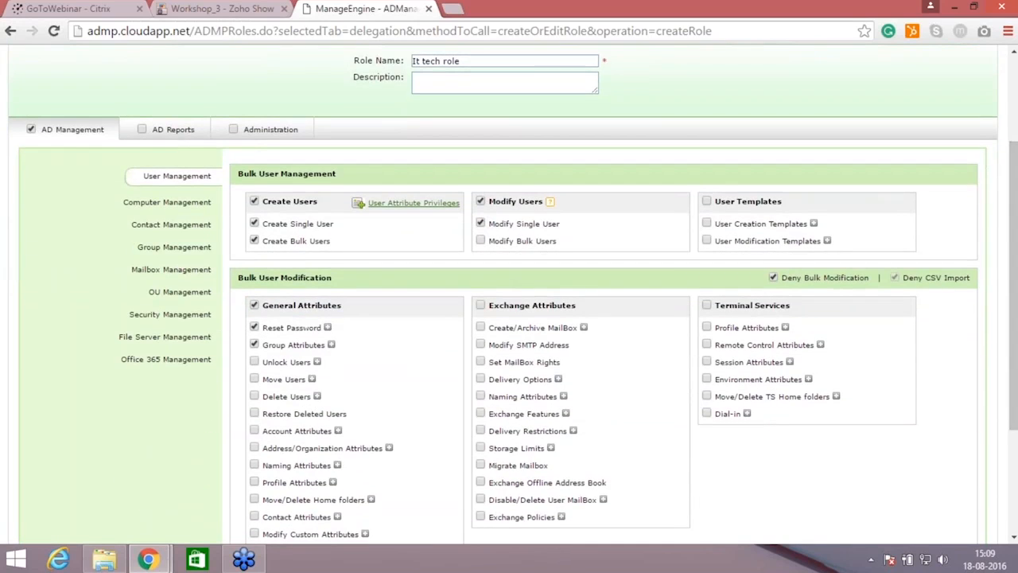
scroll(584, 442, "down", 3)
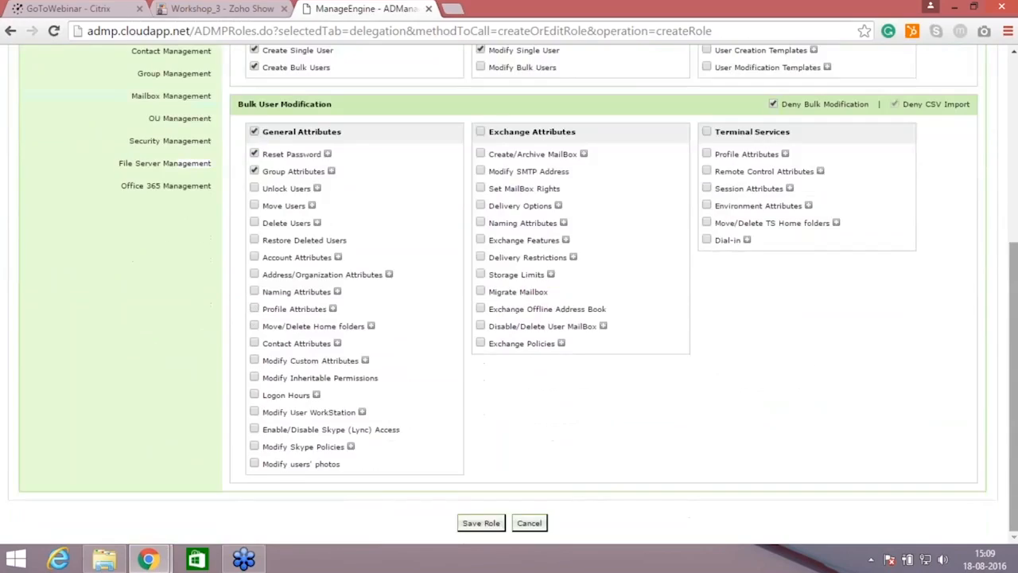
left_click(491, 526)
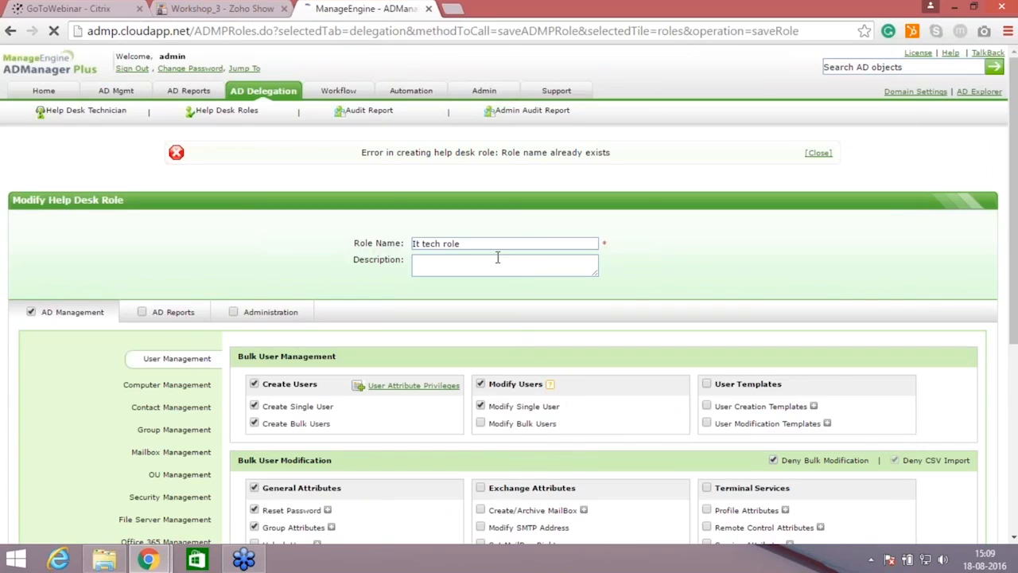
Step: Rename the help desk role to "It tech role1" and save it
left_click(485, 244)
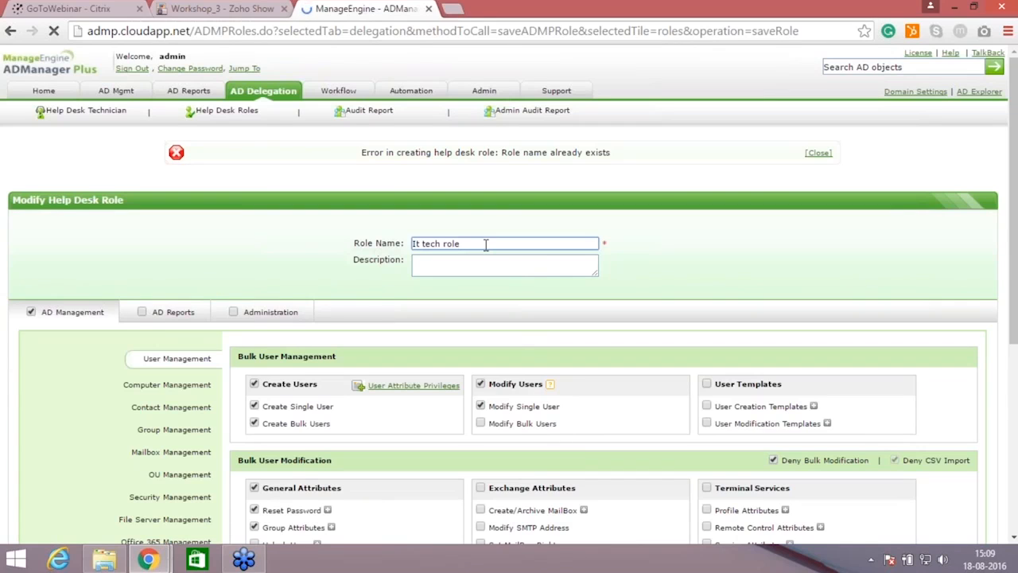
type("1")
left_click_drag(1012, 266, 1012, 465)
left_click(488, 521)
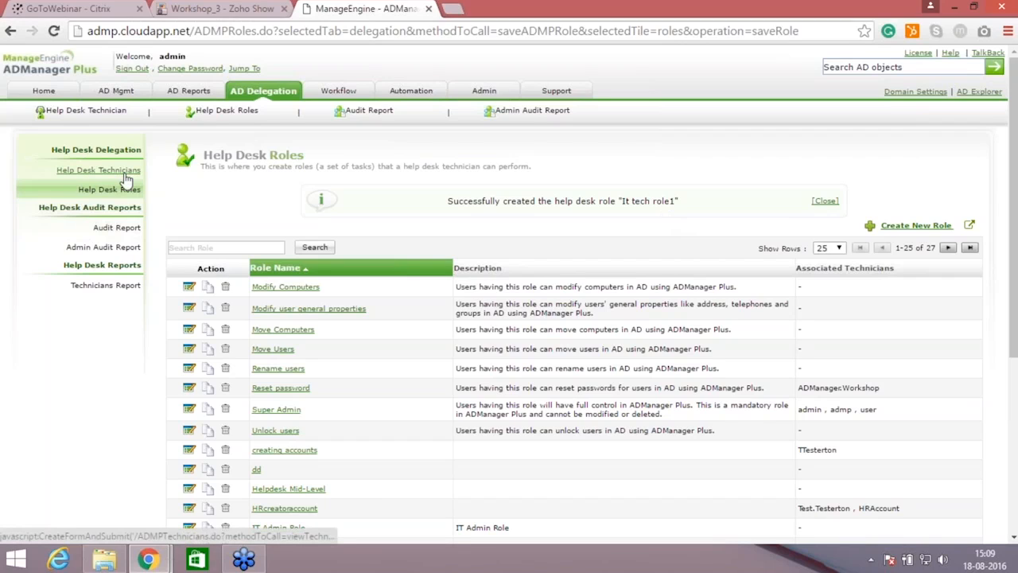
Step: Start adding a new help desk technician from workshop.admanagerplus.com and select the AD user HR_ITTECH
left_click(81, 172)
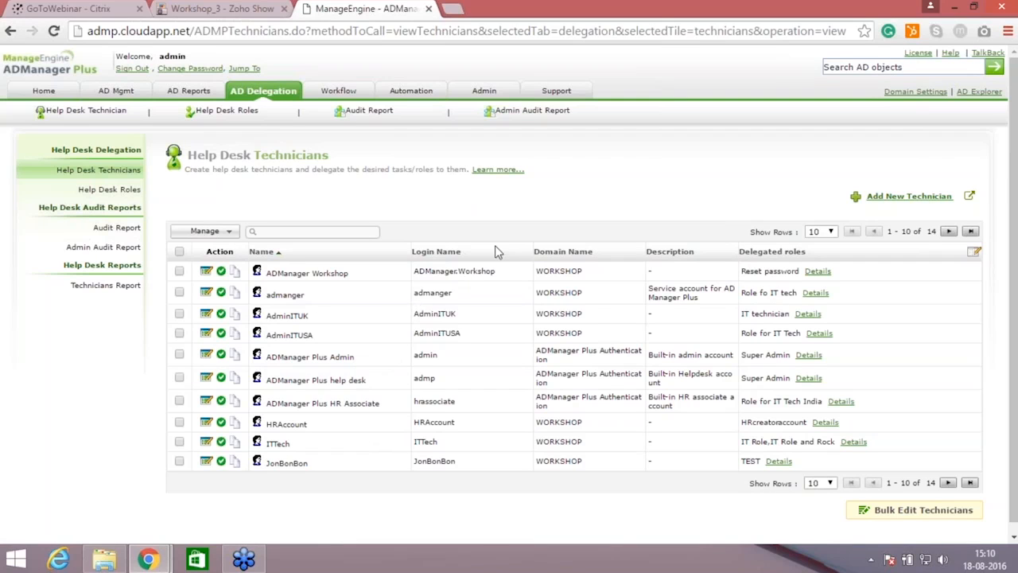
left_click(911, 199)
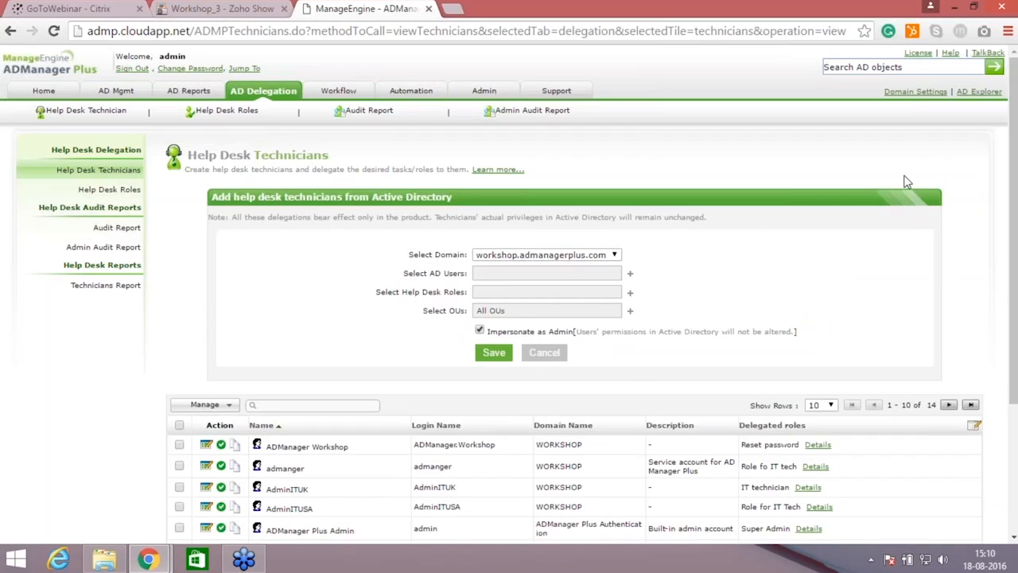
left_click(629, 279)
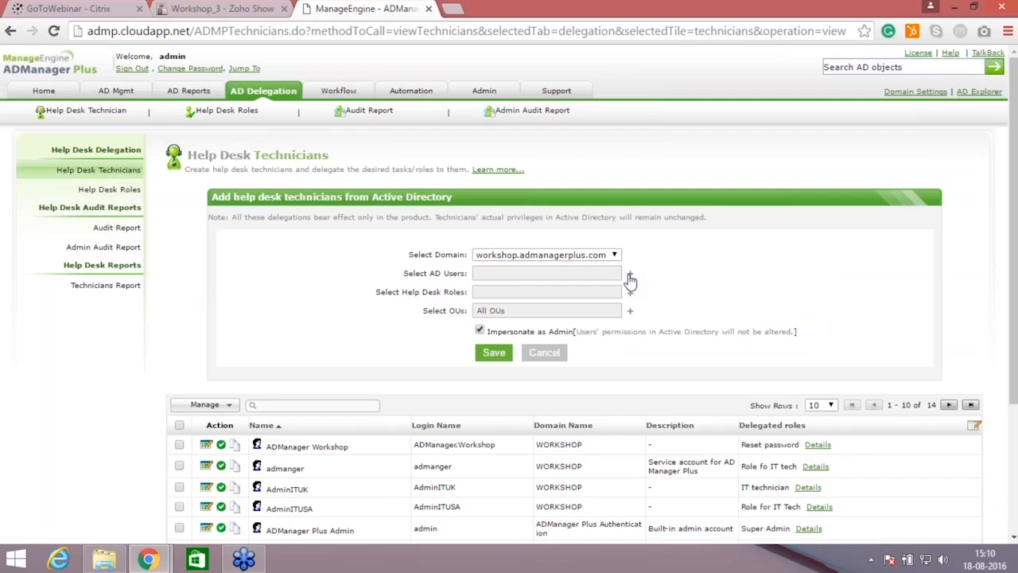
left_click(630, 276)
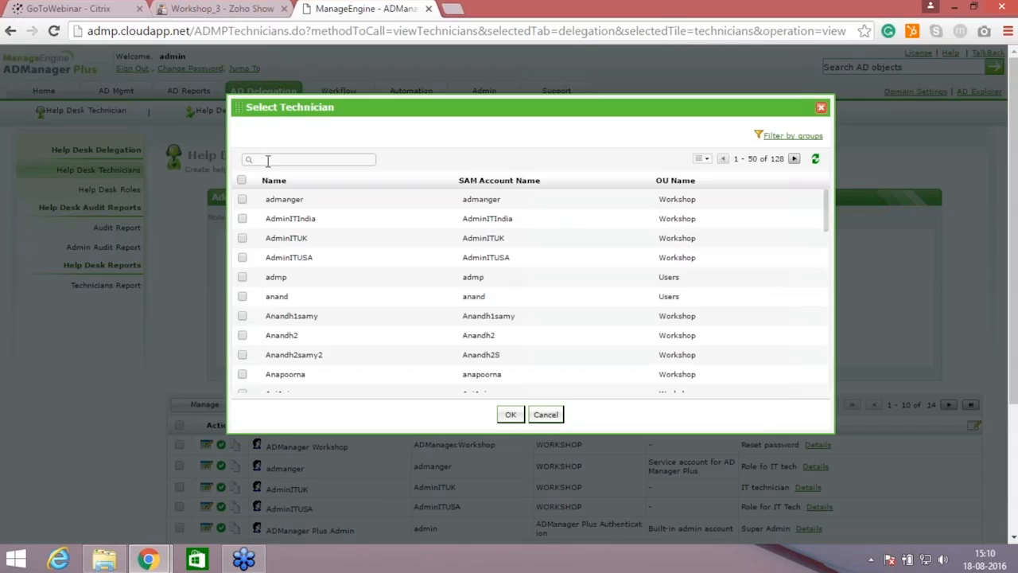
left_click(268, 160)
type("hr")
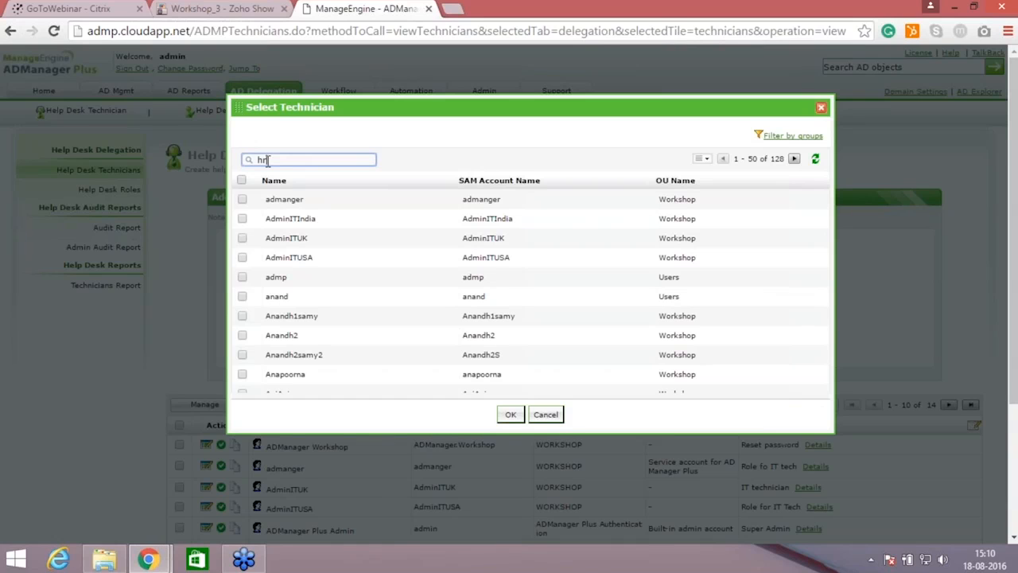
key("Return")
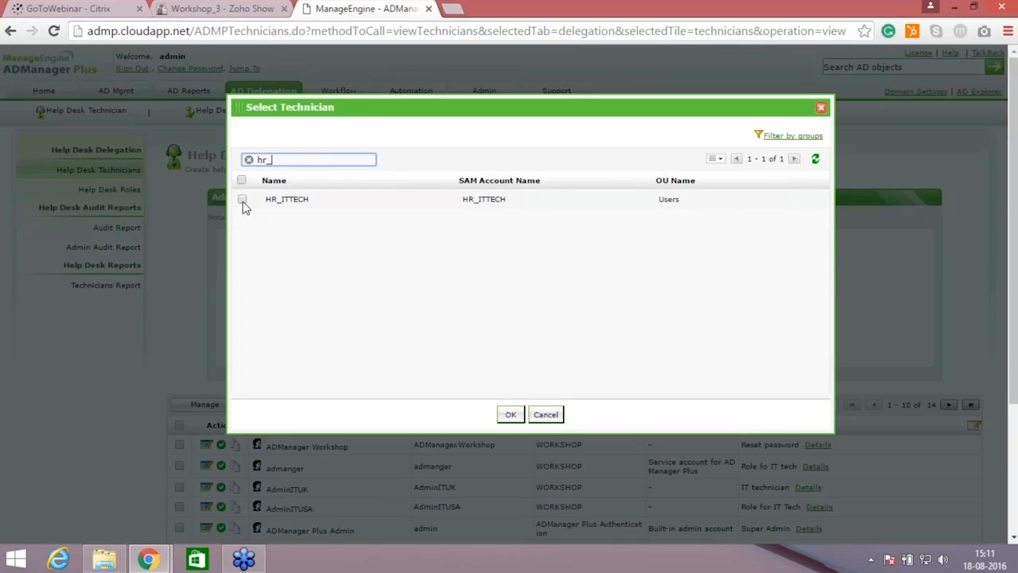
left_click(243, 199)
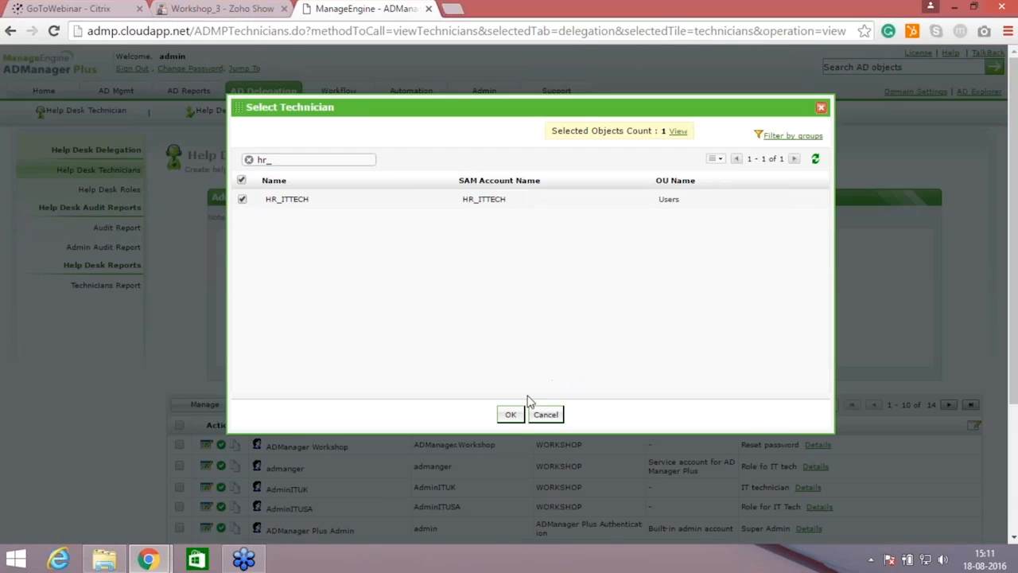
left_click(511, 413)
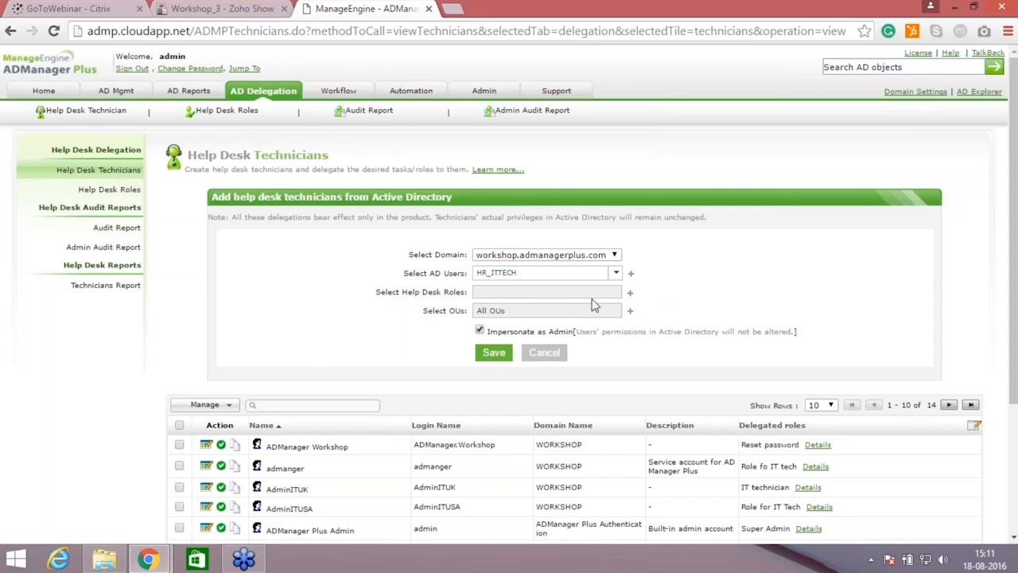
Step: Assign the help desk role "It tech role1" to the HR_ITTECH technician and save the technician
left_click(628, 297)
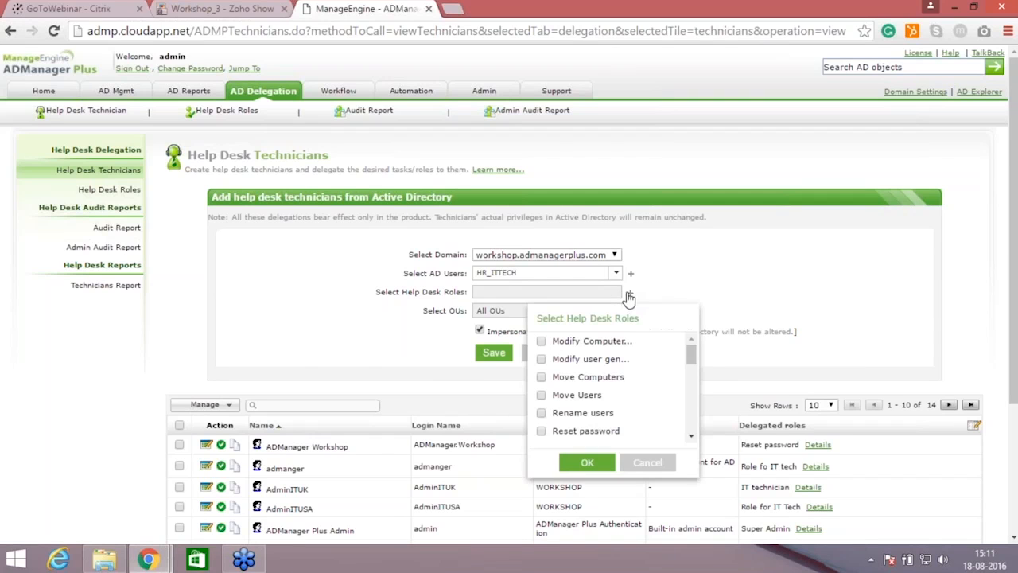
left_click_drag(691, 354, 694, 414)
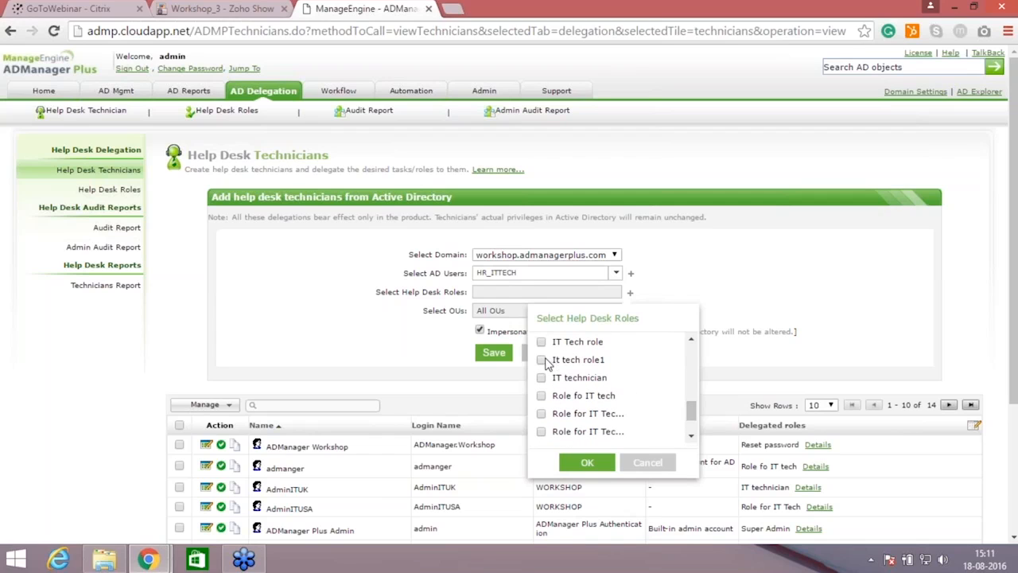
left_click(590, 466)
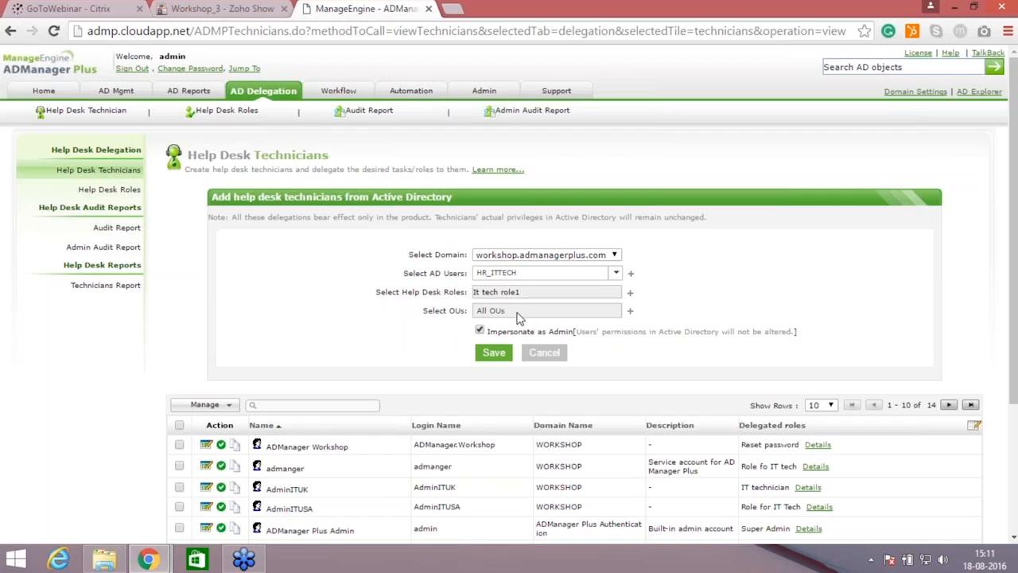
left_click(493, 353)
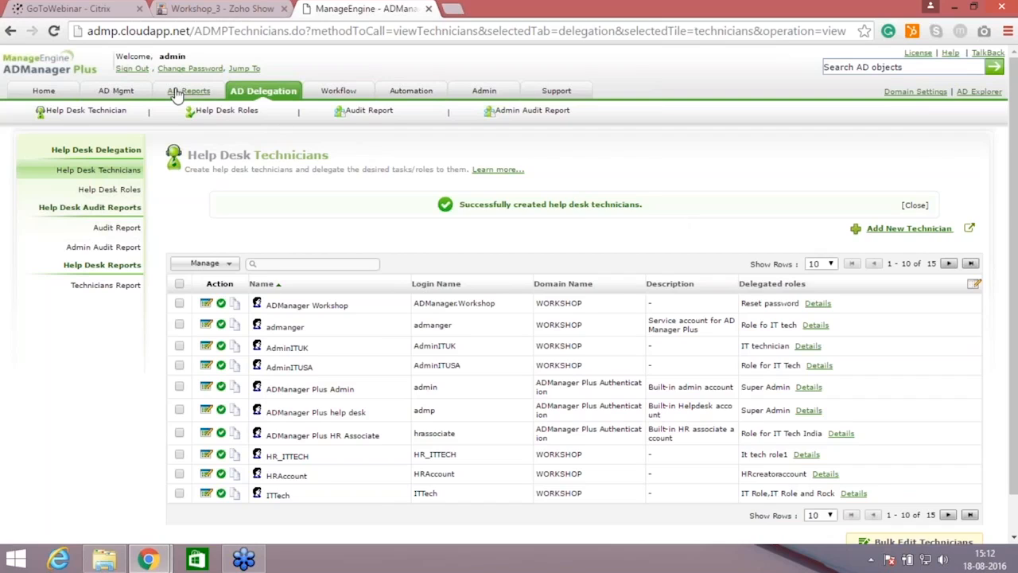
Step: Sign out of the admin account and sign in to the WORKSHOP domain as hr_ittech with the account password
left_click(132, 69)
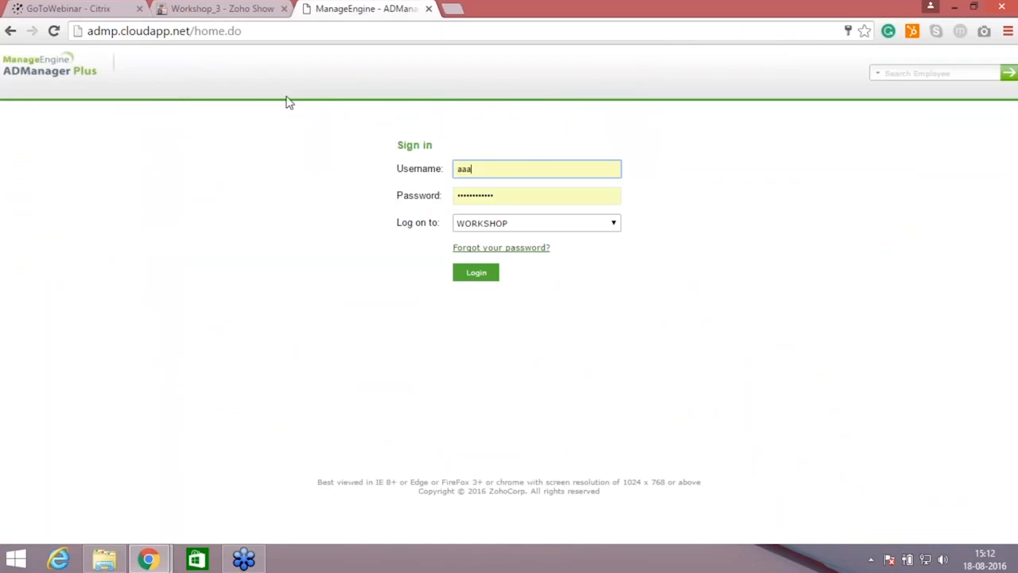
double_click(507, 167)
key("BackSpace")
type("hr_ittech")
left_click(507, 198)
left_click_drag(508, 199, 435, 196)
key("BackSpace")
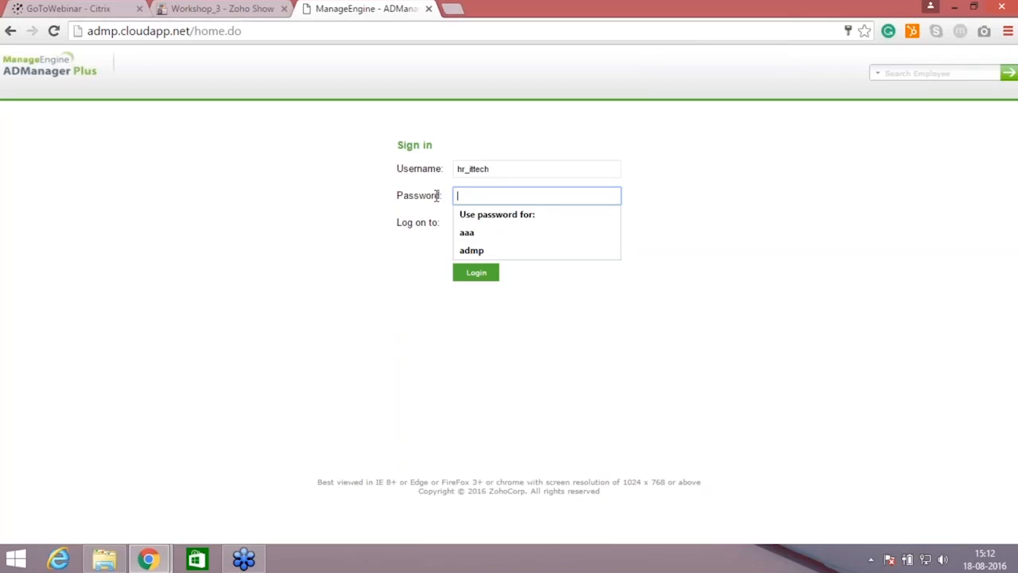
type("••")
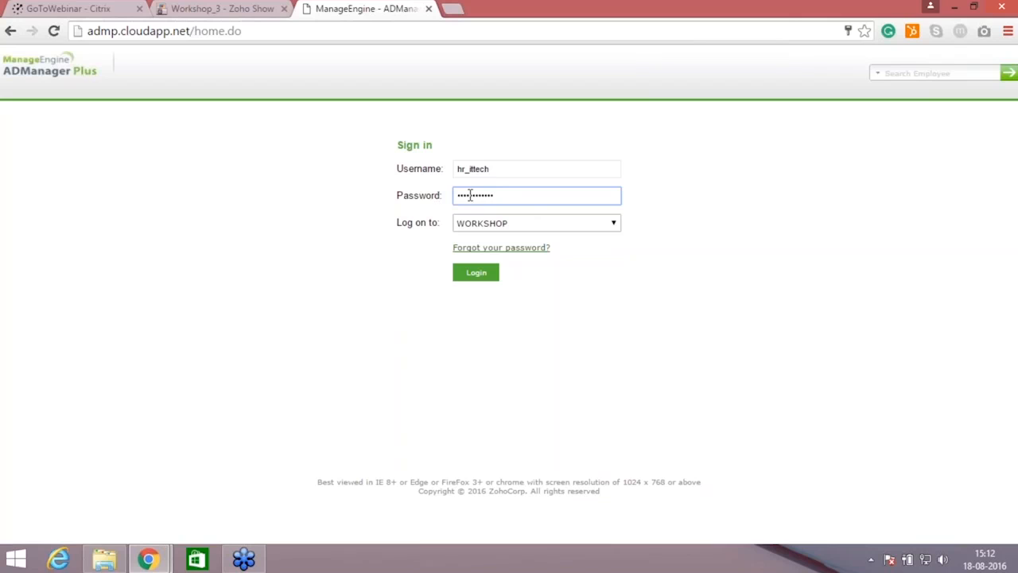
left_click(538, 232)
left_click(535, 236)
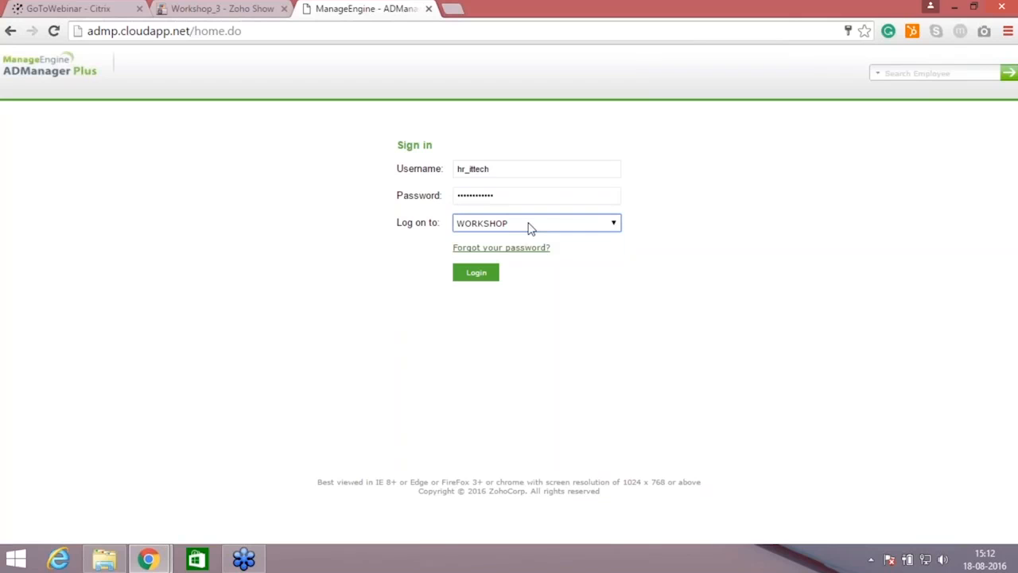
left_click(477, 274)
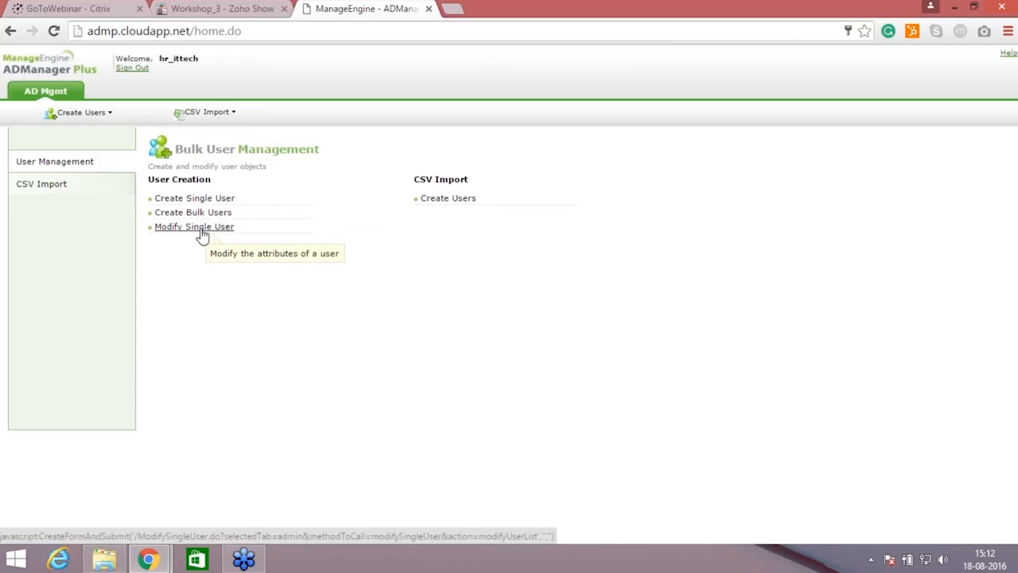
Step: Check the technician's CSV Import and User Management tasks, and open the Create Single User form
left_click(35, 187)
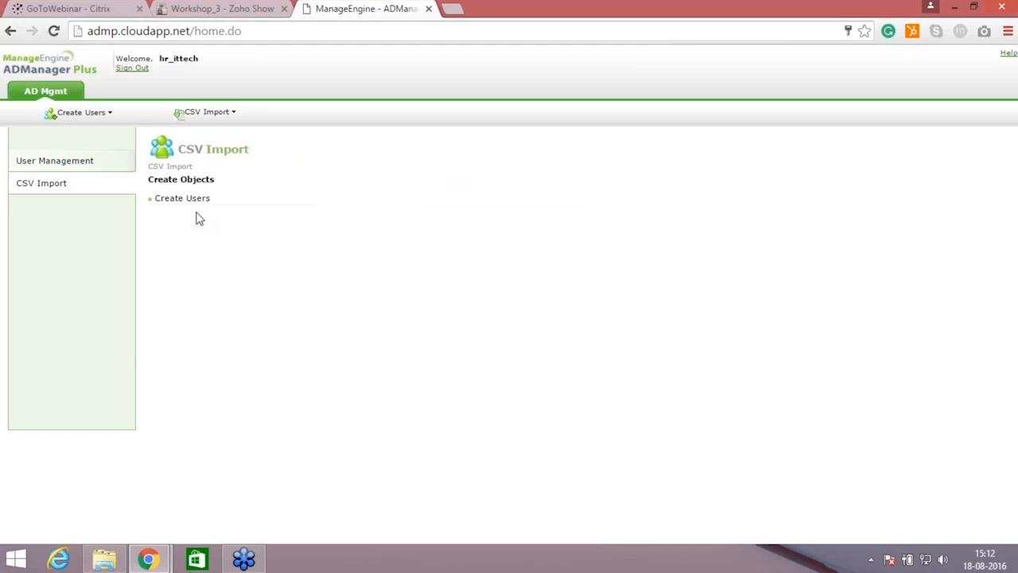
left_click(93, 167)
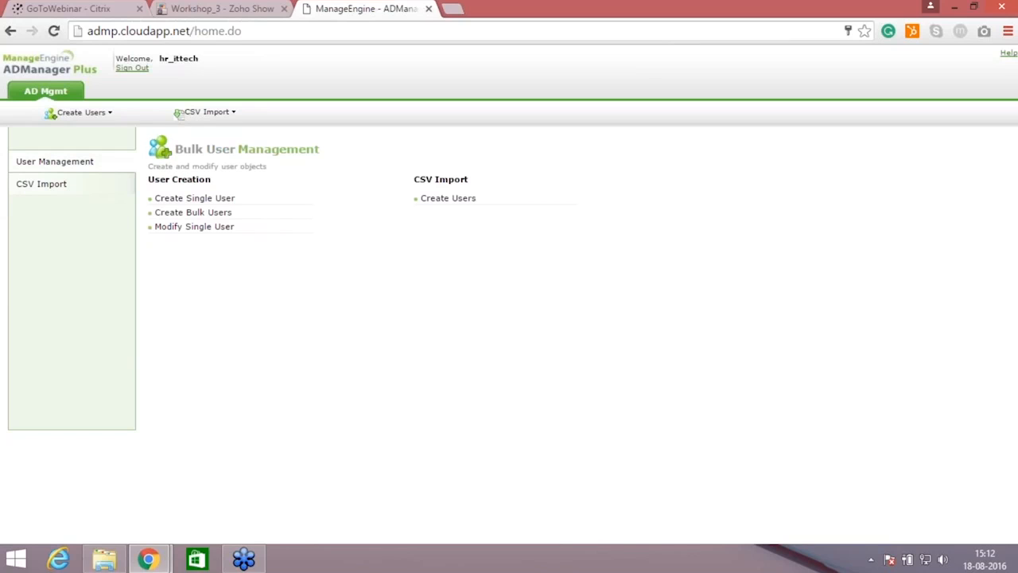
left_click(222, 201)
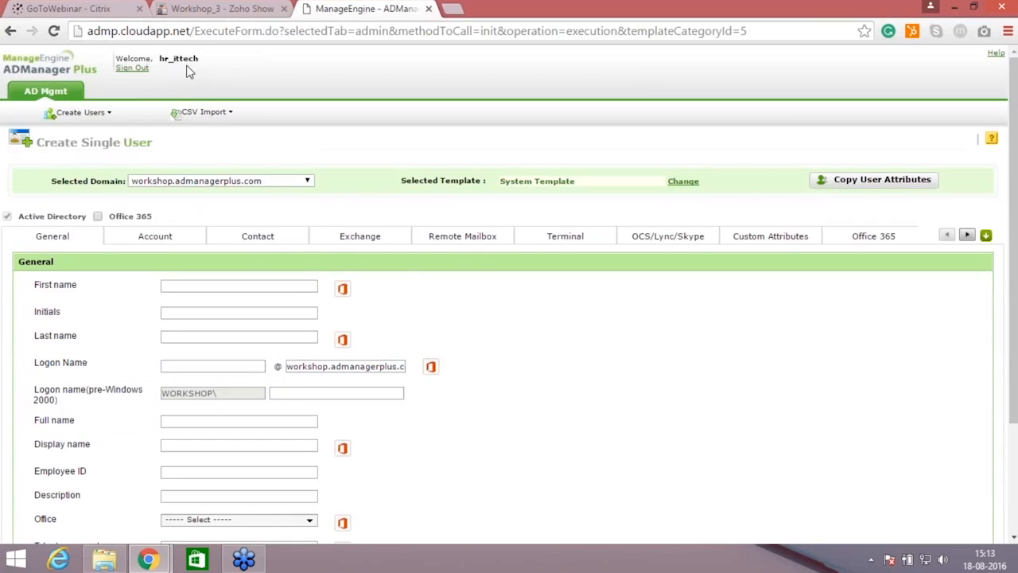
Step: Fill in the new user's first name, last name and logon name in the general details
left_click(284, 287)
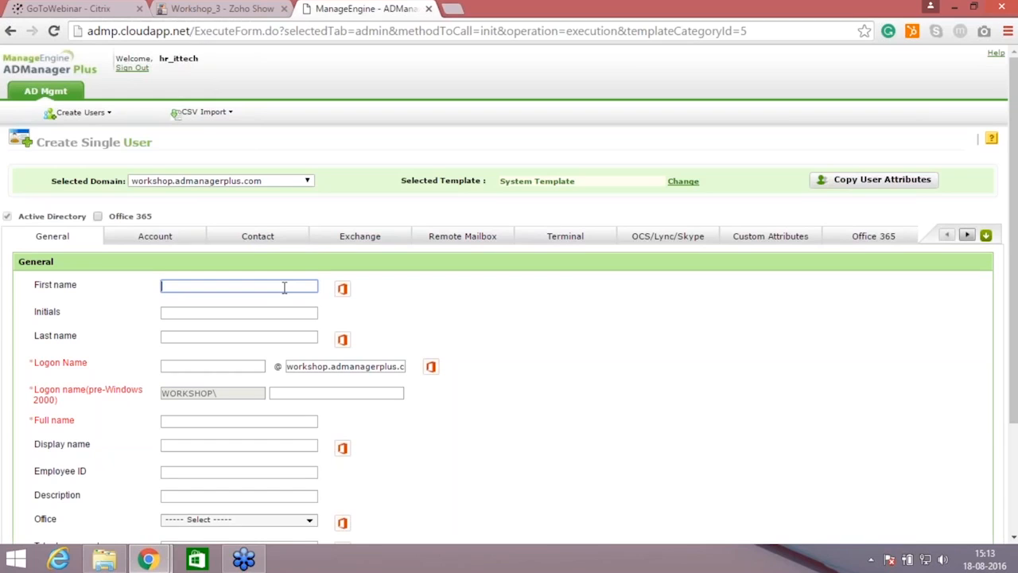
type("Daniel")
left_click(274, 336)
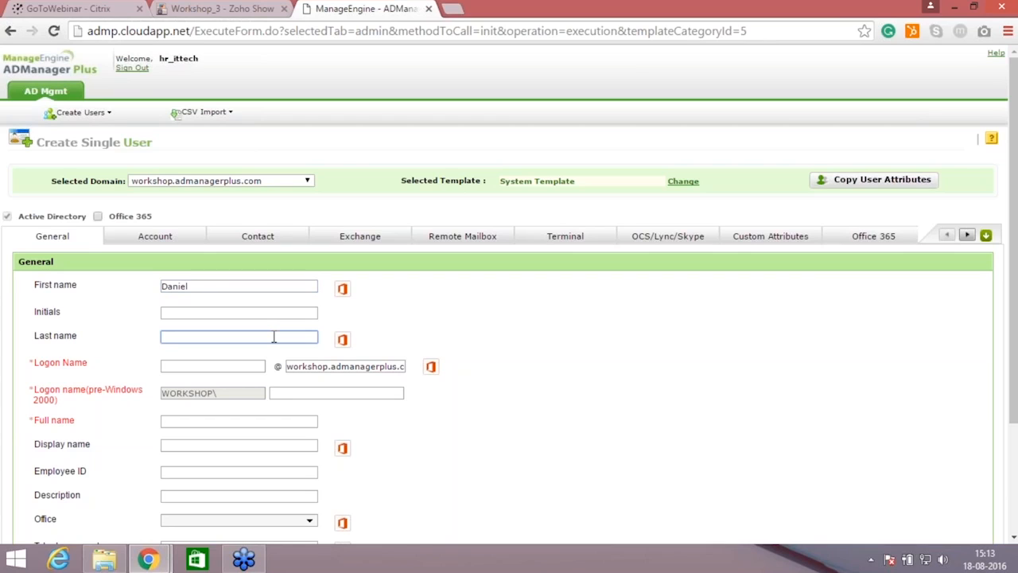
type("R")
key("BackSpace")
type("P")
left_click(236, 368)
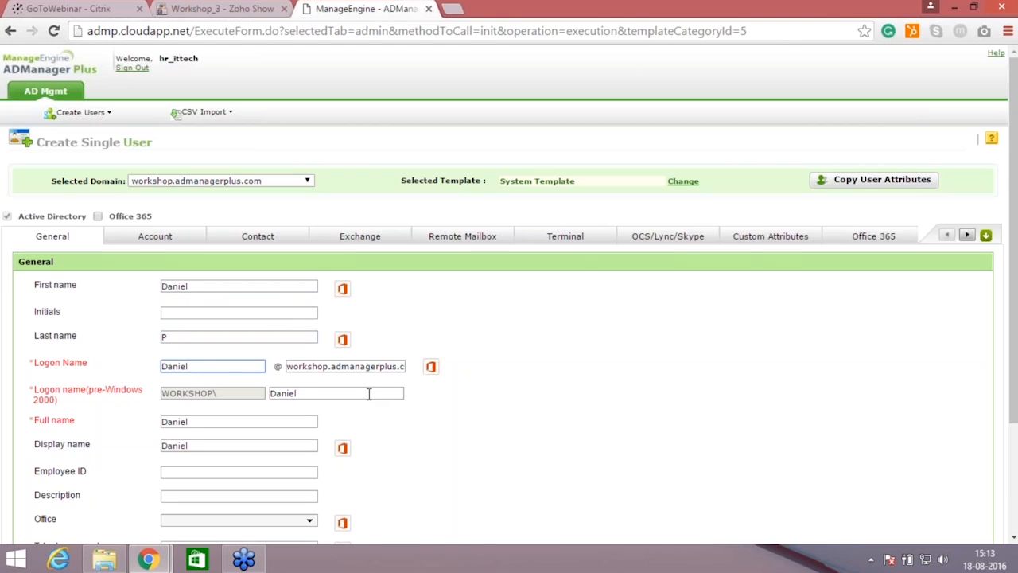
type("P")
key("Tab")
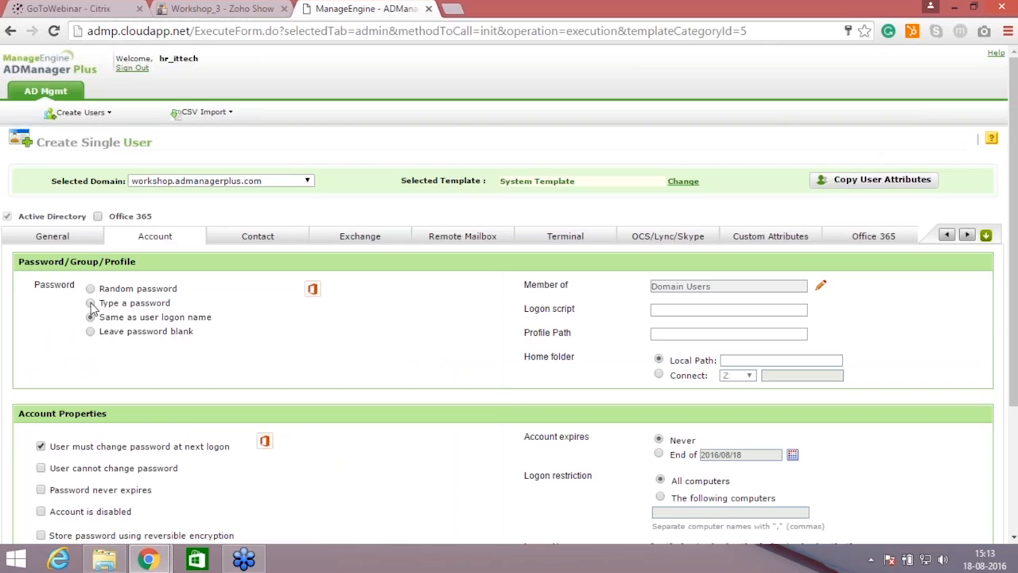
Step: Give the new user a custom account password with its confirmation, and create the user
left_click(91, 303)
left_click(234, 313)
type("•••••••")
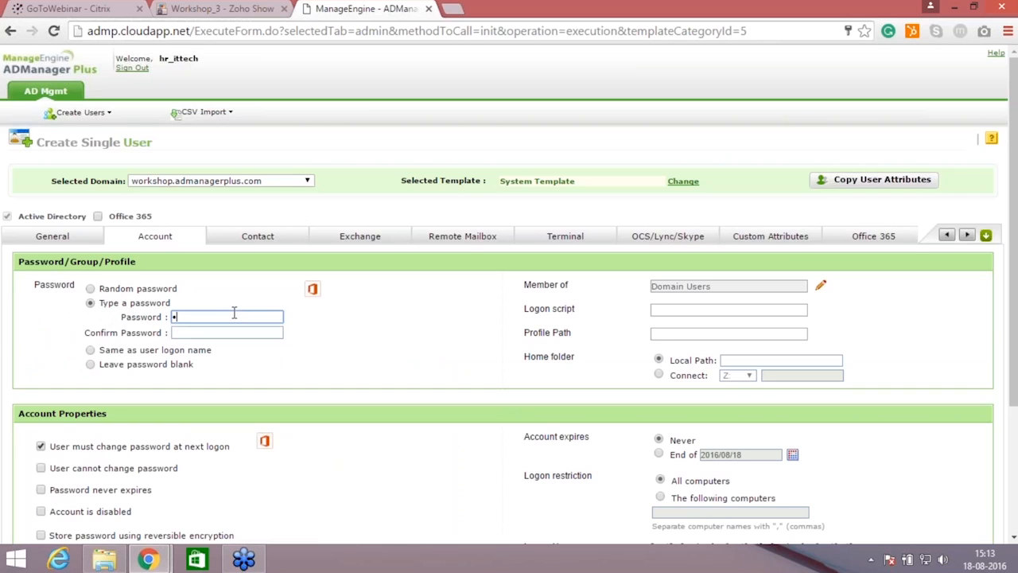
type("•••")
left_click(226, 332)
type("••••••••••••")
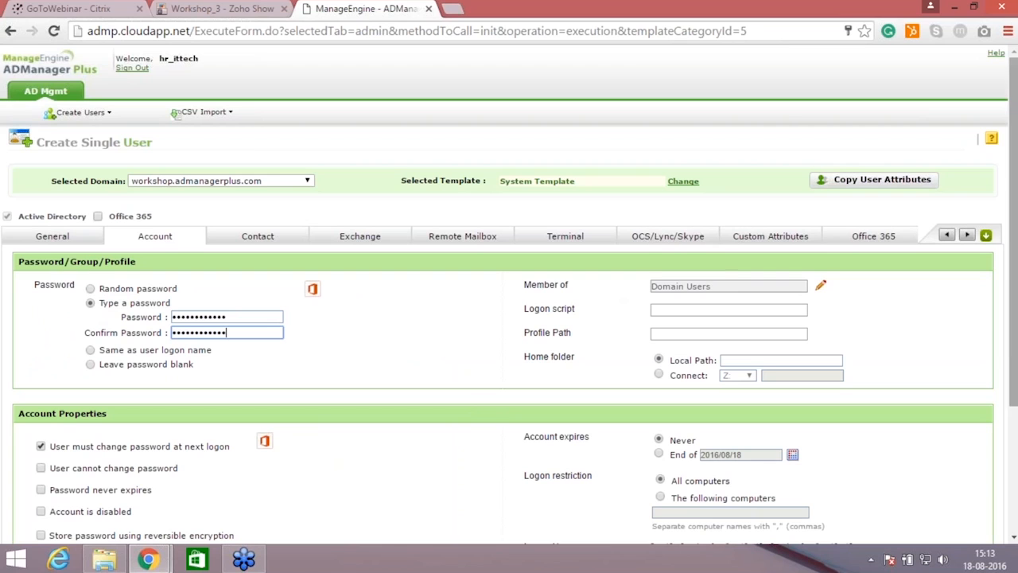
scroll(1013, 230, "down", 3)
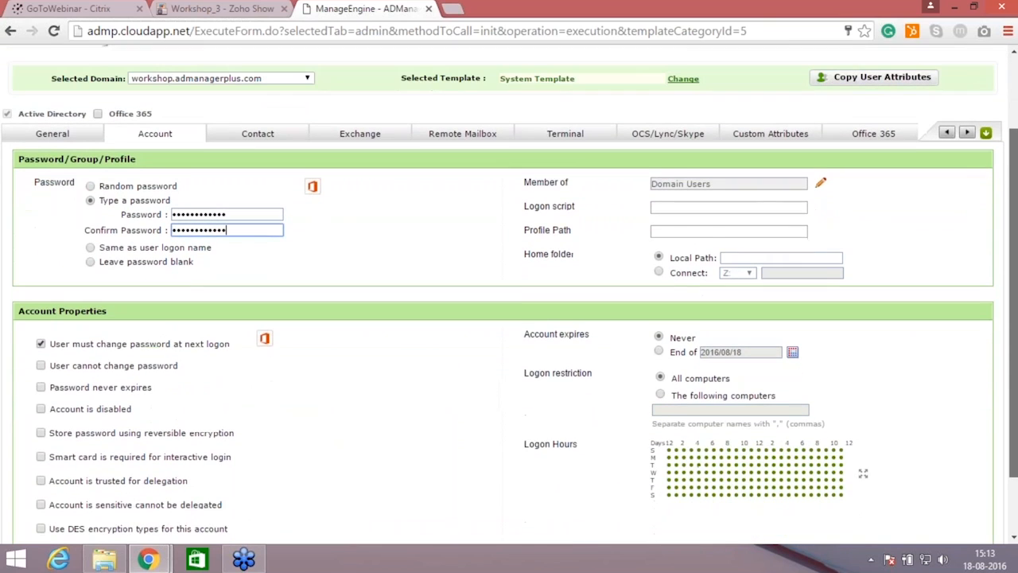
scroll(1013, 318, "down", 1)
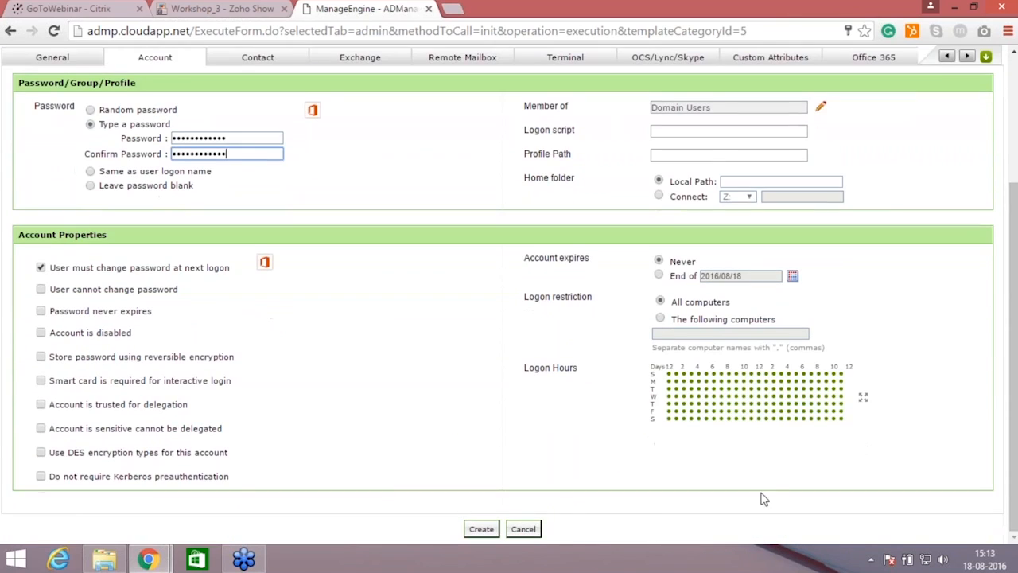
left_click(481, 531)
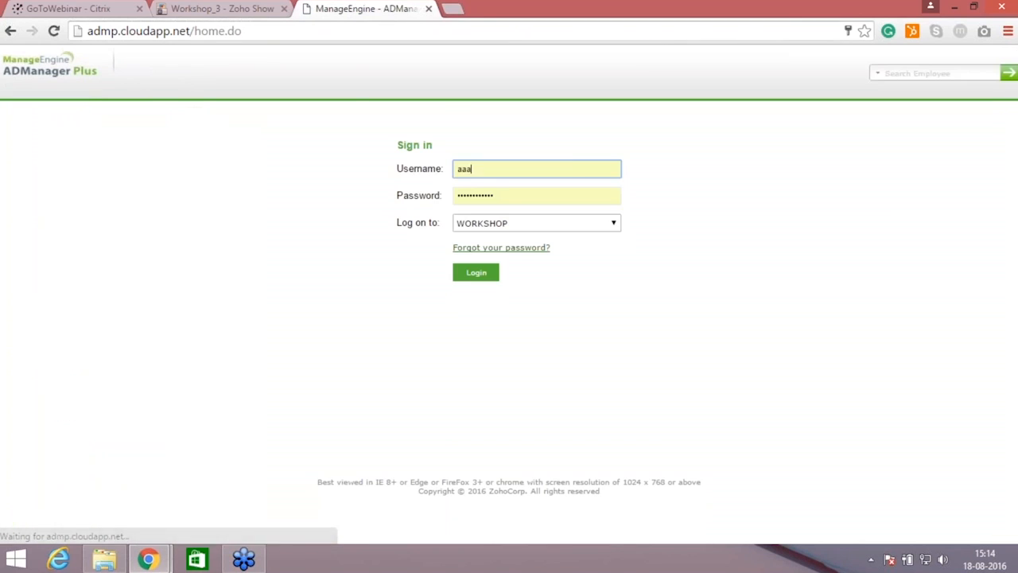
Step: Sign back in as admin through ADManager Plus Authentication, entering the account password
double_click(547, 167)
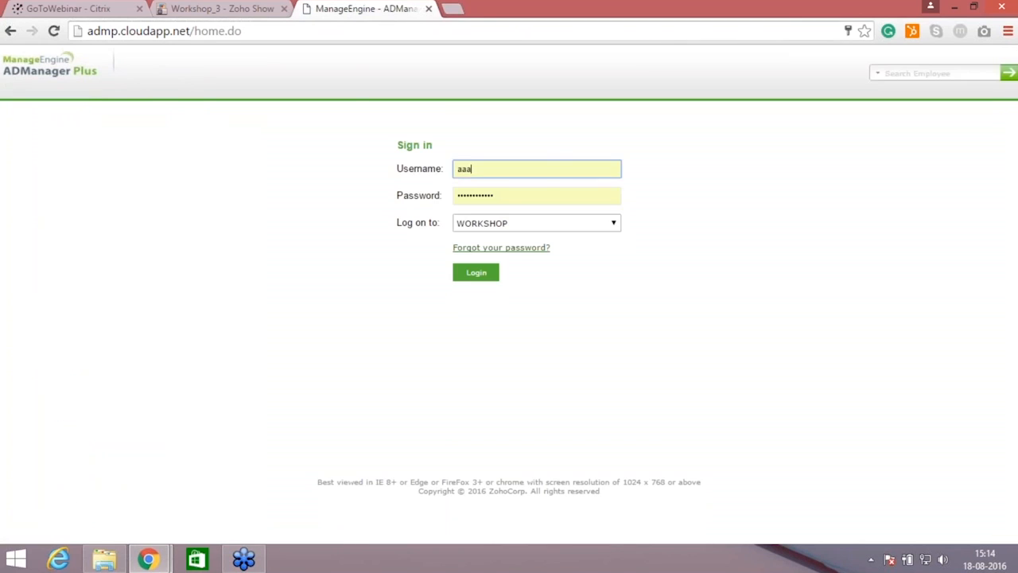
type("admin")
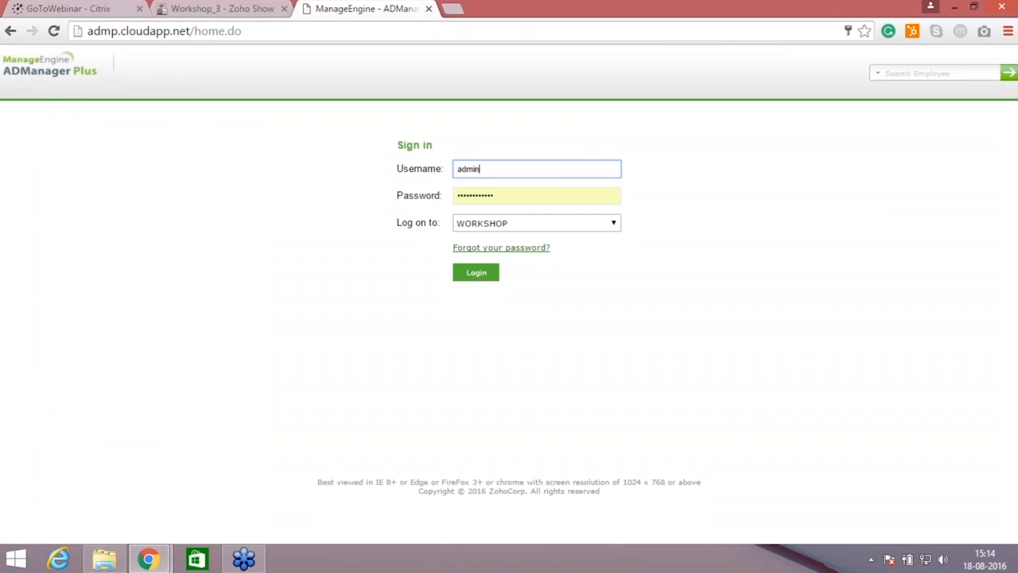
left_click(541, 197)
double_click(541, 197)
type("•••")
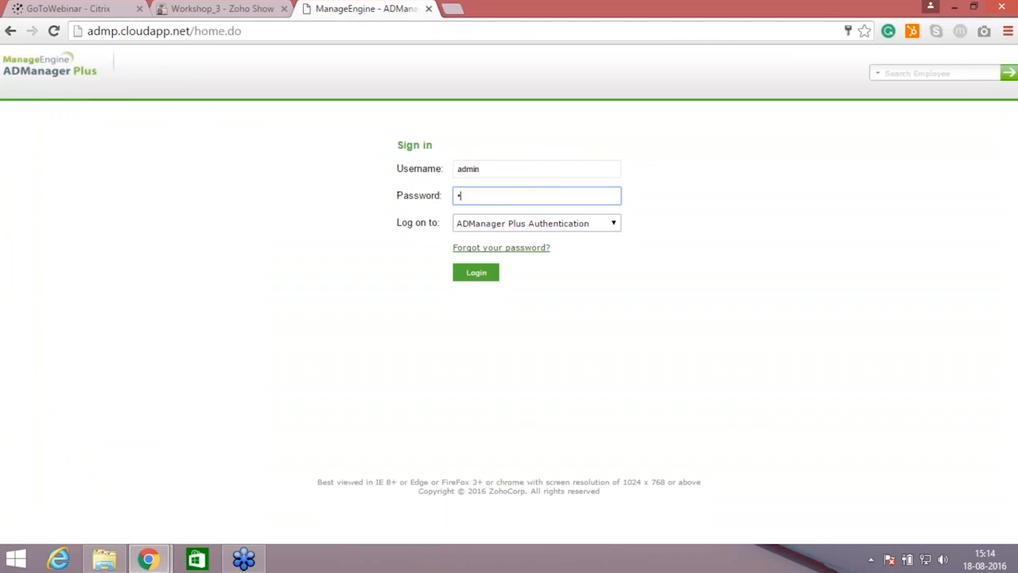
type("•••••")
left_click(478, 275)
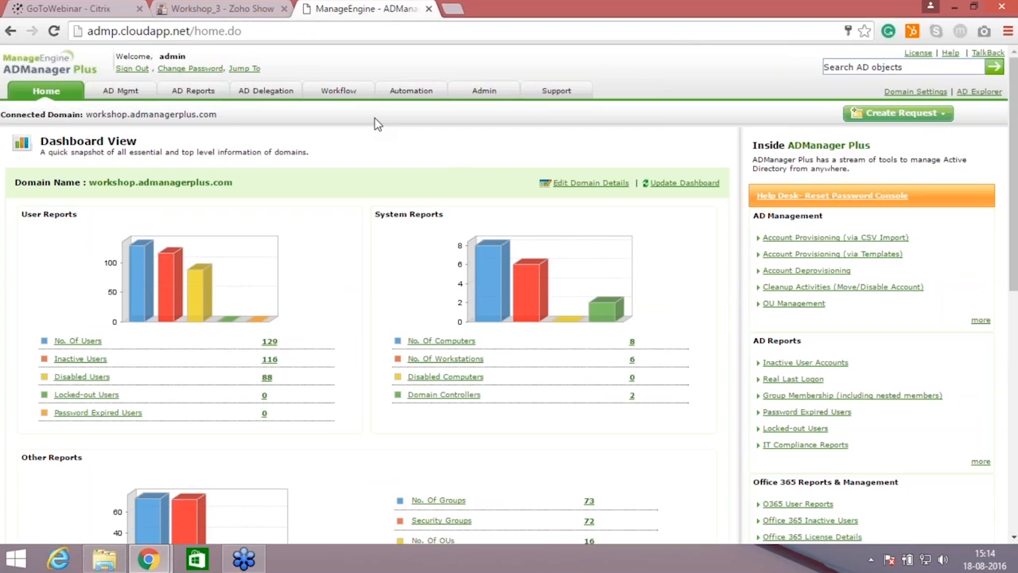
Step: Open the help desk role It tech role1 for editing from the Help Desk Roles list
left_click(284, 93)
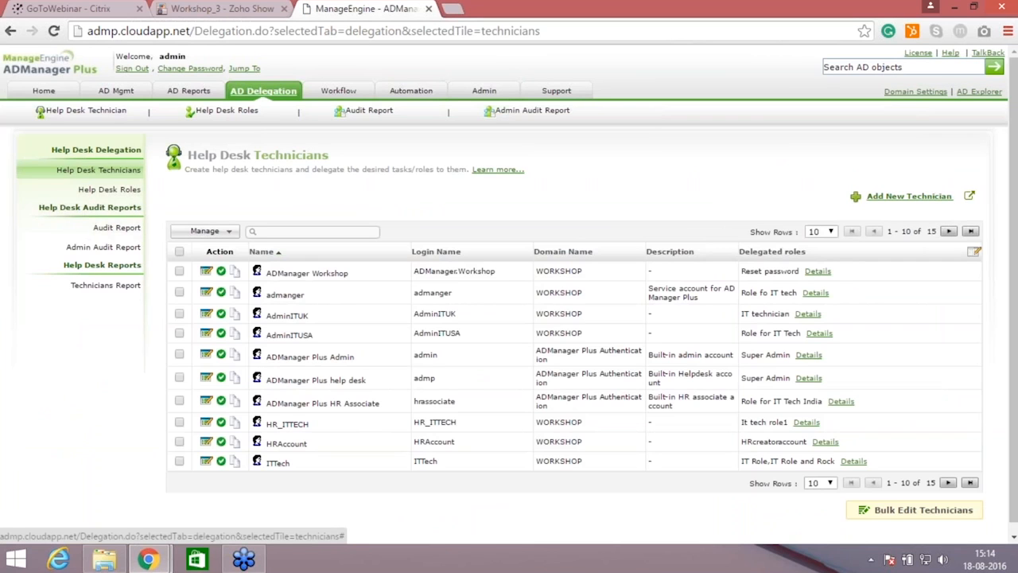
left_click(132, 191)
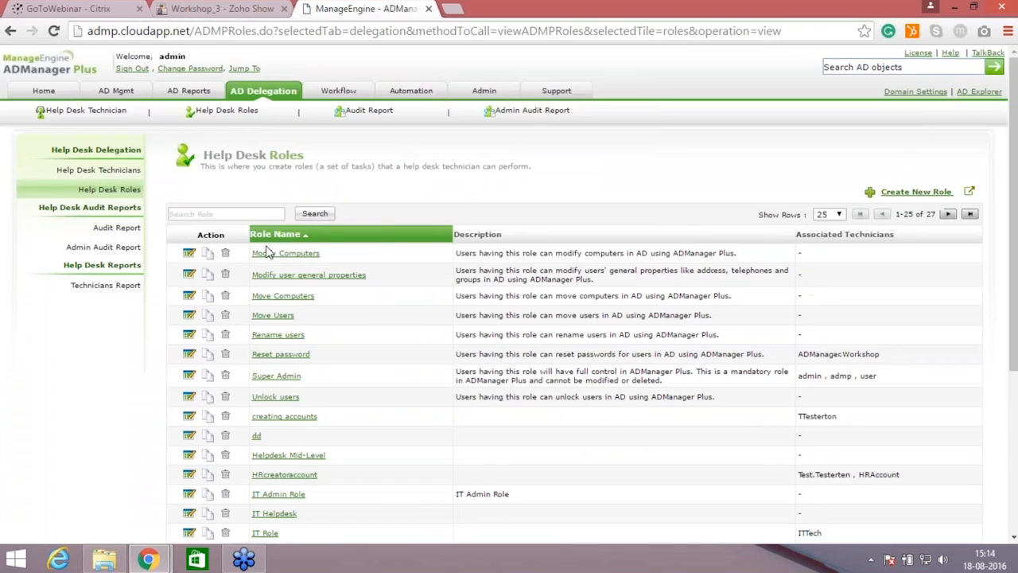
scroll(509, 318, "down", 3)
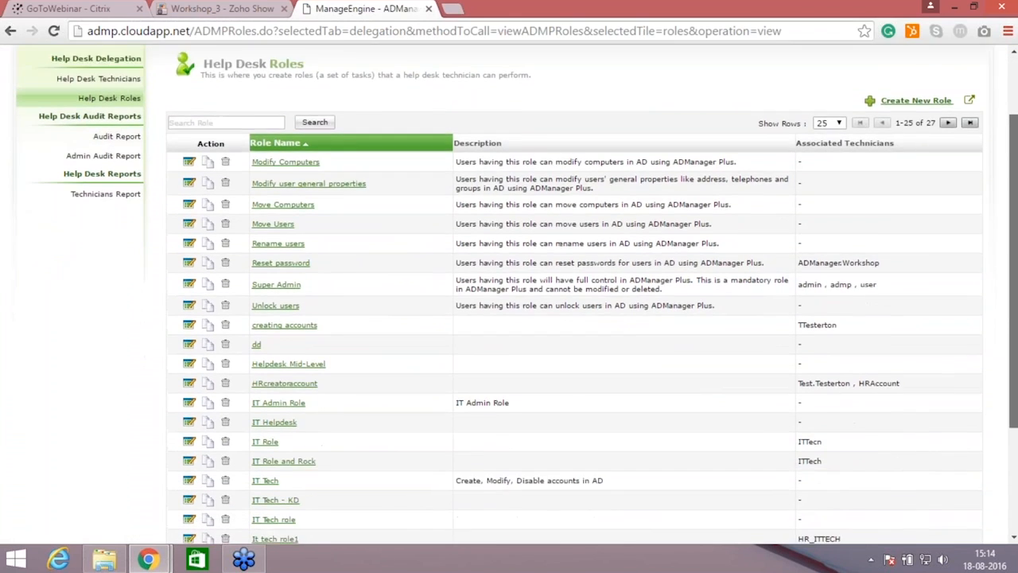
scroll(509, 318, "down", 1)
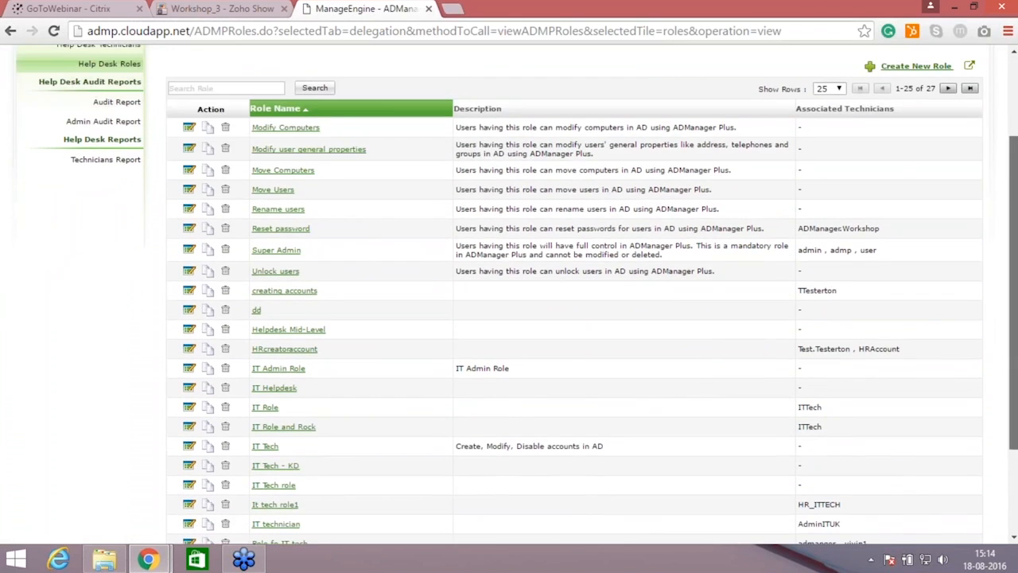
scroll(775, 395, "down", 2)
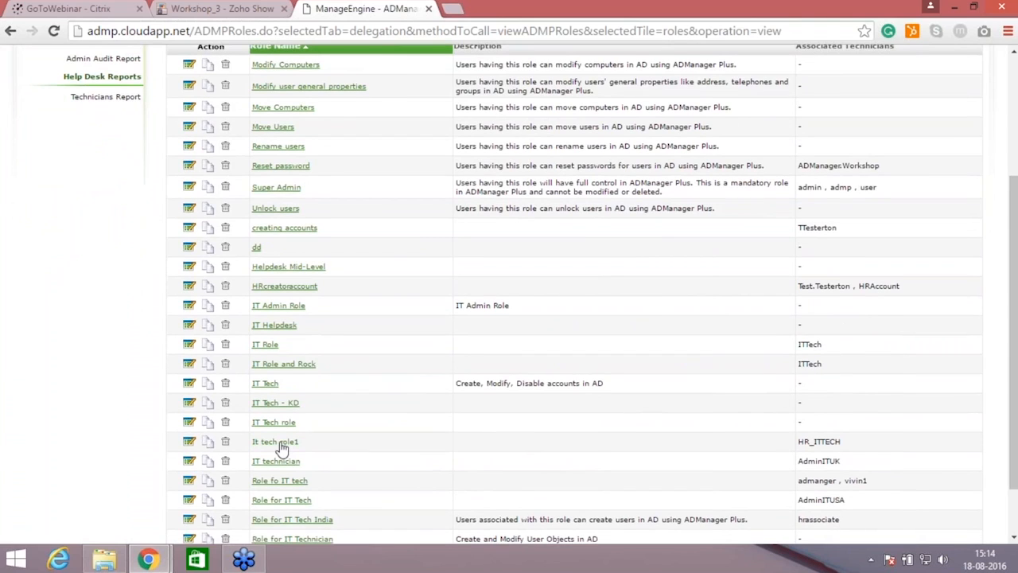
left_click(189, 443)
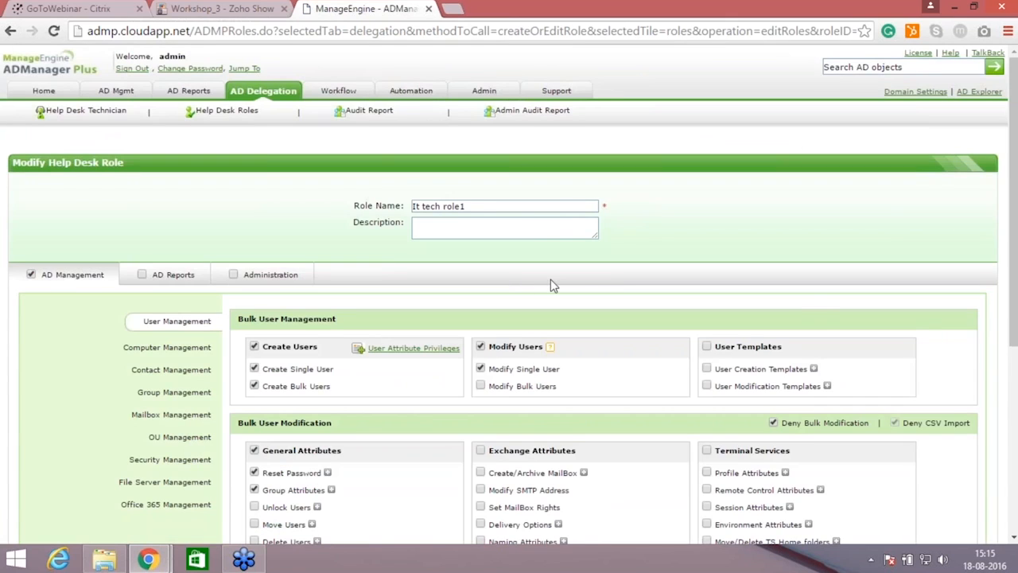
Step: Examine the role's user management tasks, including Modify Bulk Users, Exchange Attributes and the bulk user modification options
left_click(481, 386)
left_click(481, 385)
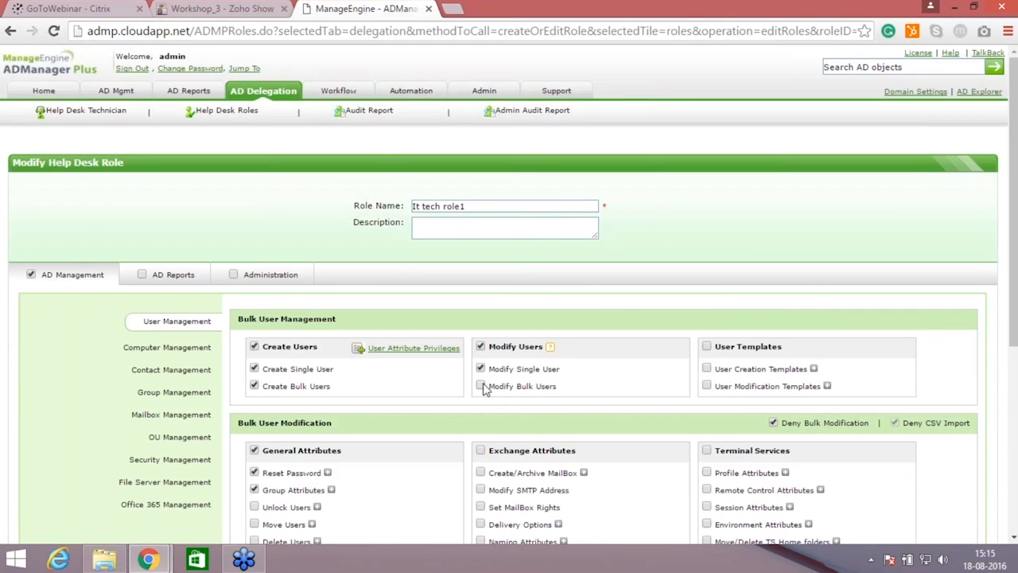
left_click(481, 452)
left_click(481, 451)
scroll(1012, 278, "down", 2)
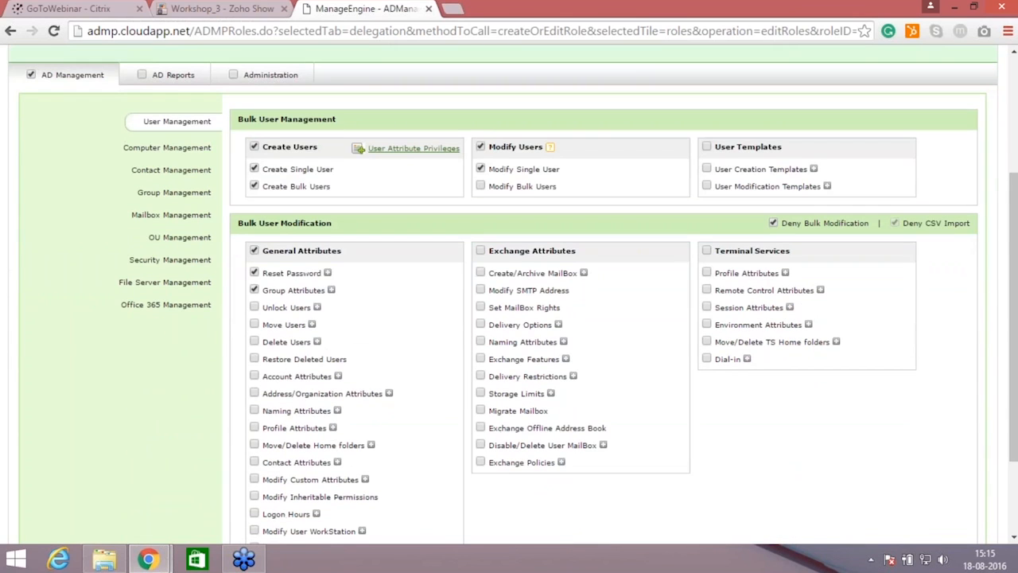
scroll(716, 479, "down", 2)
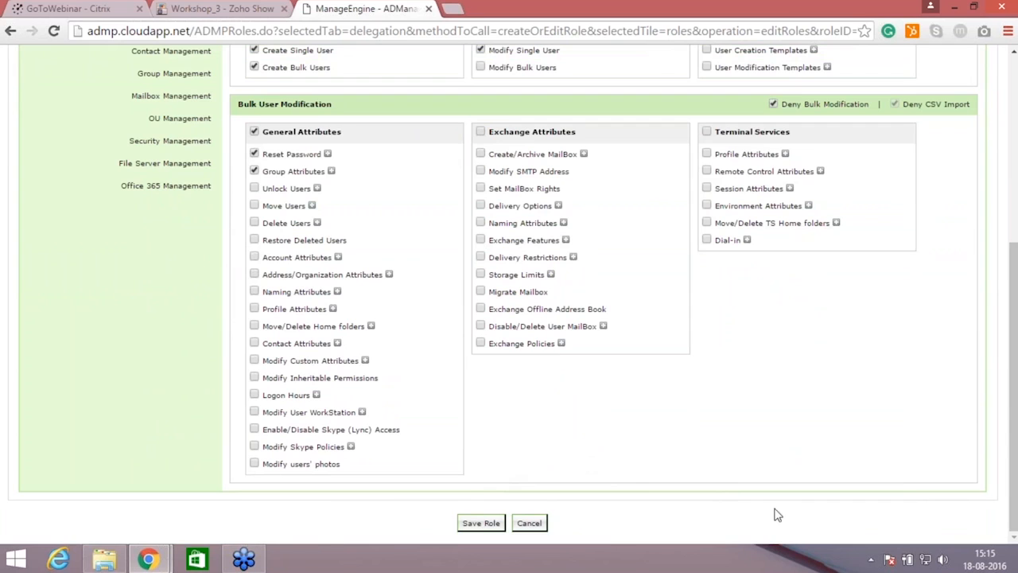
left_click_drag(1013, 477, 1013, 369)
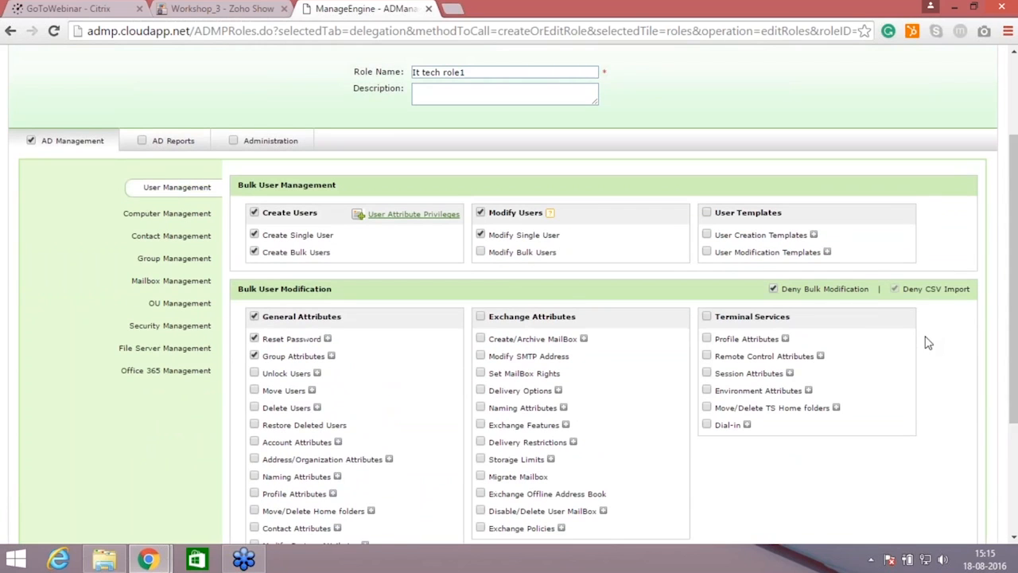
Step: Exclude Choose Template and E-mail from the role's attribute privileges for creating users
left_click(384, 222)
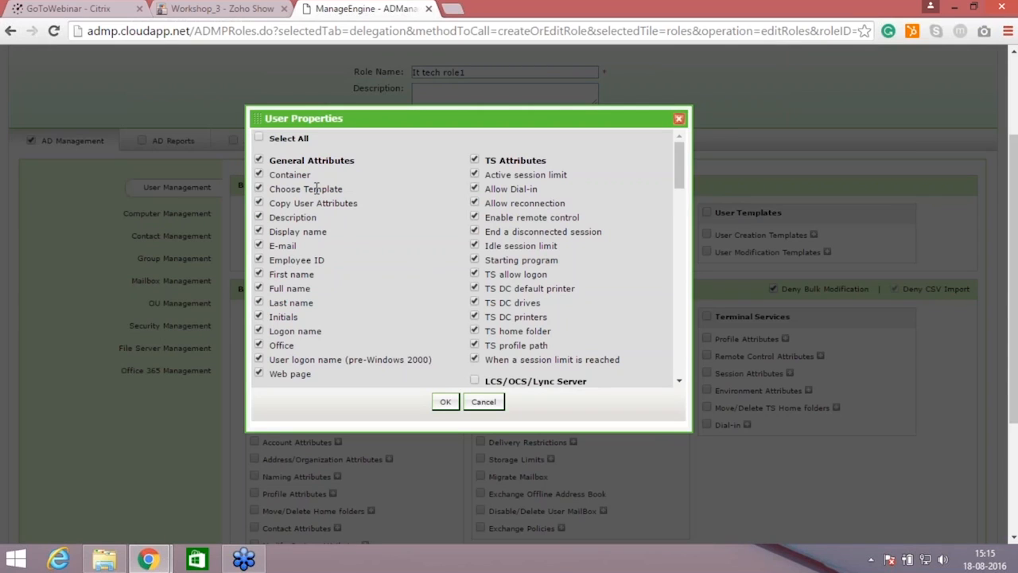
left_click(258, 189)
left_click(259, 246)
scroll(684, 206, "down", 5)
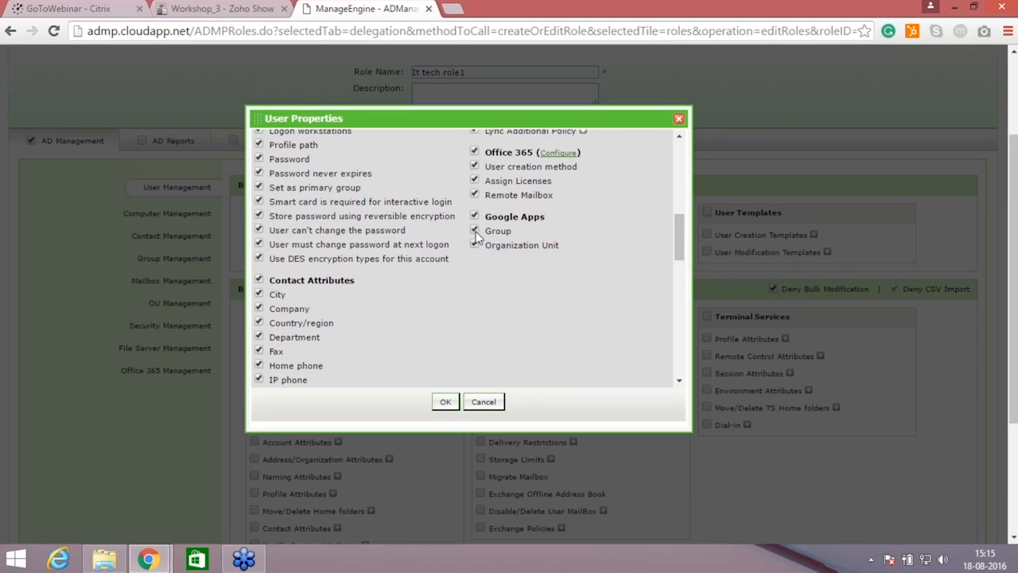
left_click(446, 402)
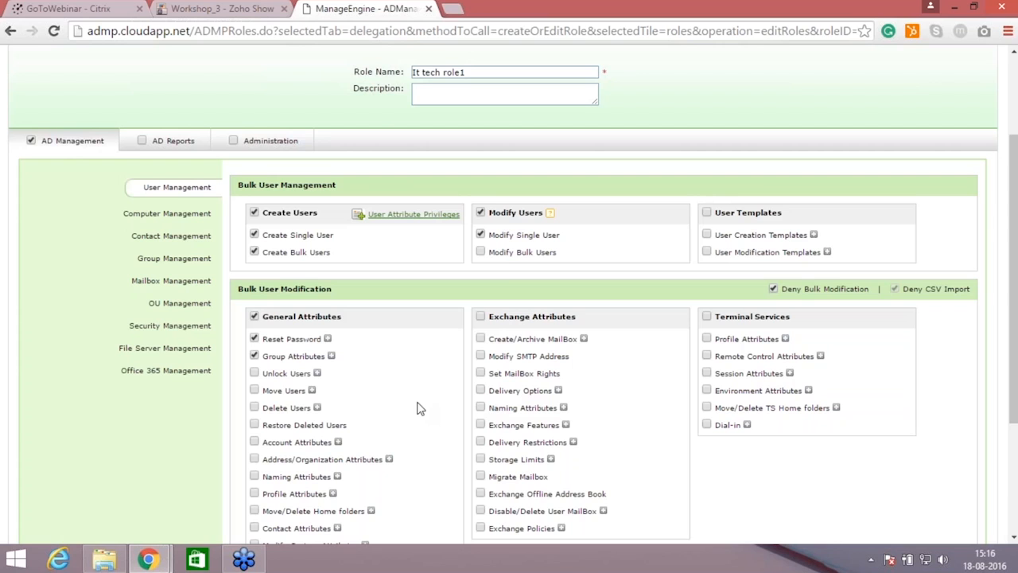
Step: Discard the unsaved role changes and open the HR_ITTECH help desk technician for editing
scroll(420, 408, "down", 2)
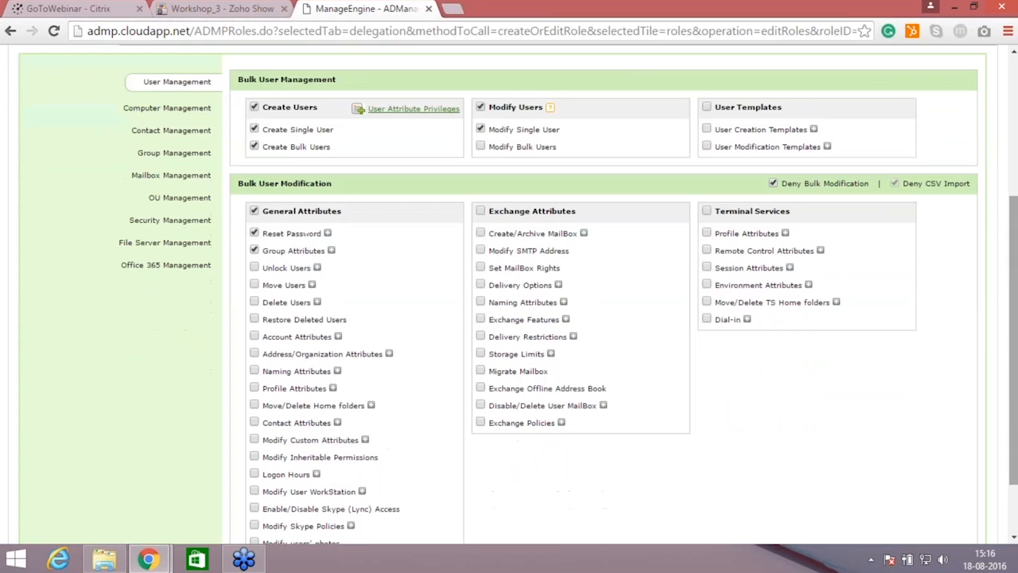
scroll(509, 290, "up", 3)
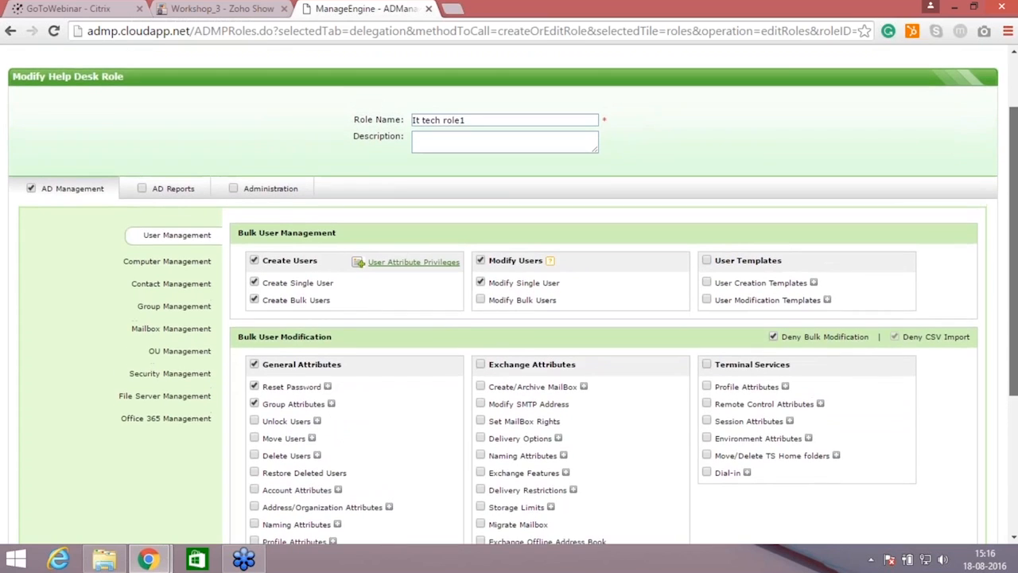
scroll(673, 280, "up", 1)
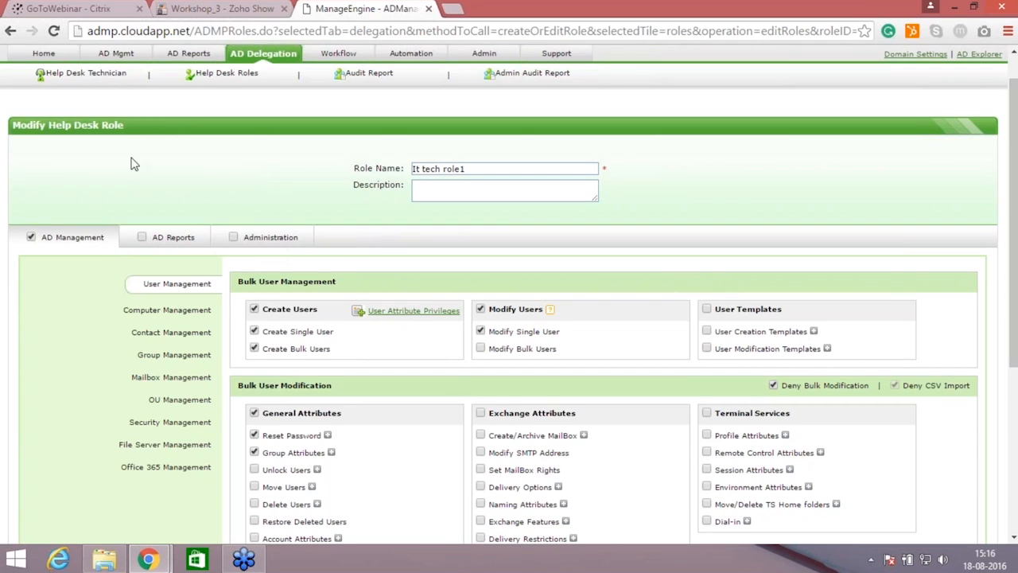
left_click(267, 53)
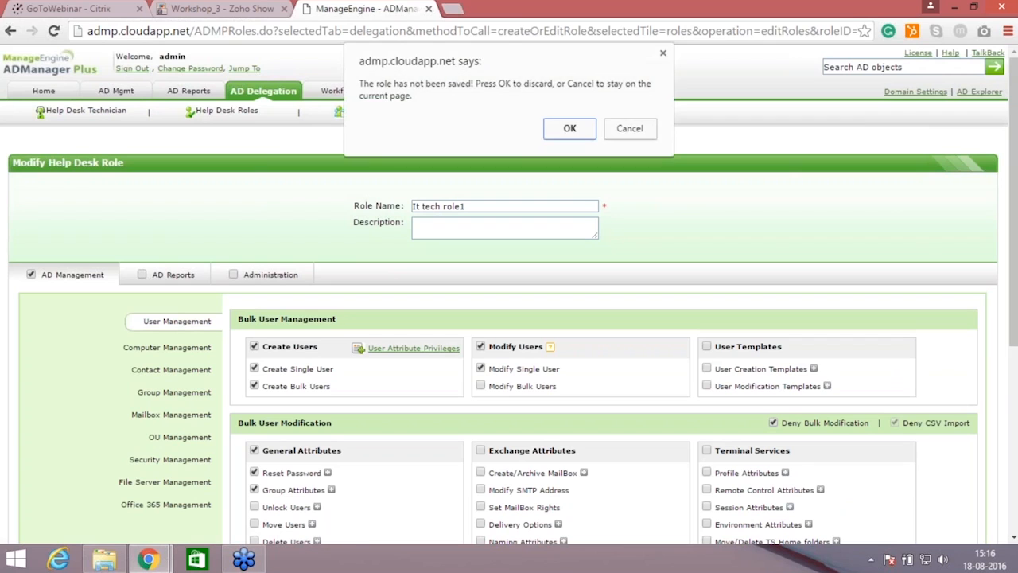
left_click(579, 129)
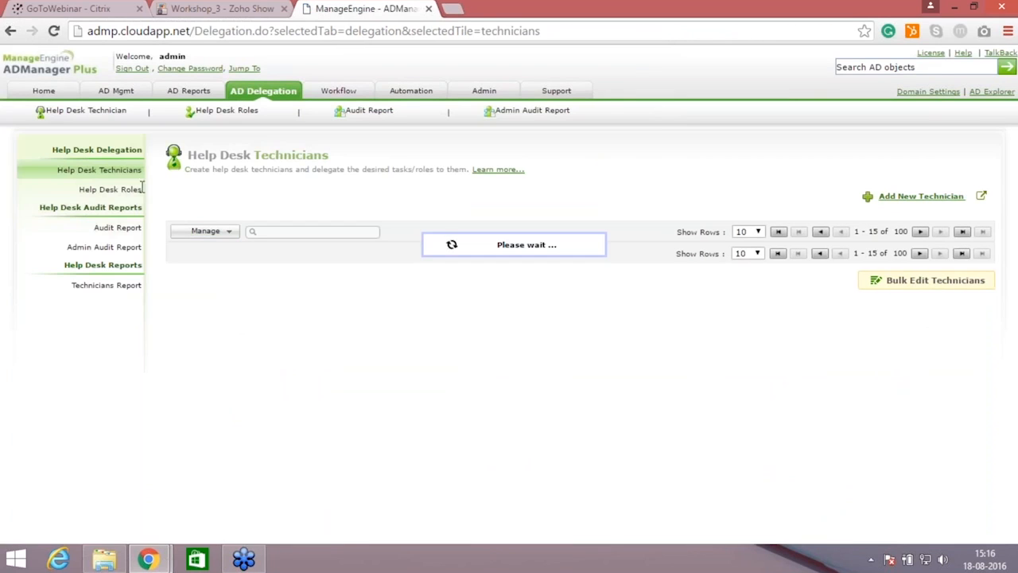
left_click(113, 172)
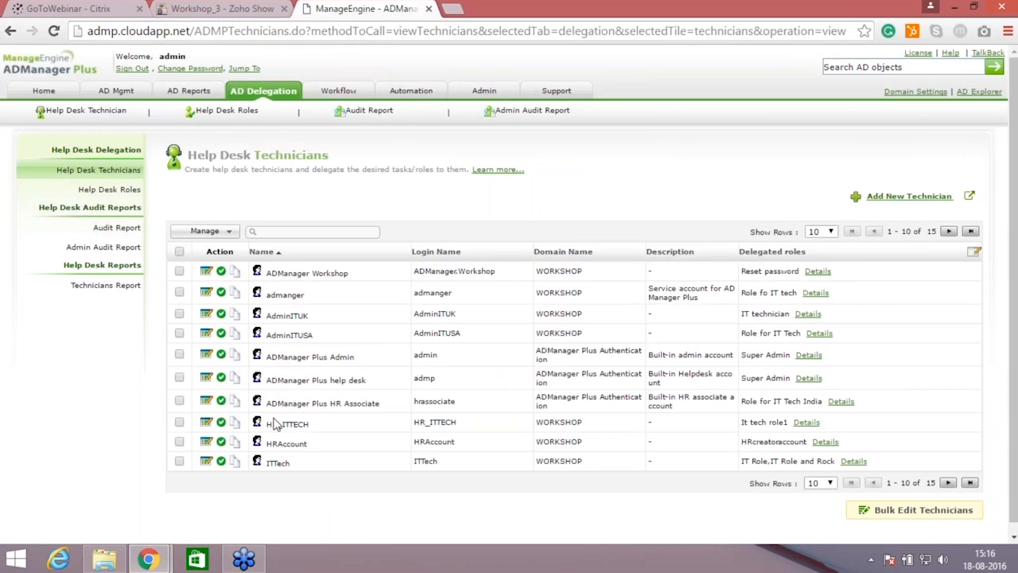
left_click(206, 424)
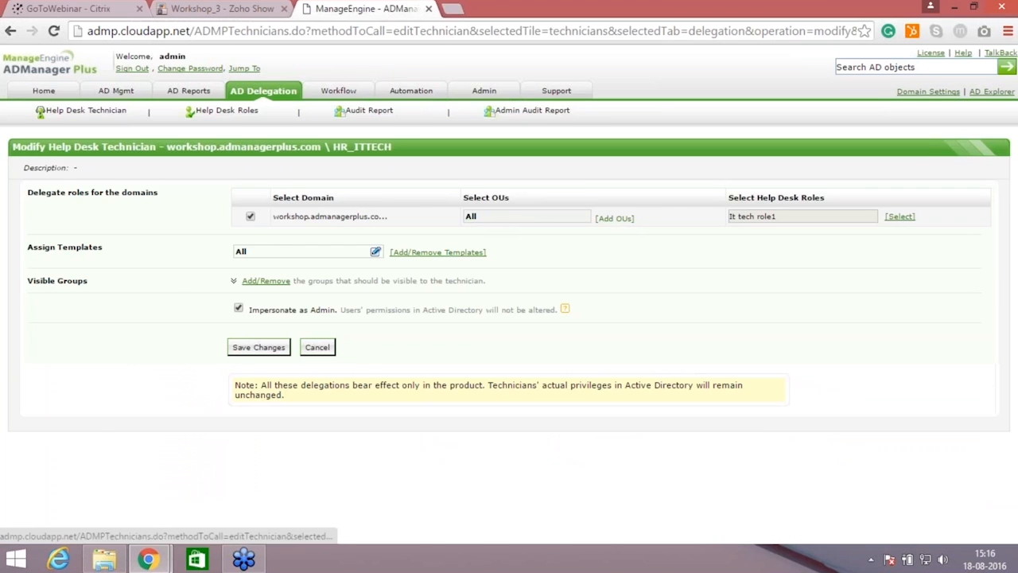
Step: Try restricting the technician's delegated OUs to Users and Disabled users
left_click(613, 218)
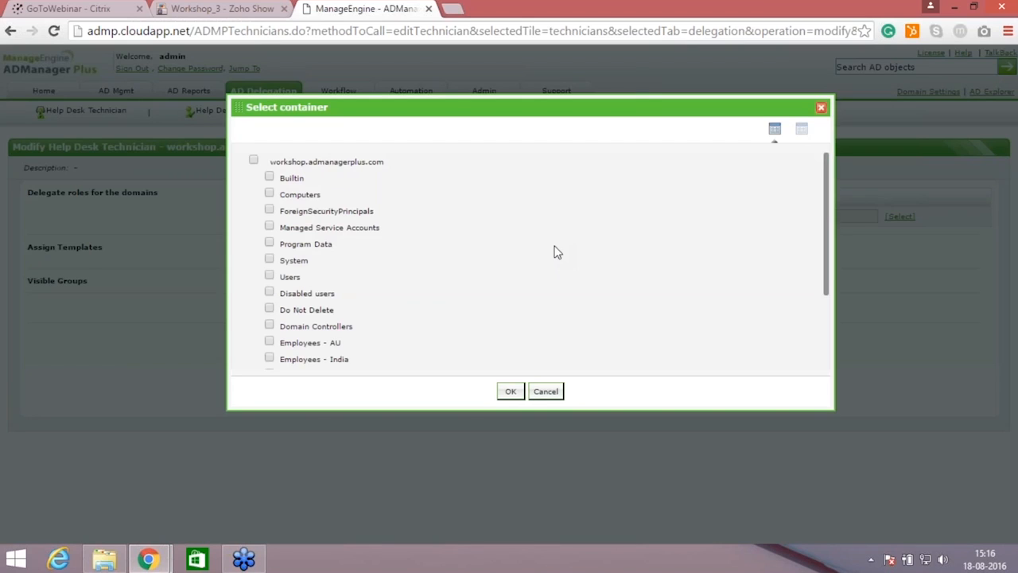
left_click(268, 276)
left_click(269, 293)
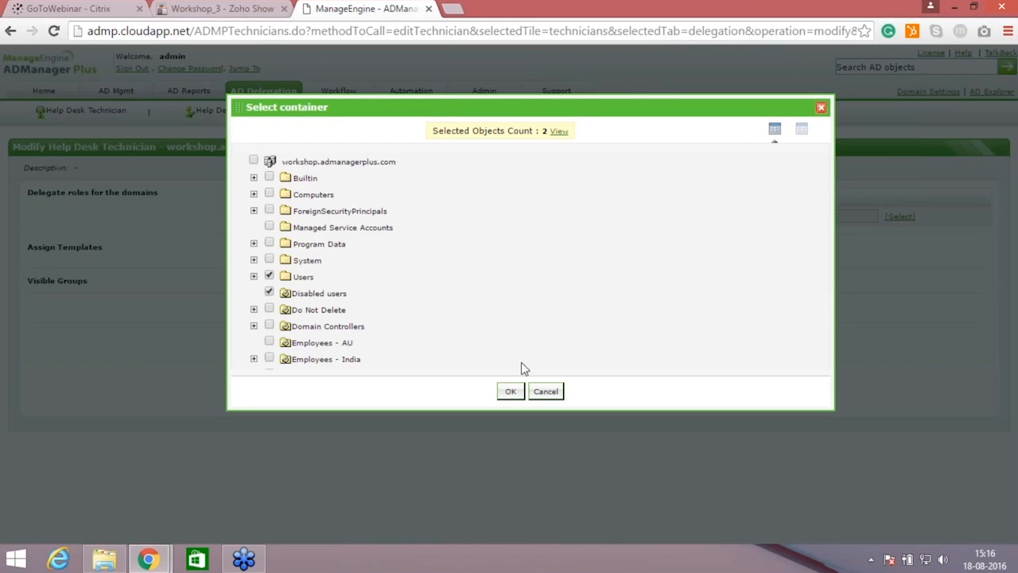
left_click(544, 391)
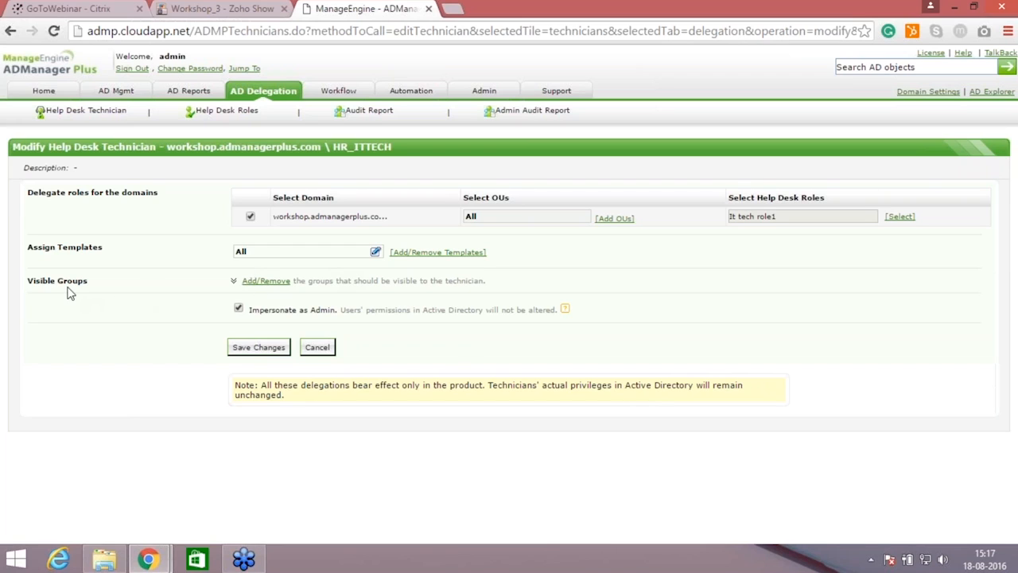
Step: Add Basic group1 to the technician's excluded groups under Visible Groups and save the changes
left_click(280, 283)
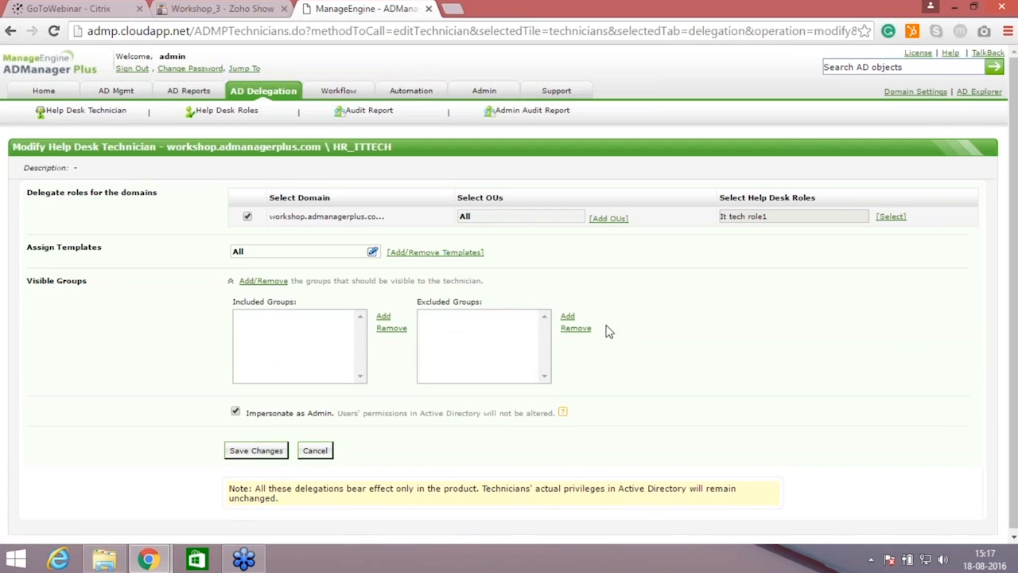
left_click(567, 318)
left_click(568, 318)
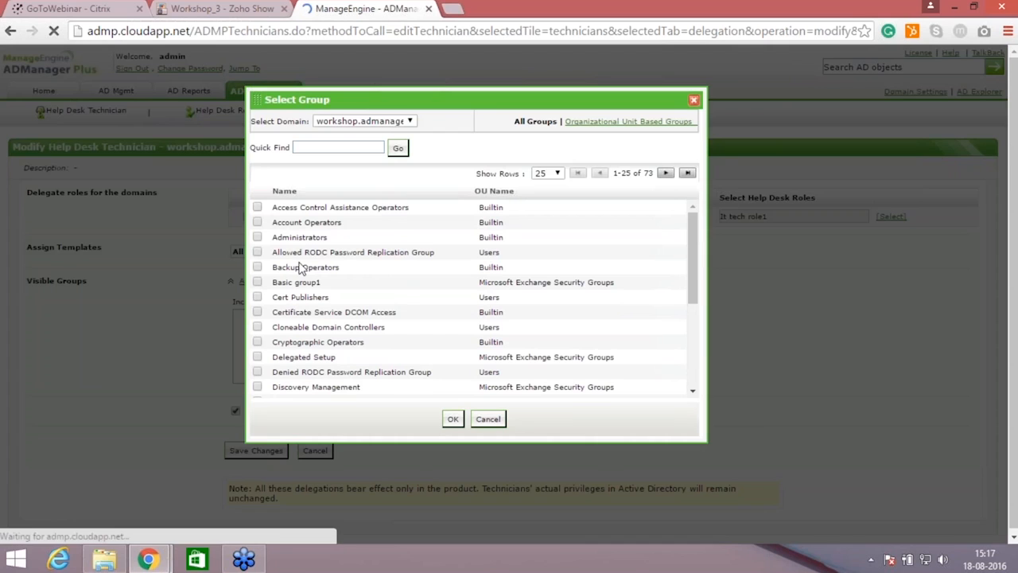
left_click(256, 282)
left_click(452, 419)
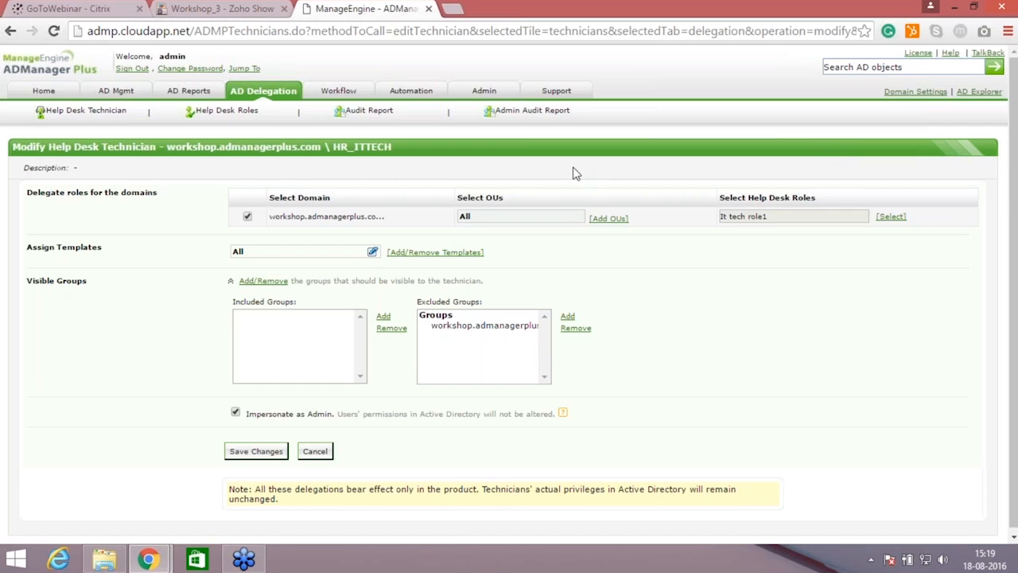
left_click(262, 451)
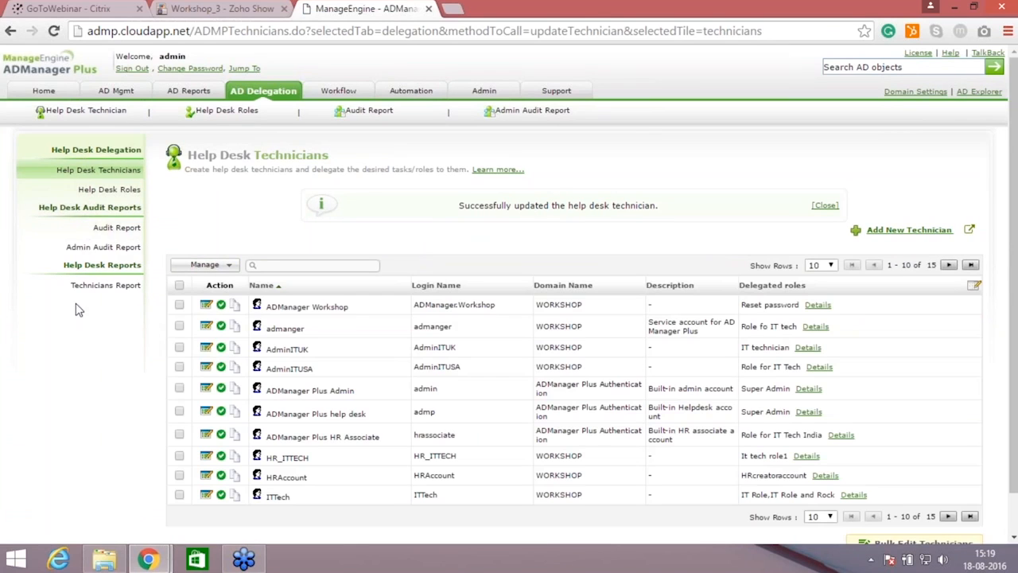
Step: Check the help desk audit report's period options and the details of HR_ITTECH's Create Single User action
left_click(114, 231)
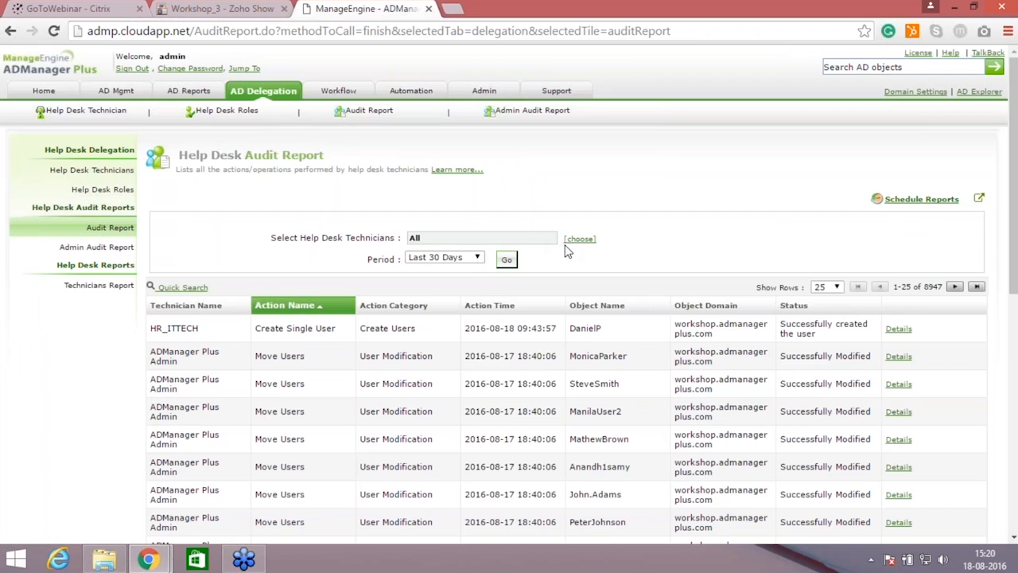
left_click(475, 262)
key("Up")
key("Up")
key("Up")
key("Up")
key("Up")
key("Up")
key("Up")
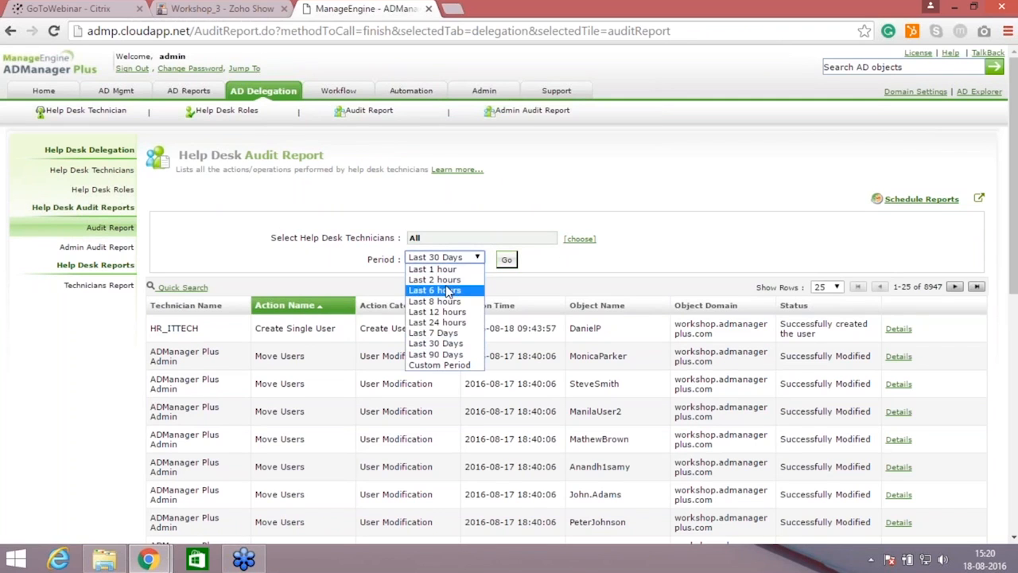
key("Escape")
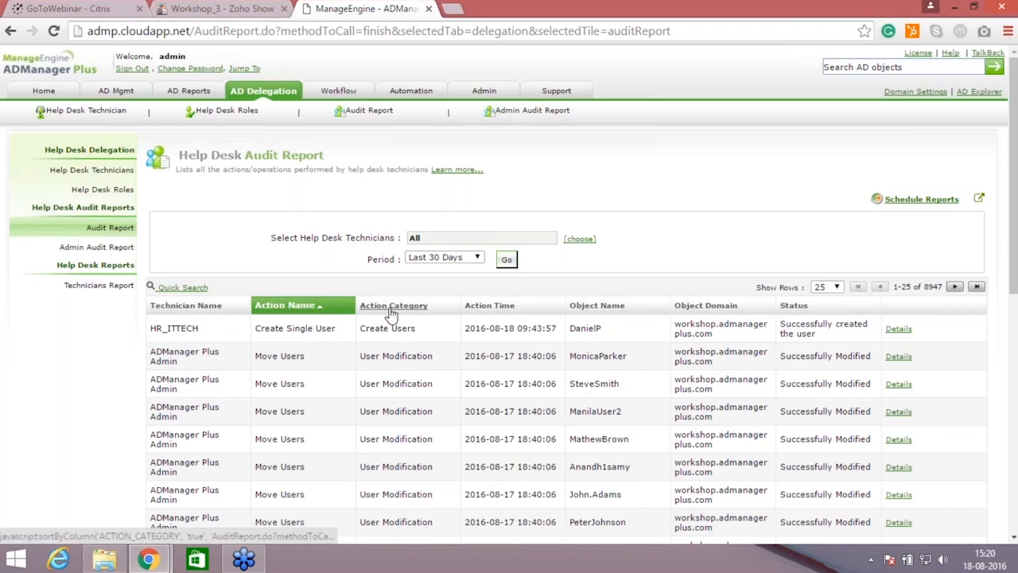
left_click(895, 333)
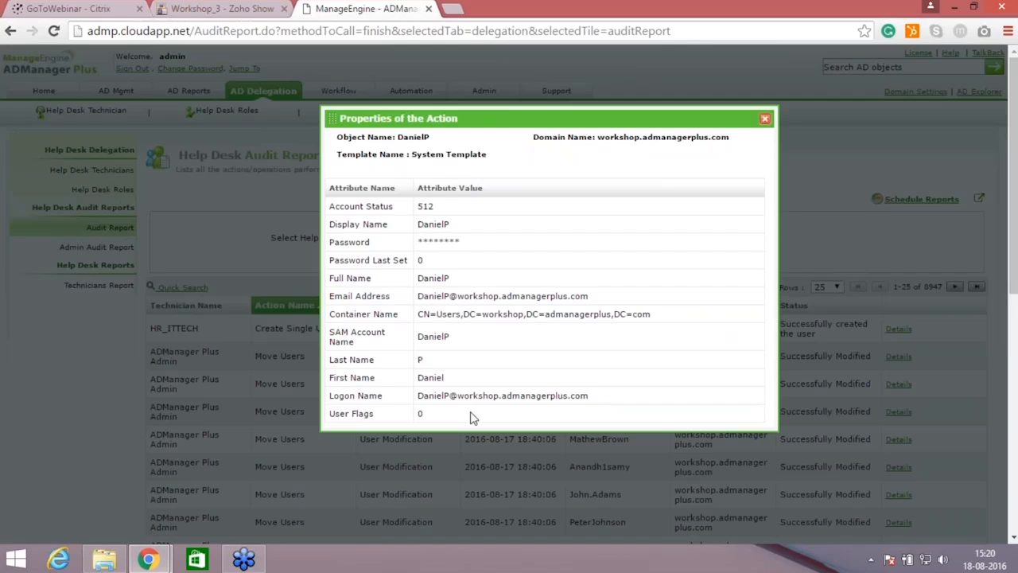
left_click(765, 120)
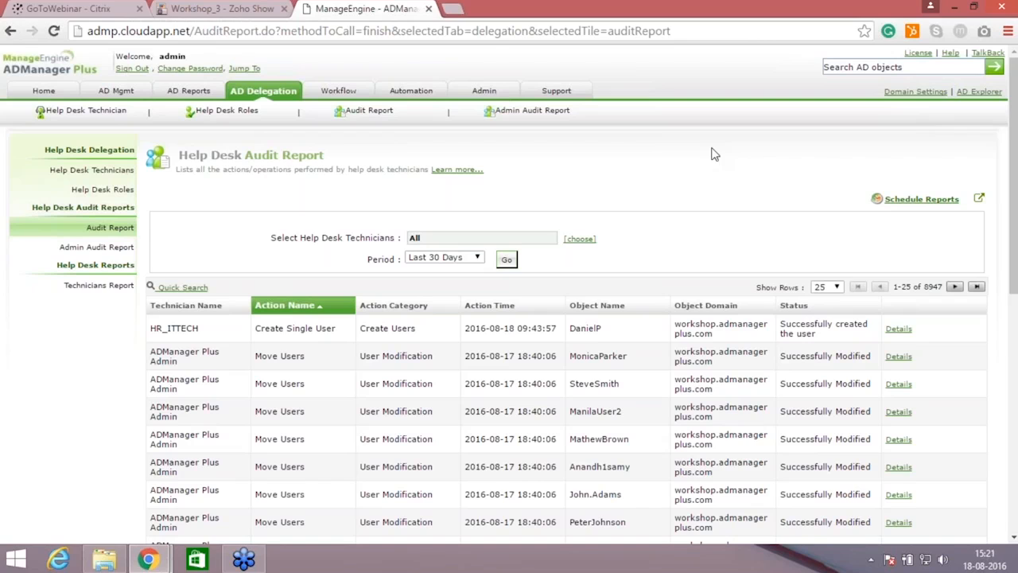
Step: Examine the new audit report scheduler's settings, including the technician selection, schedule duration and available report formats
left_click(915, 200)
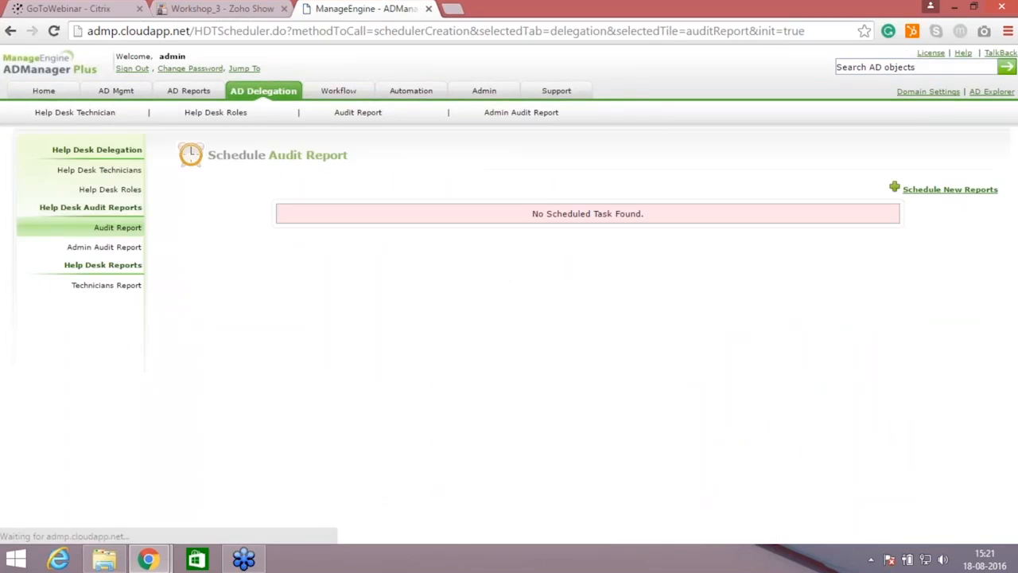
left_click(921, 188)
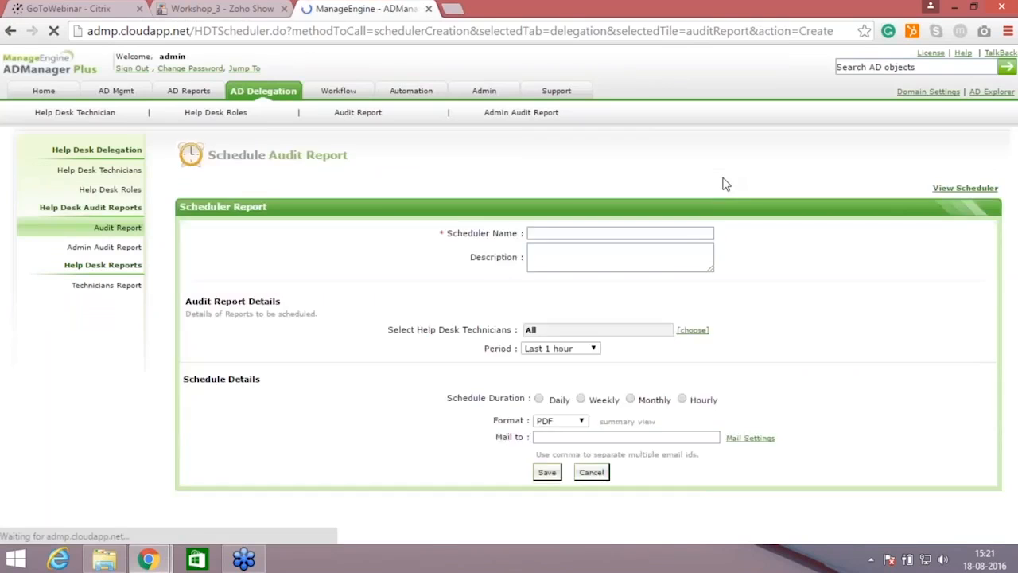
left_click_drag(1013, 333, 1013, 361)
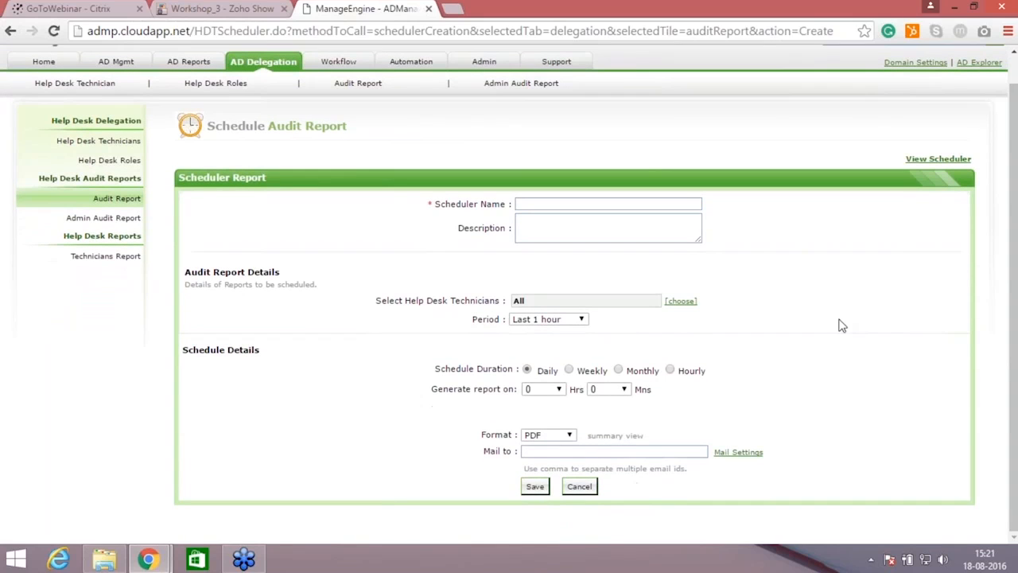
left_click(575, 204)
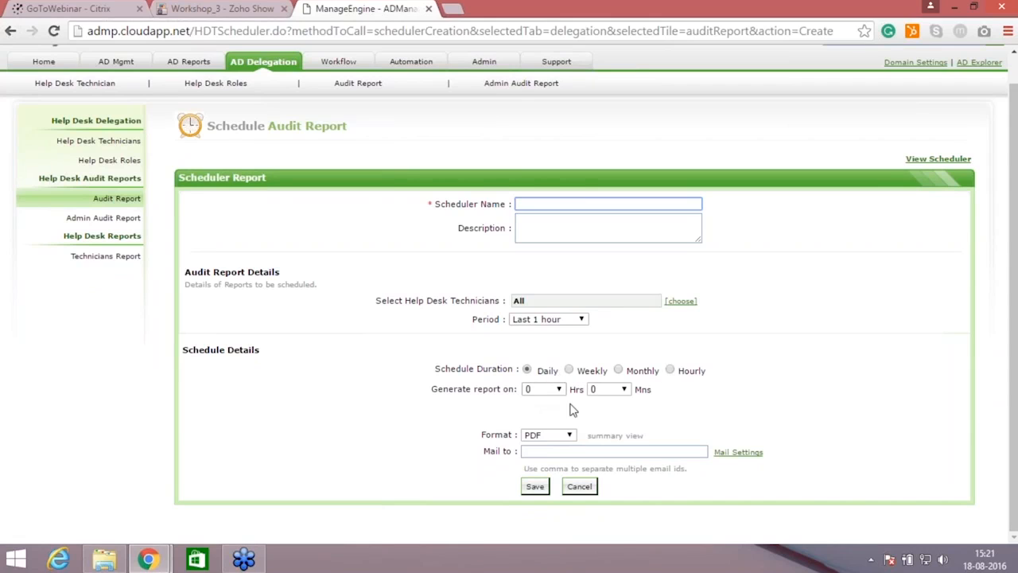
left_click(568, 436)
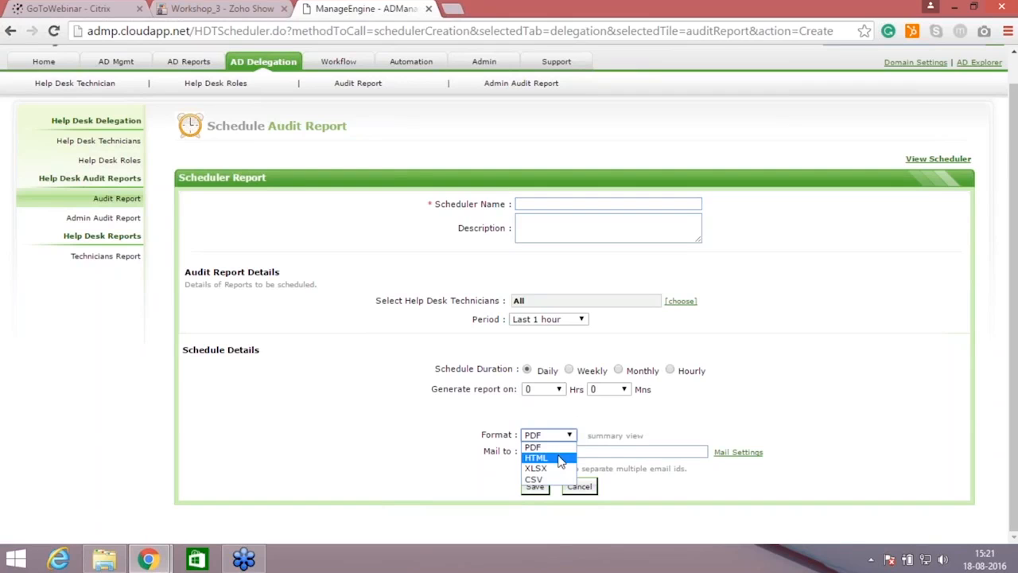
left_click(761, 356)
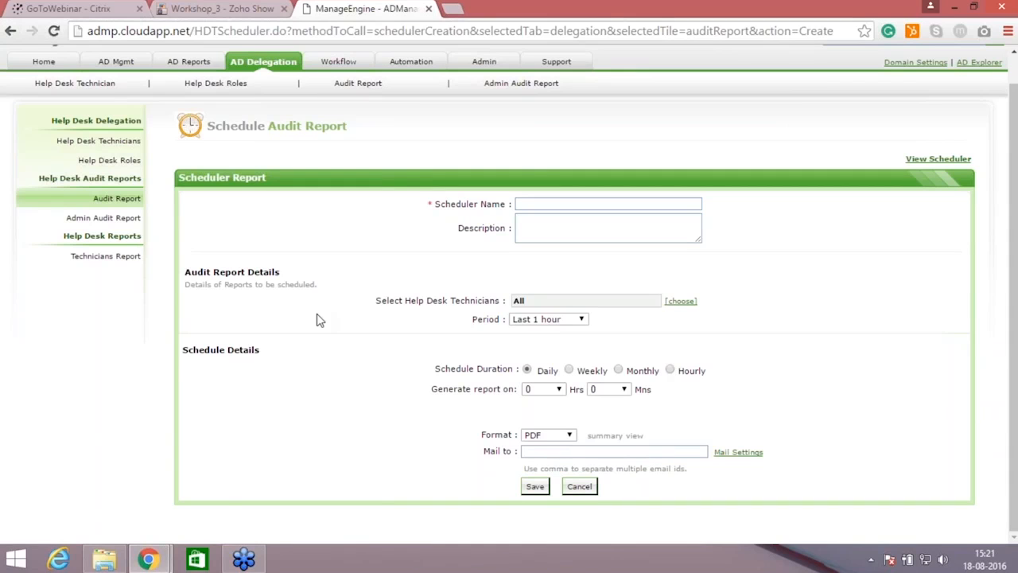
Step: Review the admin audit report of help desk changes and check the technicians report's export formats
left_click(90, 221)
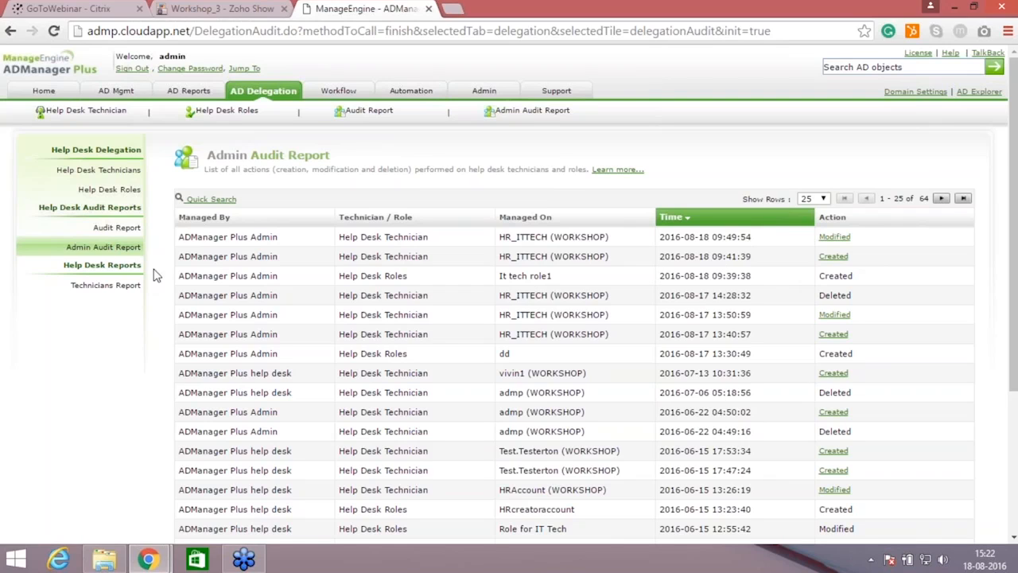
left_click(120, 286)
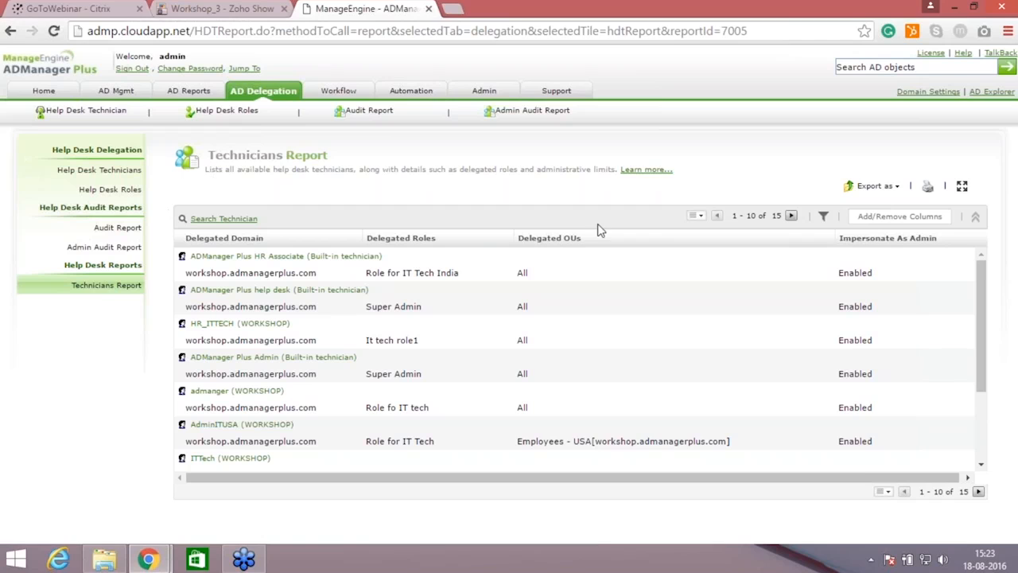
left_click(897, 187)
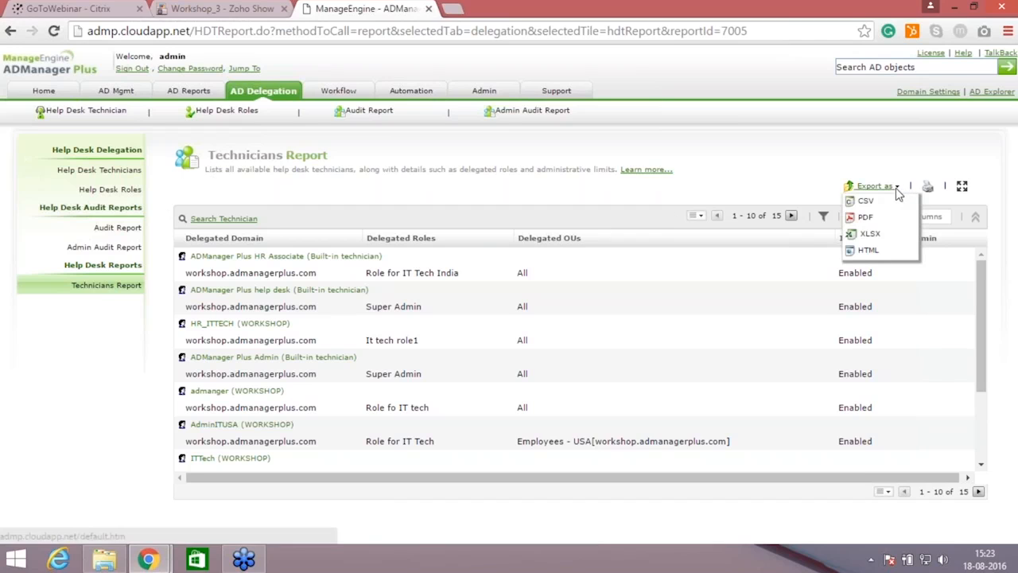
left_click(867, 249)
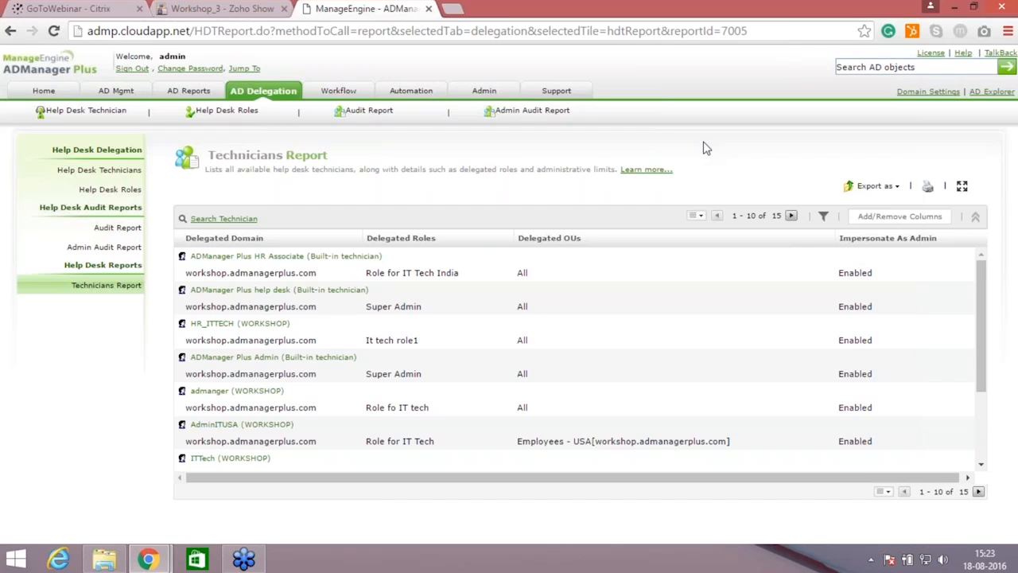
Step: Edit the business workflow and save it with the Requester, Reviewer and Executor stages, leaving Approver out
left_click(344, 92)
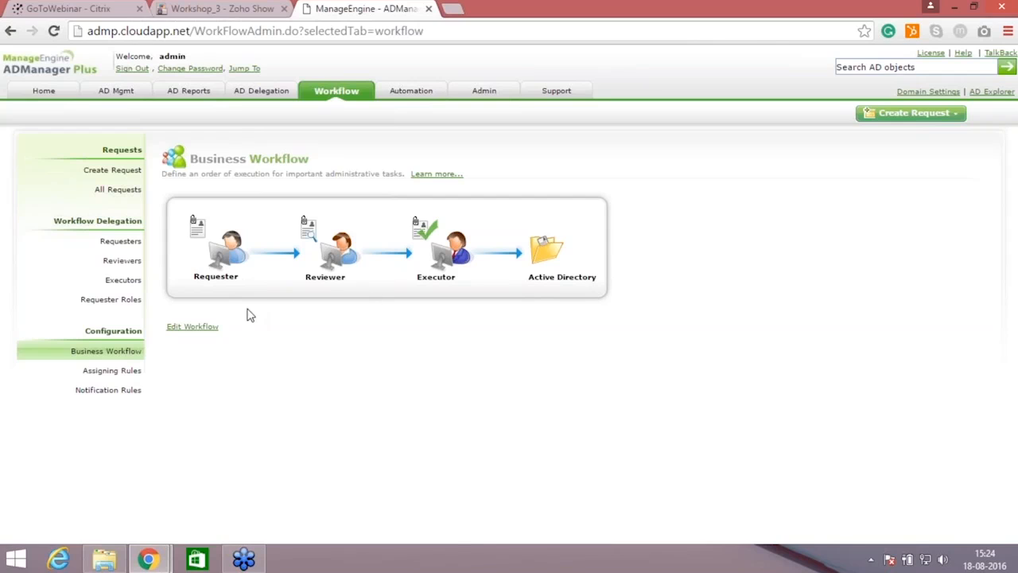
left_click(207, 328)
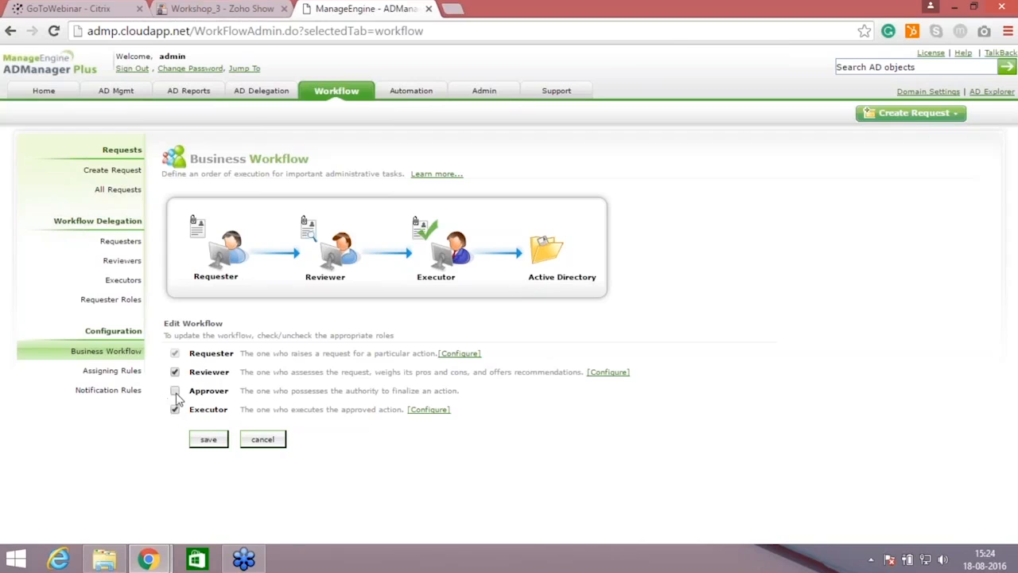
left_click(207, 439)
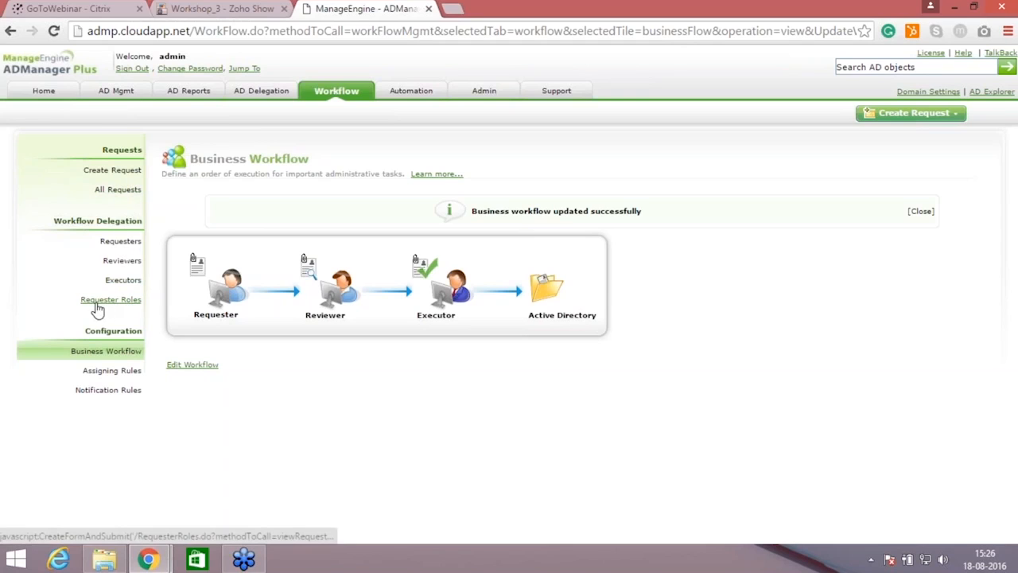
Step: Start a new workflow requester role and name it HR department role, leaving the description empty
left_click(128, 305)
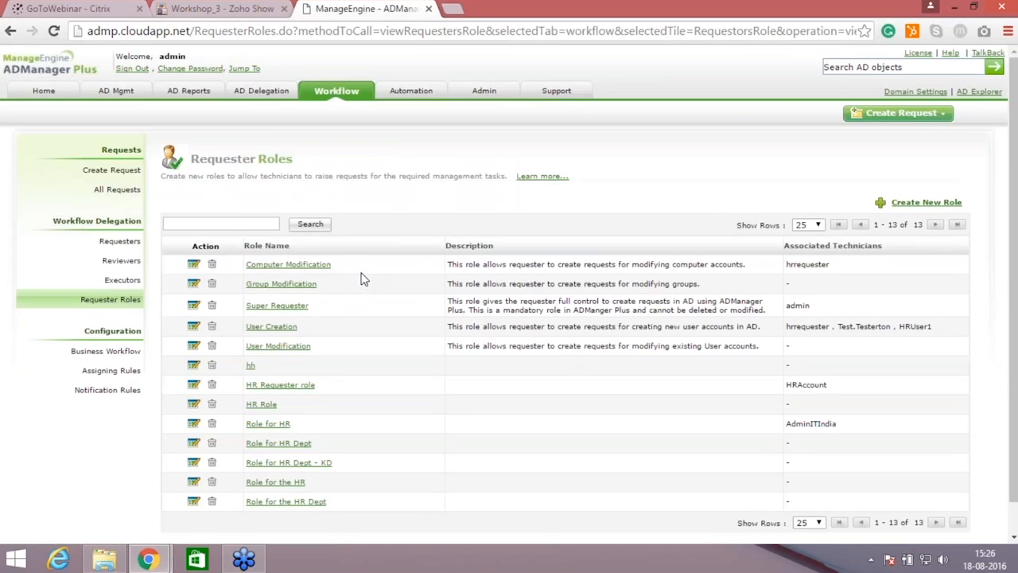
left_click(942, 206)
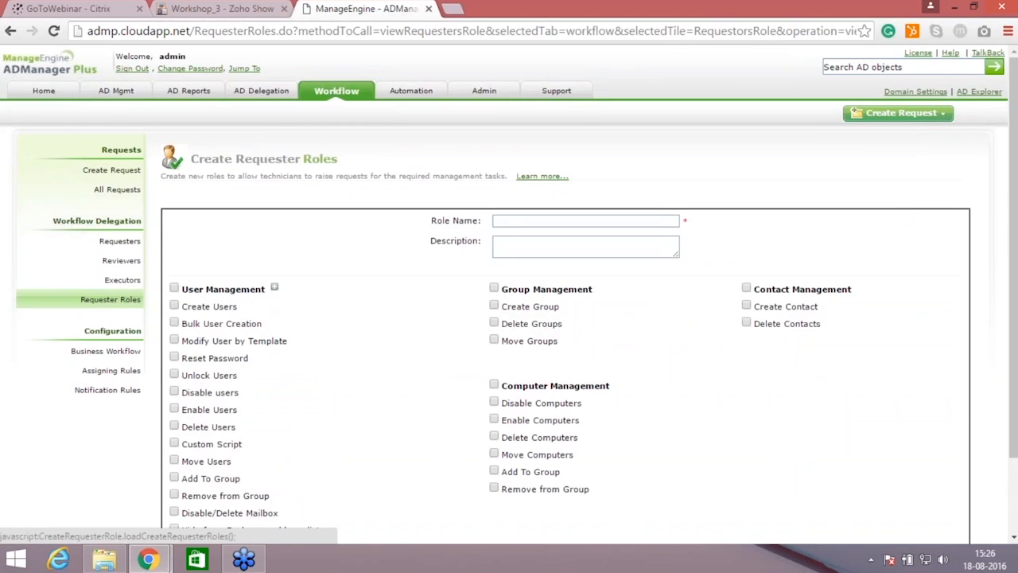
left_click(656, 223)
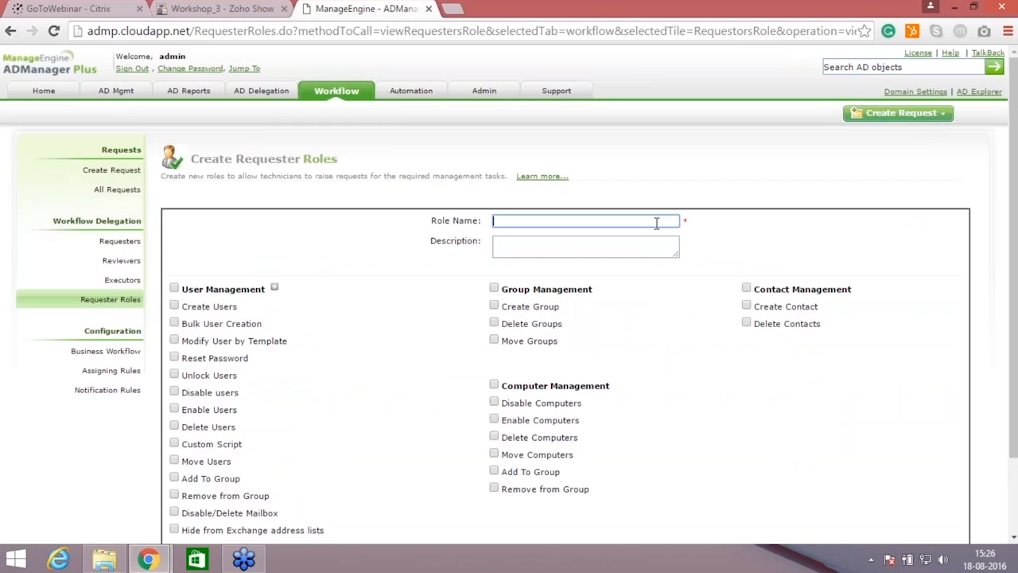
type("HR department role")
left_click(630, 256)
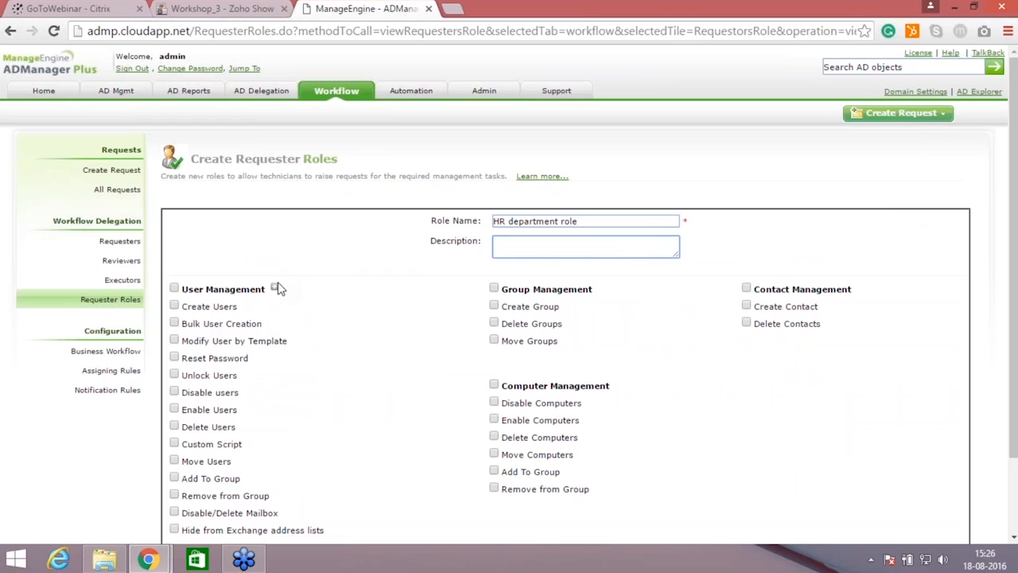
Step: Grant the requester role only Create Users under User Management and save the role
left_click(175, 307)
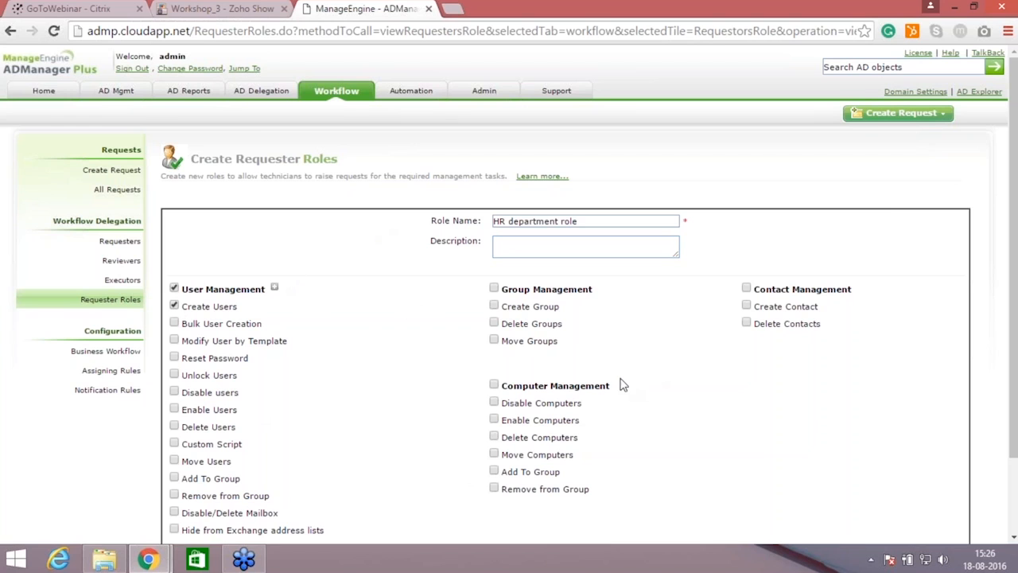
scroll(755, 490, "down", 1)
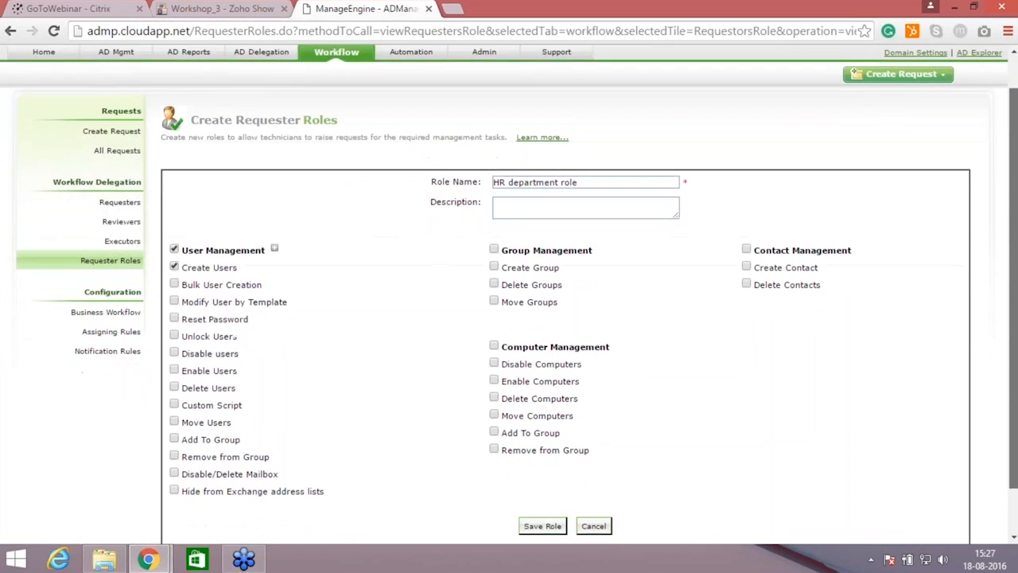
left_click_drag(1012, 341, 1013, 361)
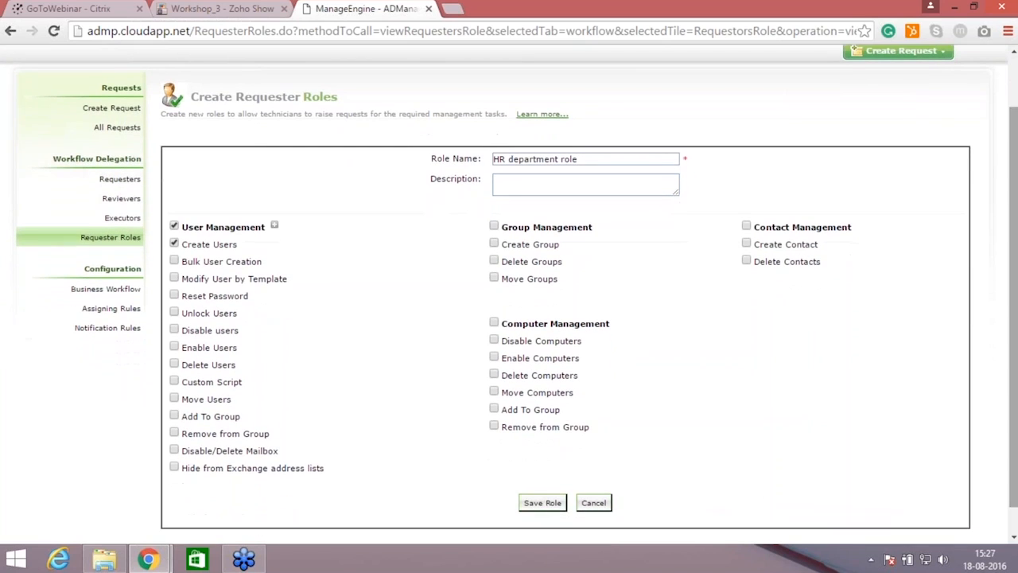
left_click(541, 508)
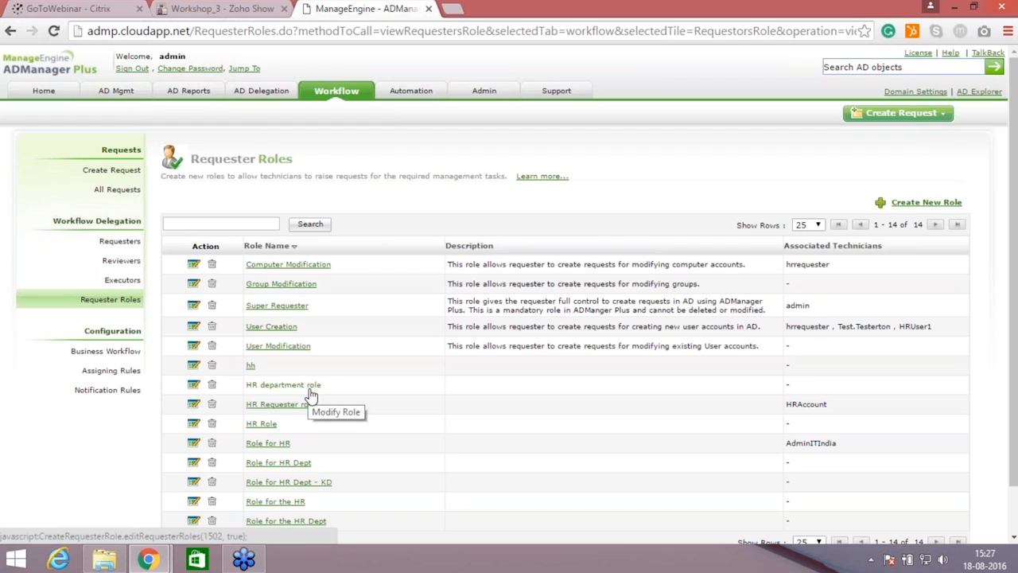
Step: Start adding a new workflow requester from Active Directory, searching the users for hr and selecting the hr account
left_click(121, 243)
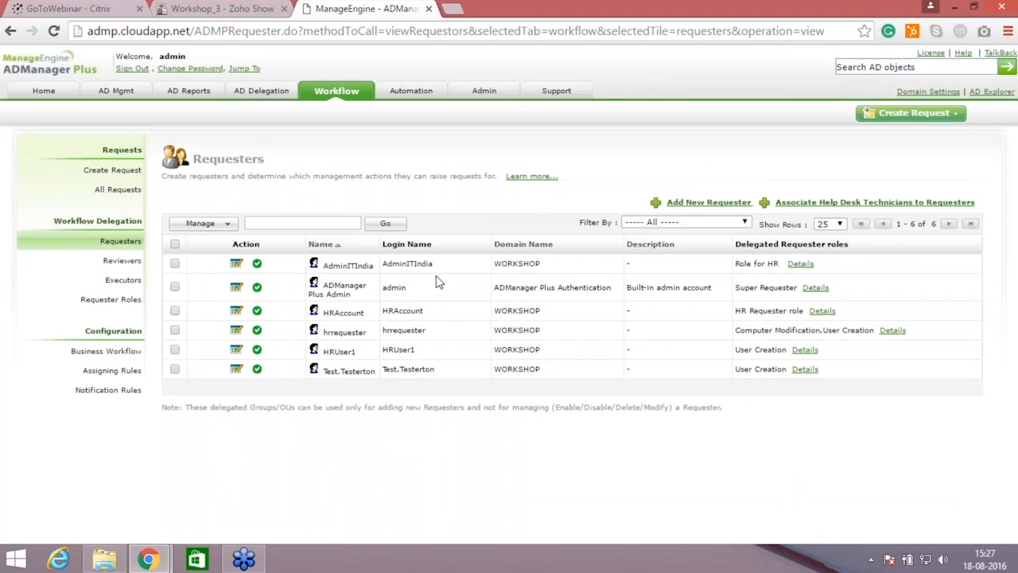
left_click(710, 202)
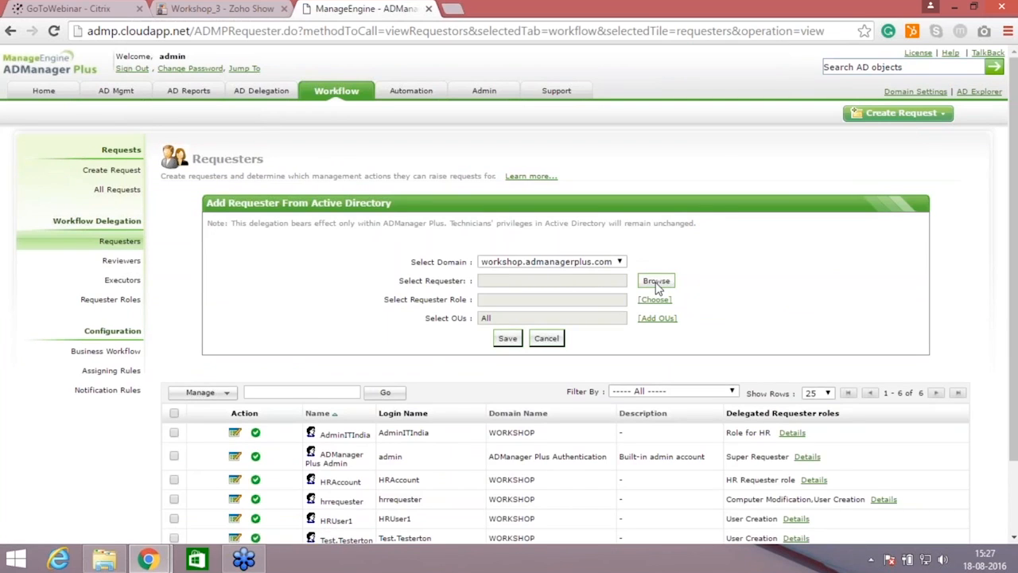
left_click(499, 283)
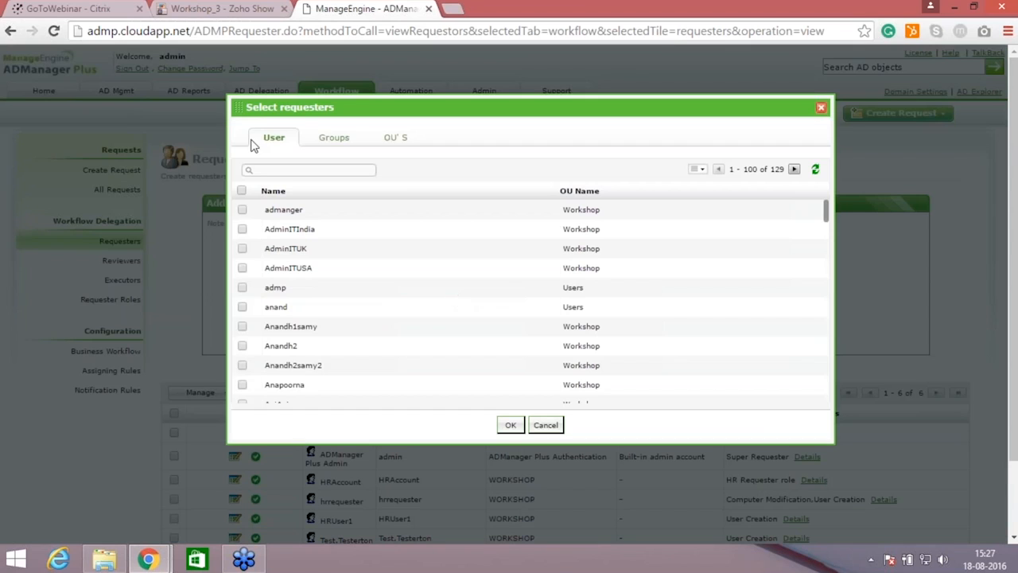
left_click(281, 169)
type("hr")
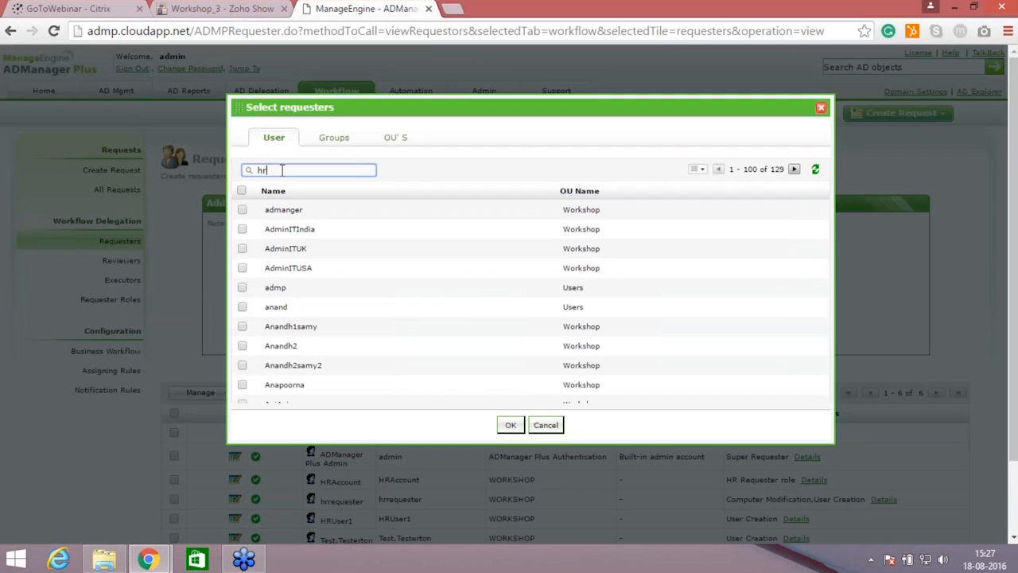
key("Return")
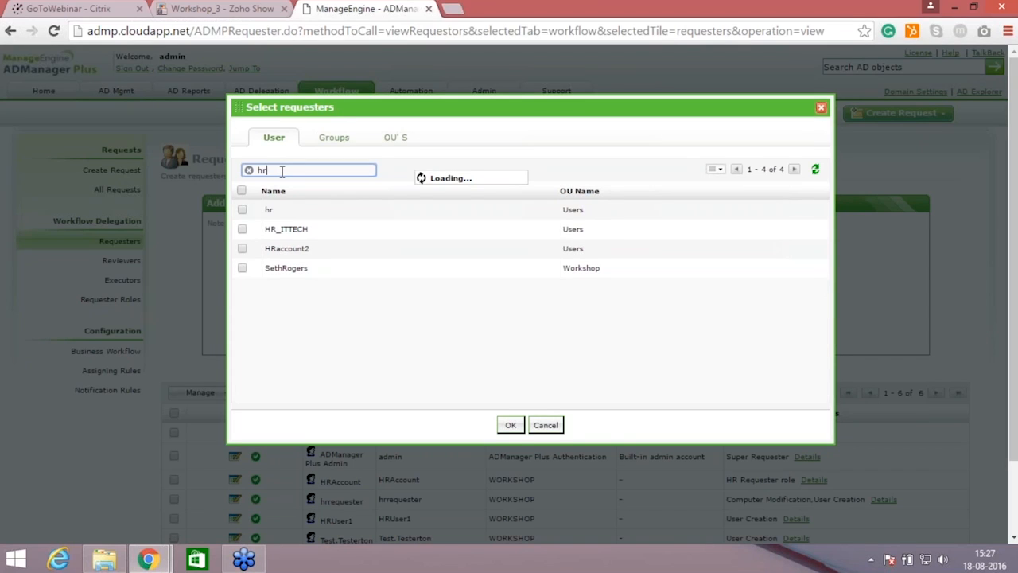
left_click(242, 209)
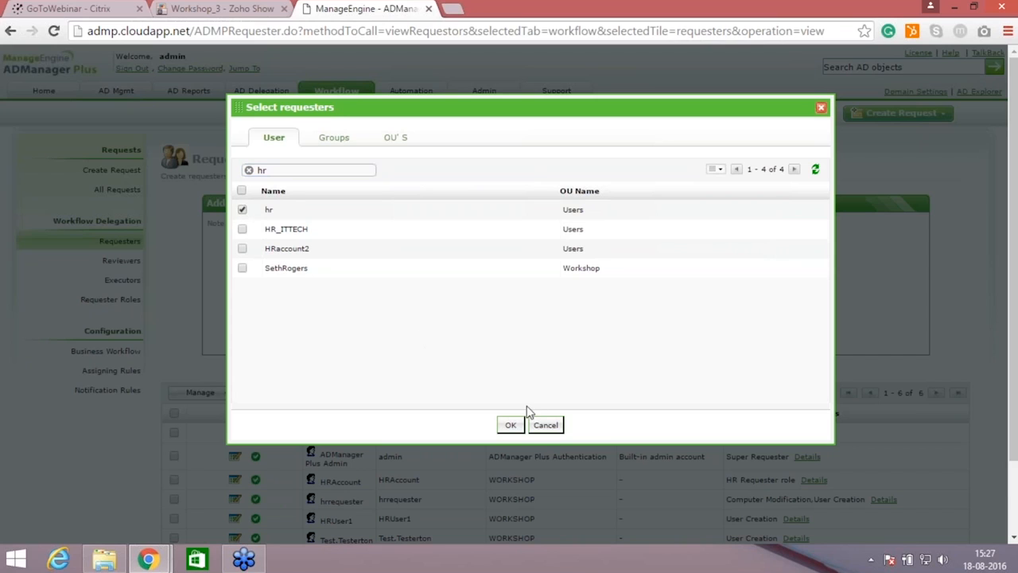
left_click(511, 424)
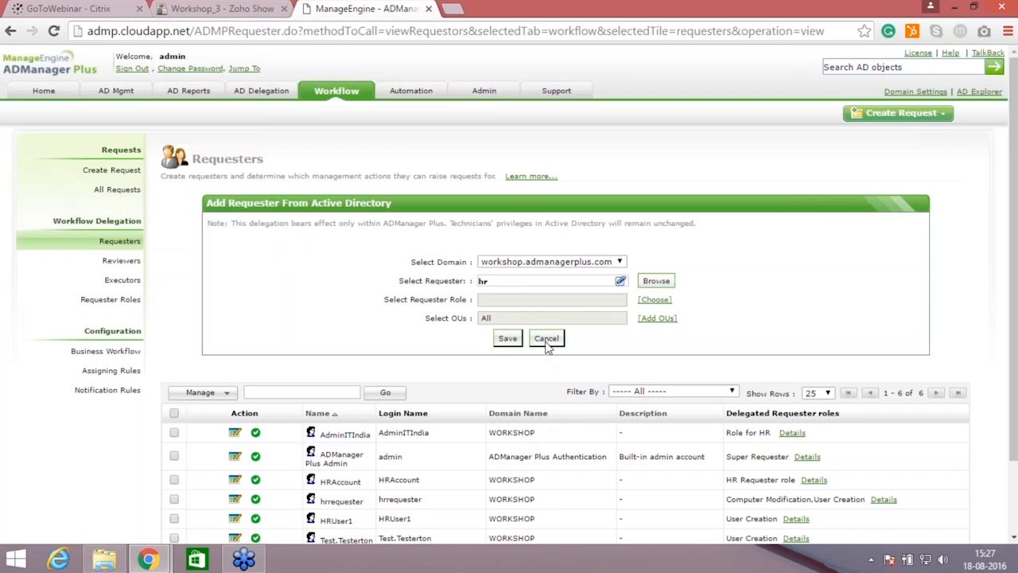
Step: Assign HR department role to the hr requester for all OUs and save the requester
left_click(653, 300)
left_click_drag(684, 360, 681, 401)
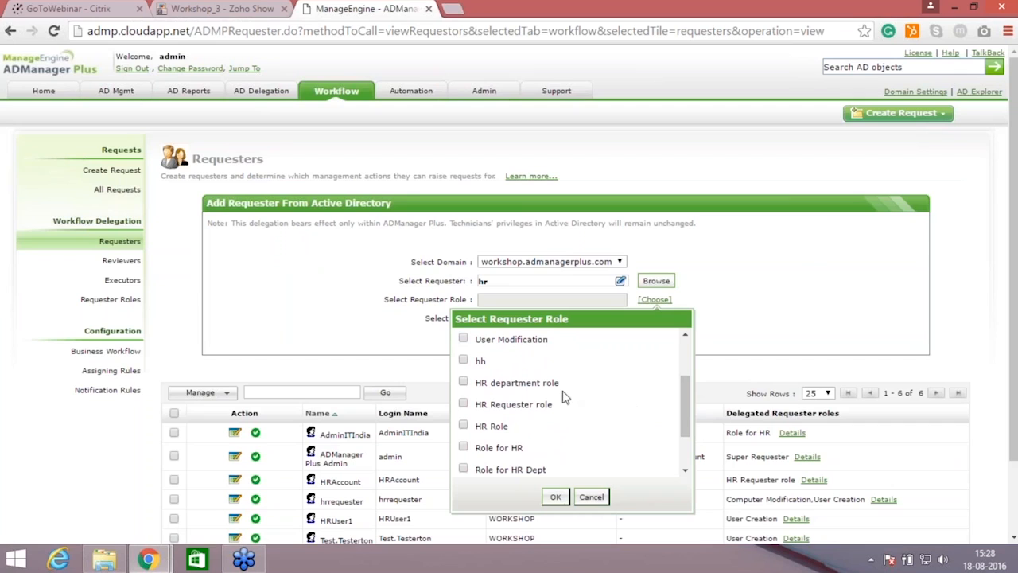
left_click(464, 384)
left_click(556, 496)
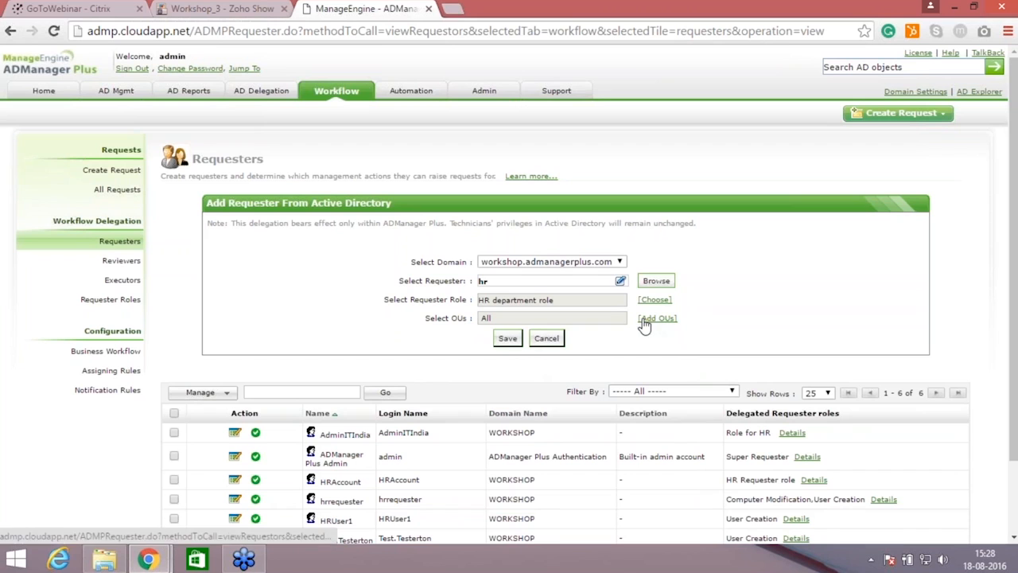
left_click(508, 338)
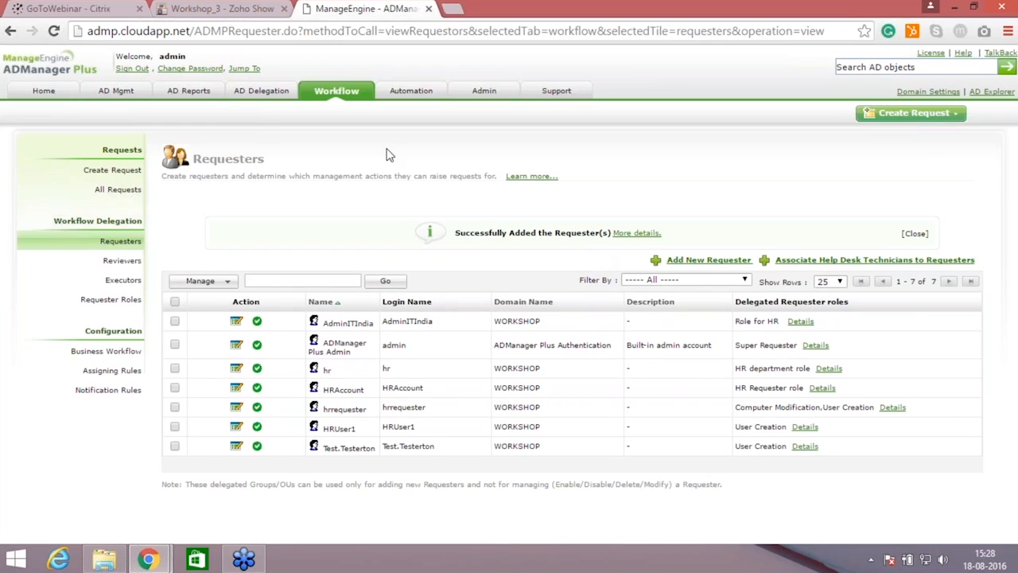
Step: Start a new user creation template and name it hr1, leaving the description empty
left_click(130, 93)
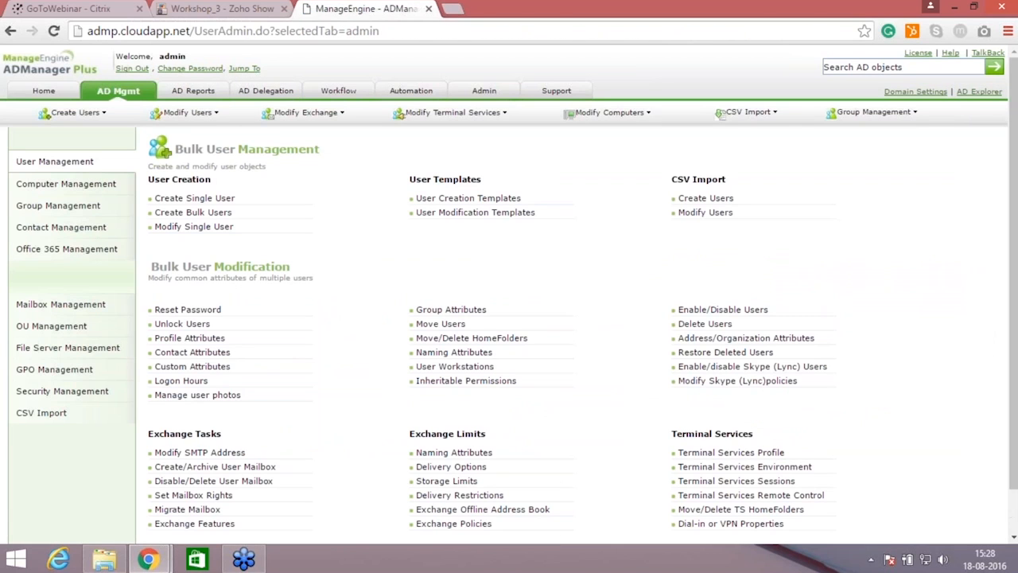
left_click(478, 206)
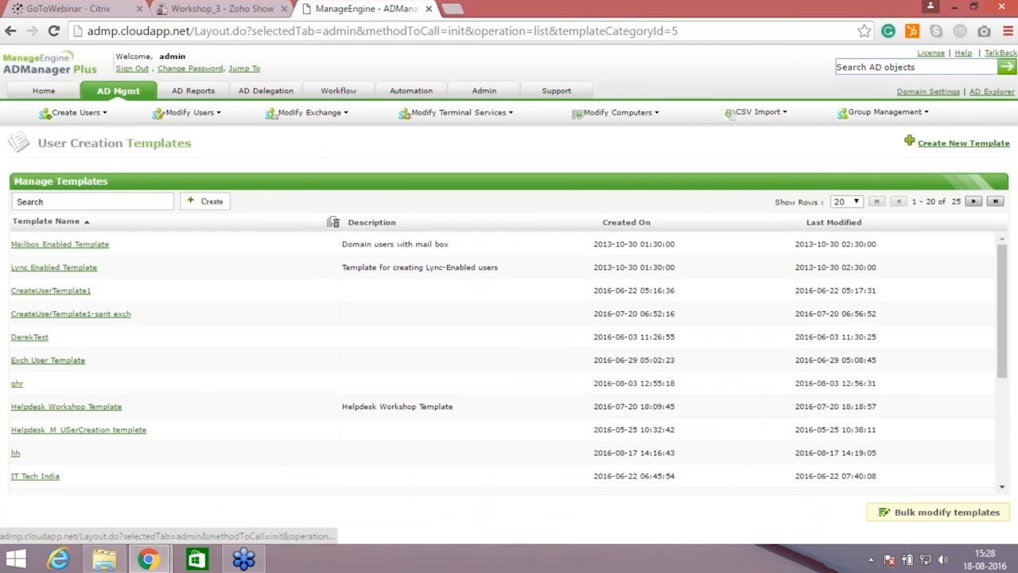
left_click(963, 144)
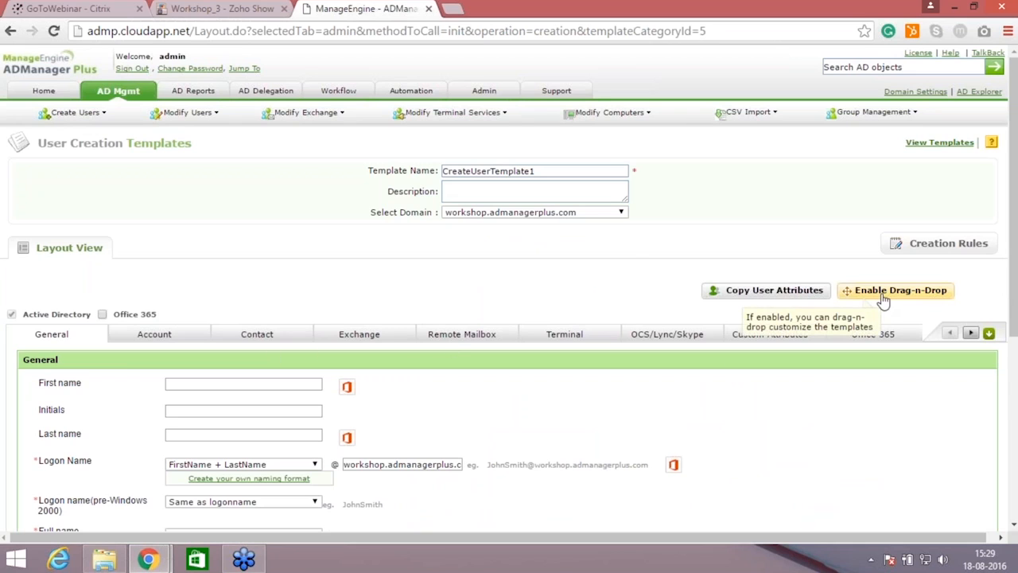
left_click_drag(571, 172, 393, 182)
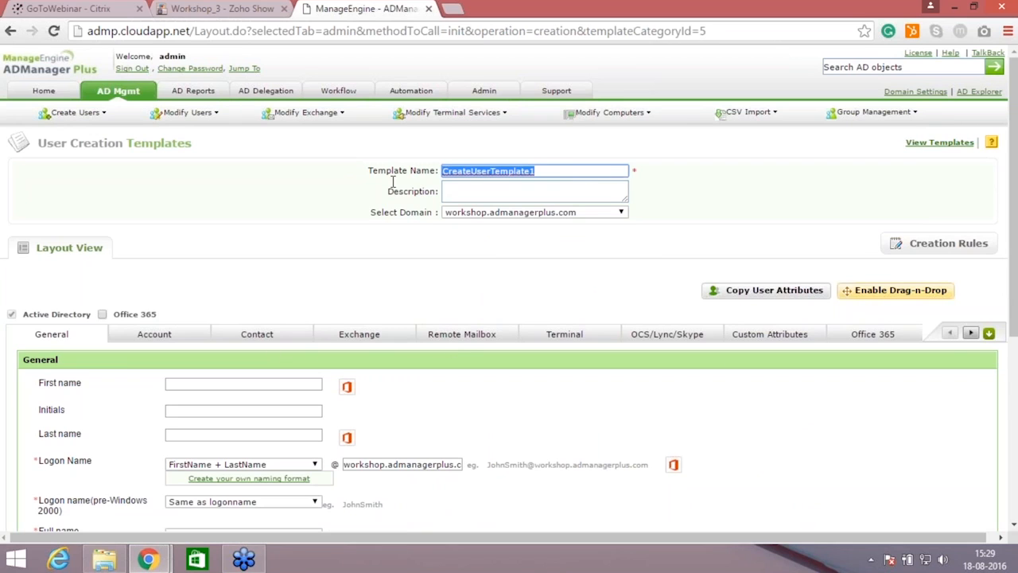
key("BackSpace")
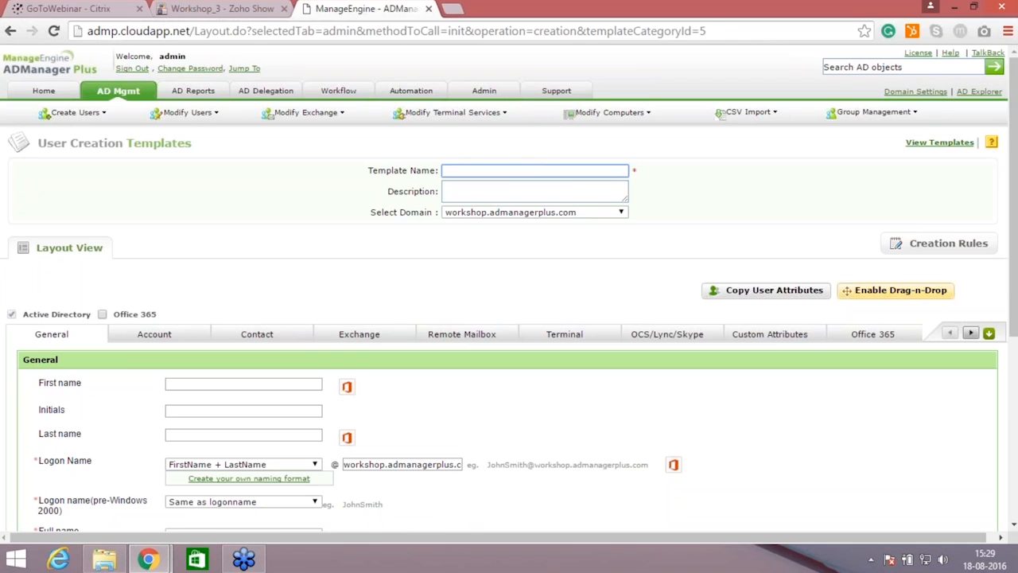
type("hr1")
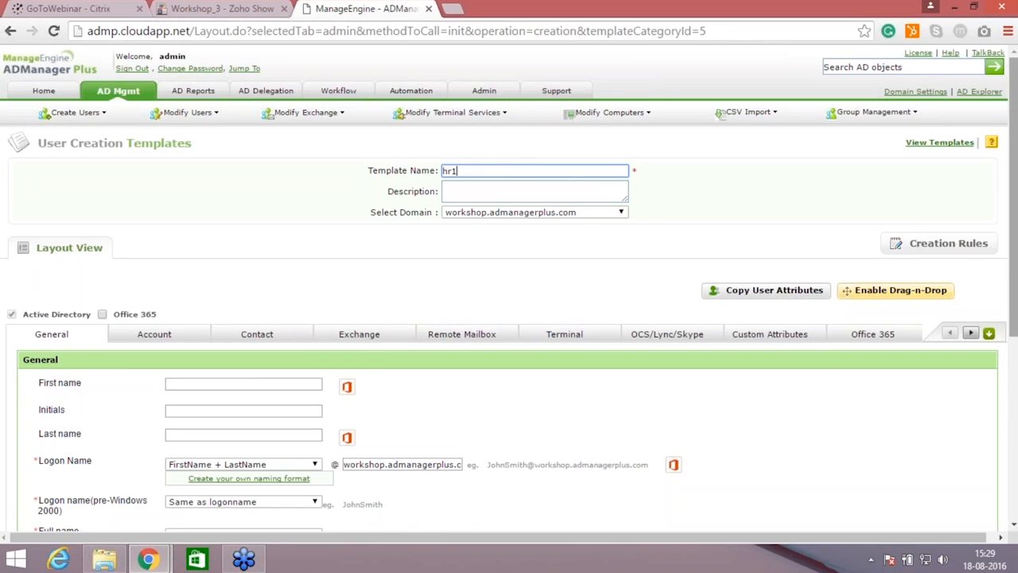
Step: Make the template layout customizable and remove the Exchange and Remote Mailbox tabs from it
scroll(914, 222, "down", 1)
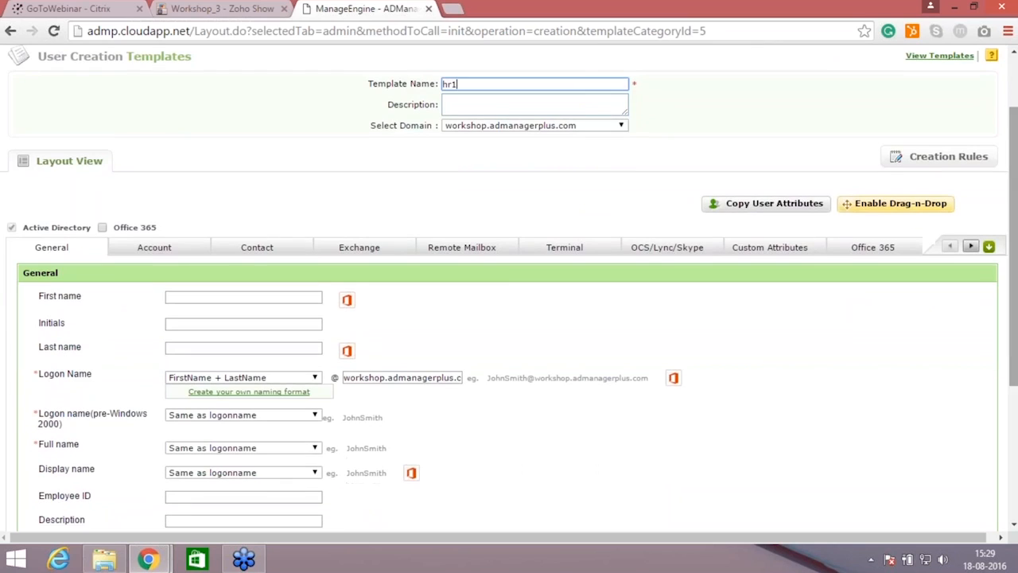
left_click(912, 210)
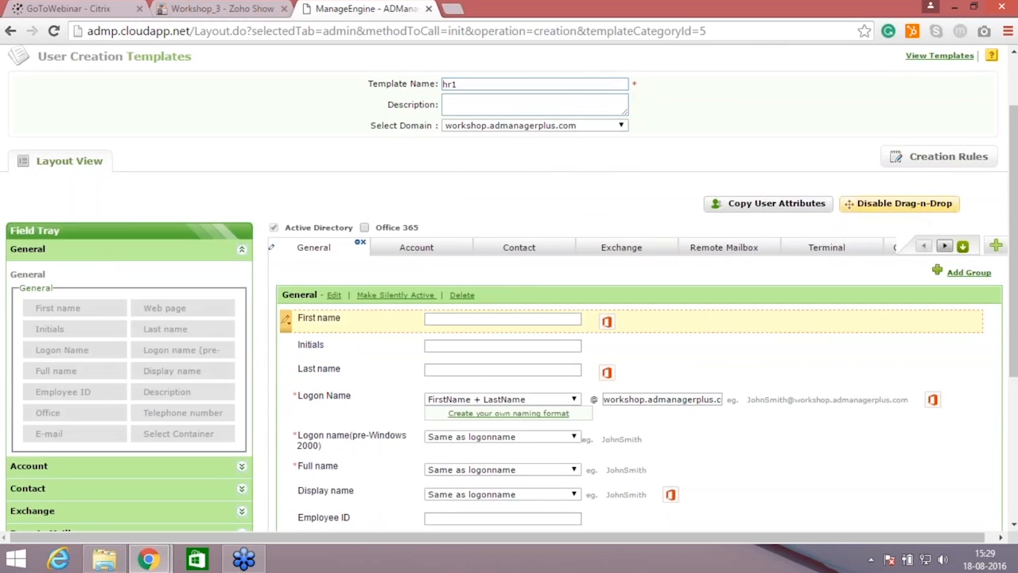
left_click(629, 250)
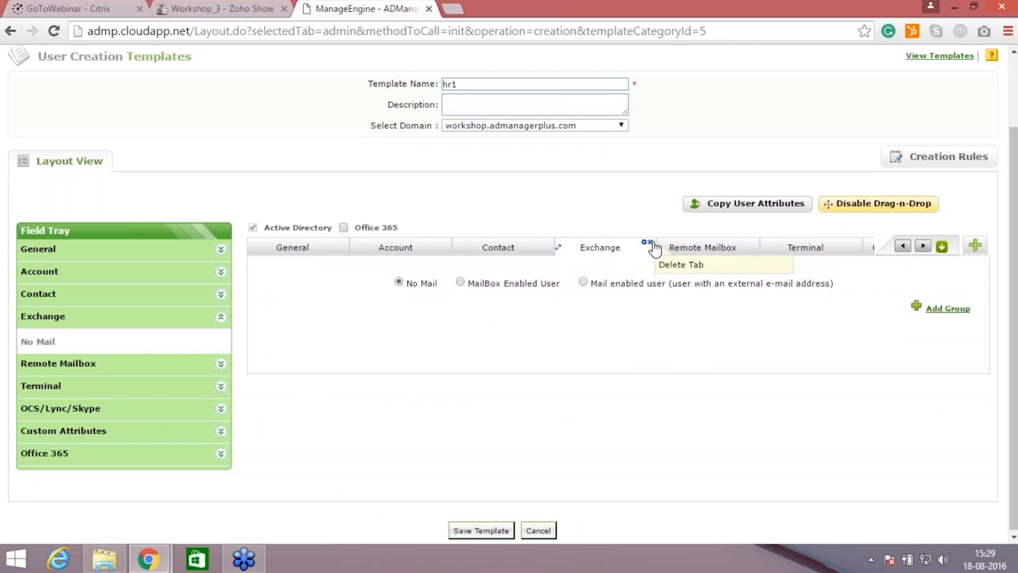
left_click(647, 242)
left_click(483, 340)
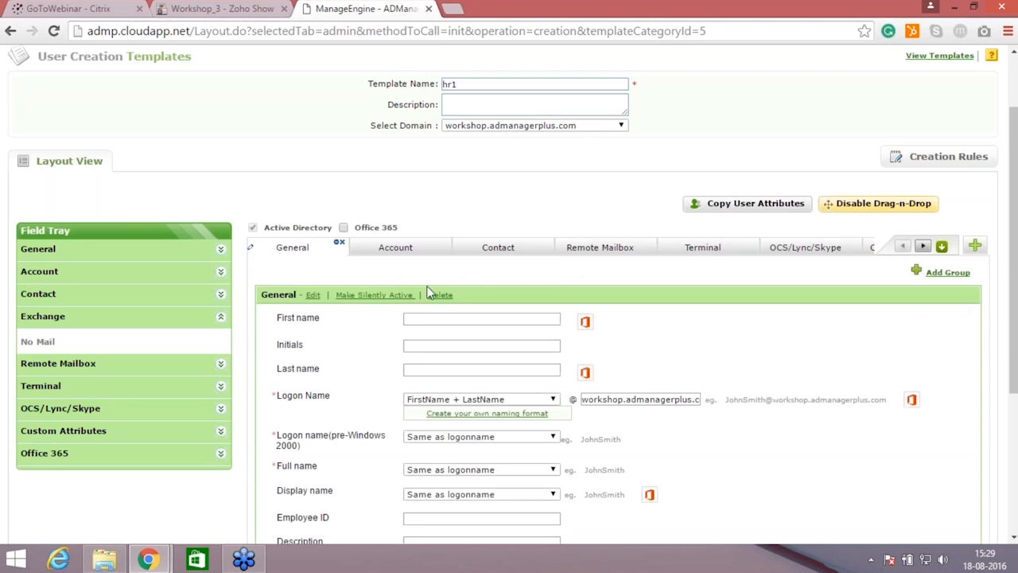
left_click(633, 253)
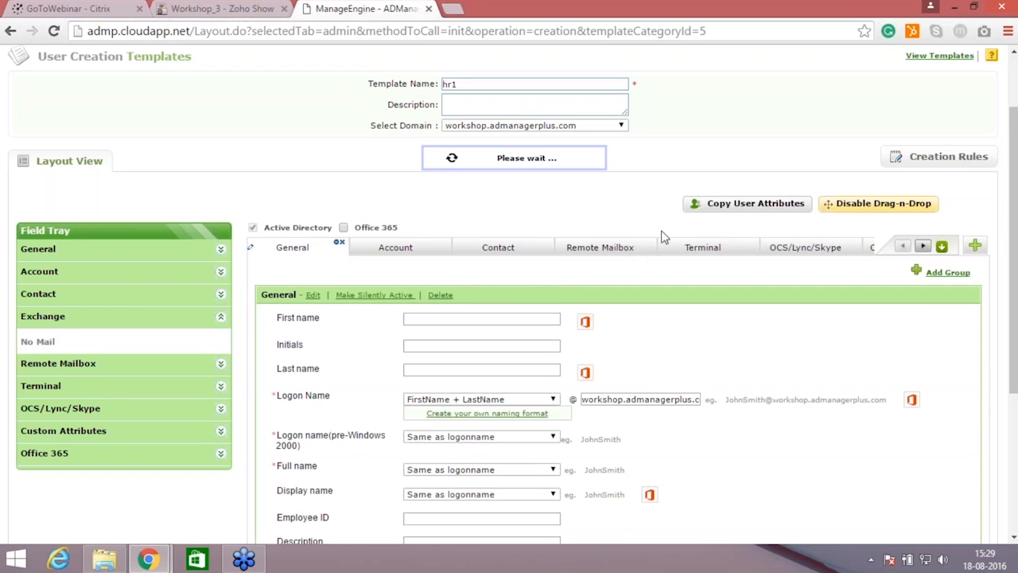
left_click(651, 248)
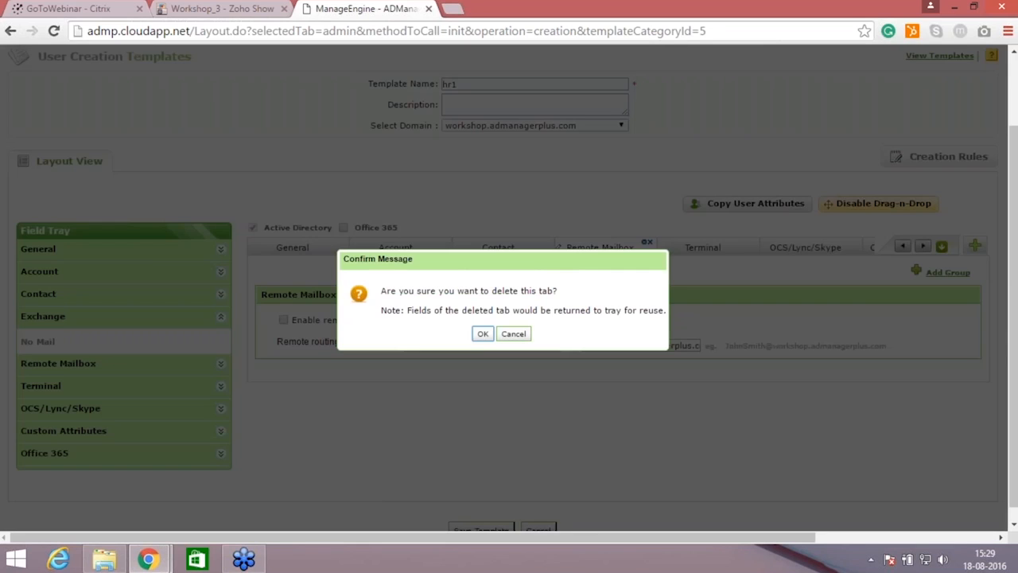
left_click(481, 335)
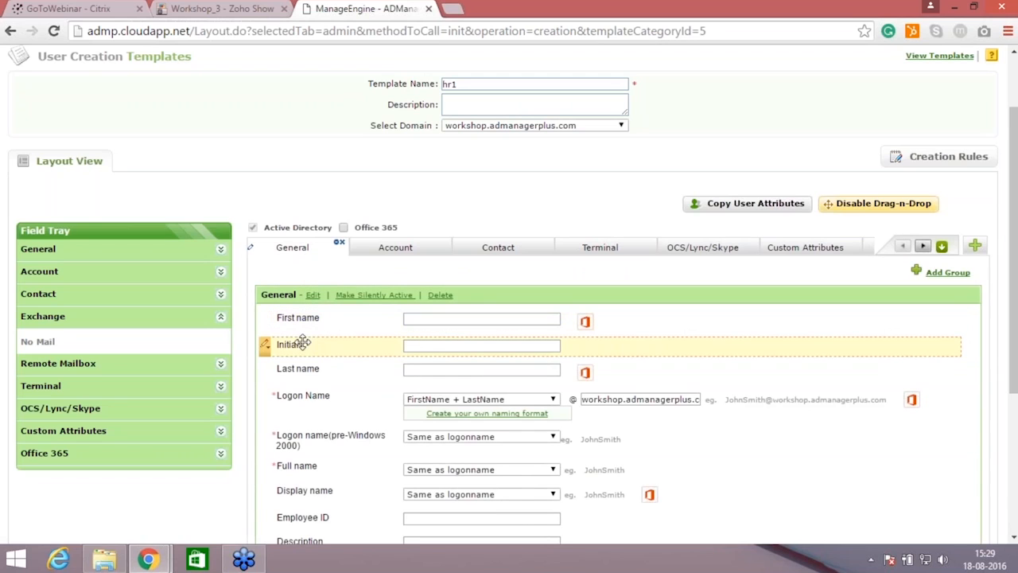
Step: Delete the Initials field and add it back below Last name with its default settings, then end layout customization
left_click(268, 345)
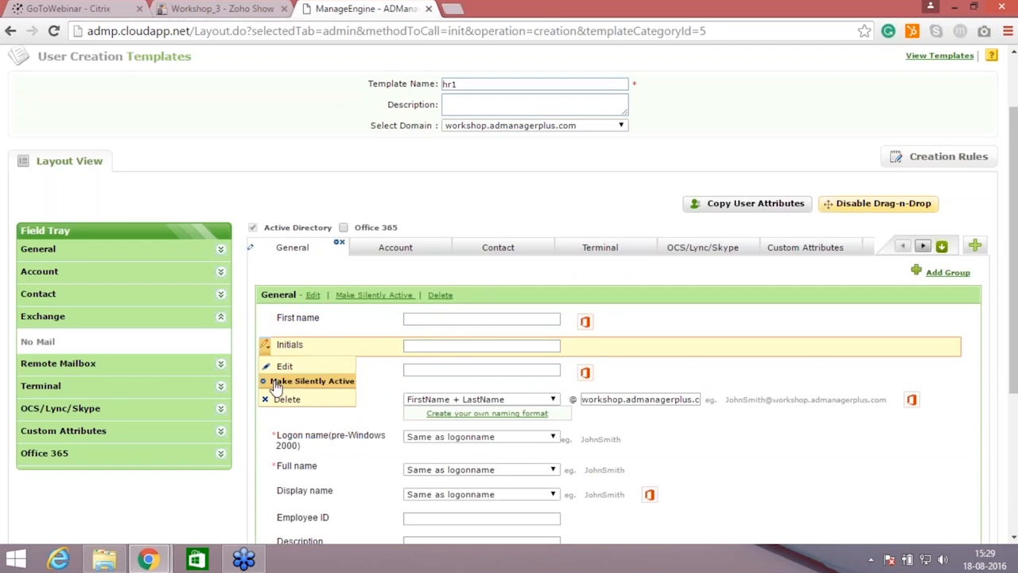
left_click(288, 348)
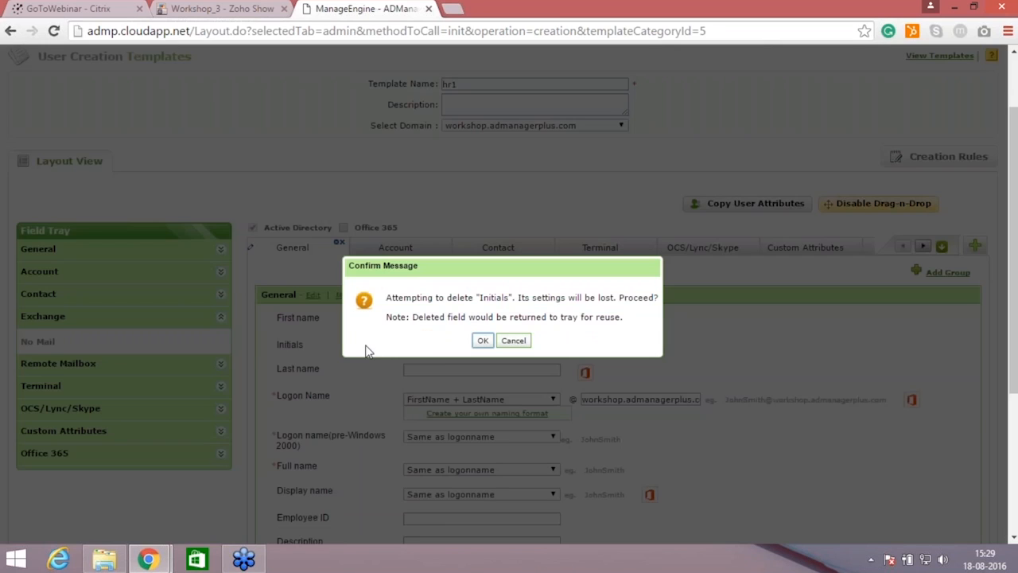
left_click(485, 341)
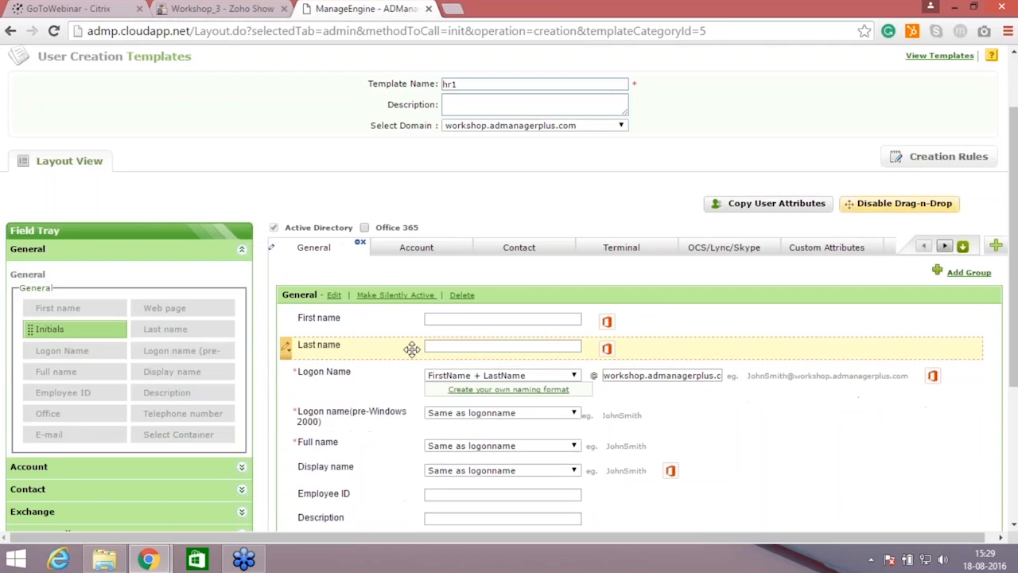
left_click_drag(83, 328, 342, 380)
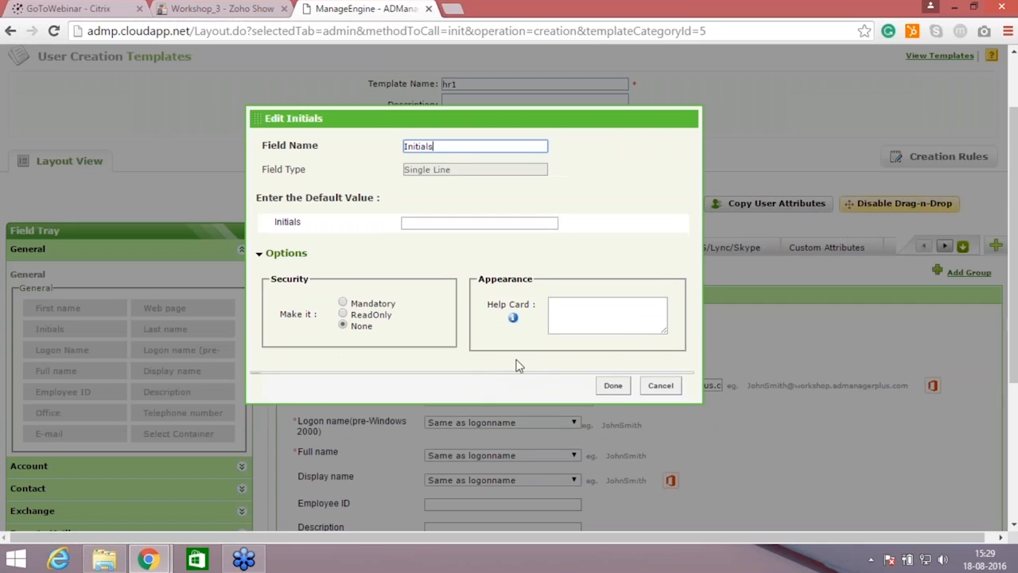
left_click(612, 385)
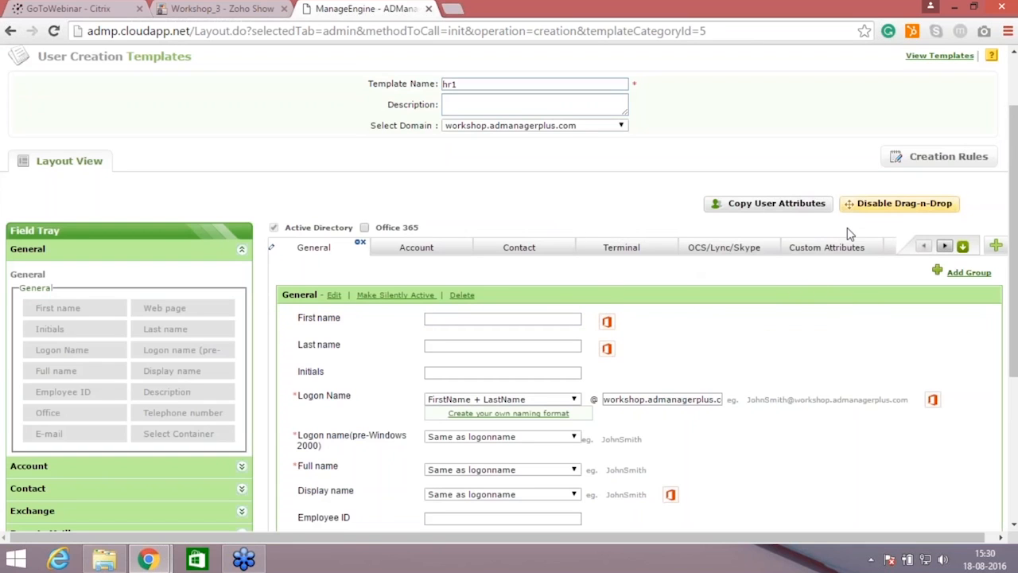
left_click(904, 204)
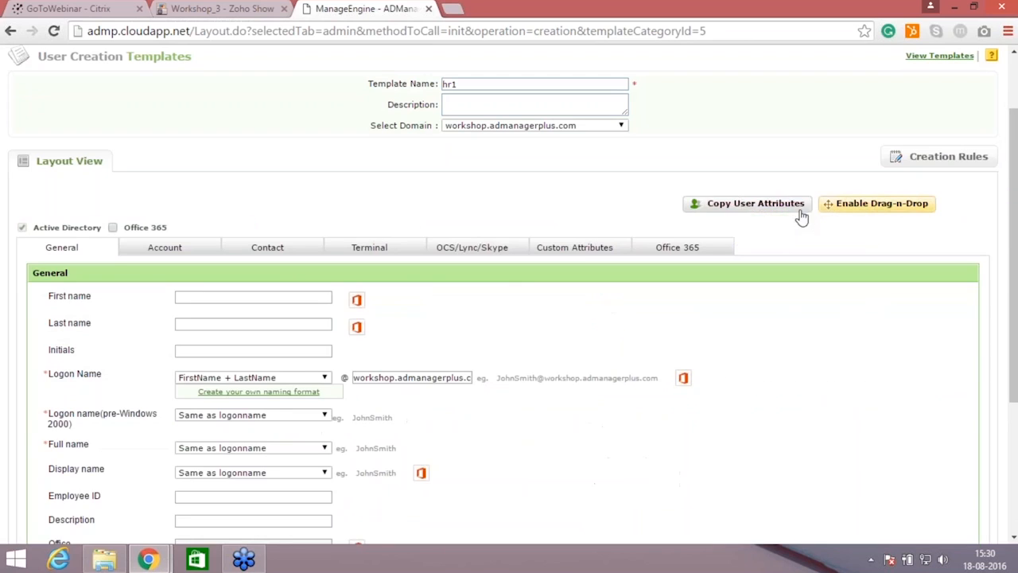
Step: Limit the template's account password options to Type a password, disabling Random password, Same as user logon name and Leave password blank
left_click(202, 241)
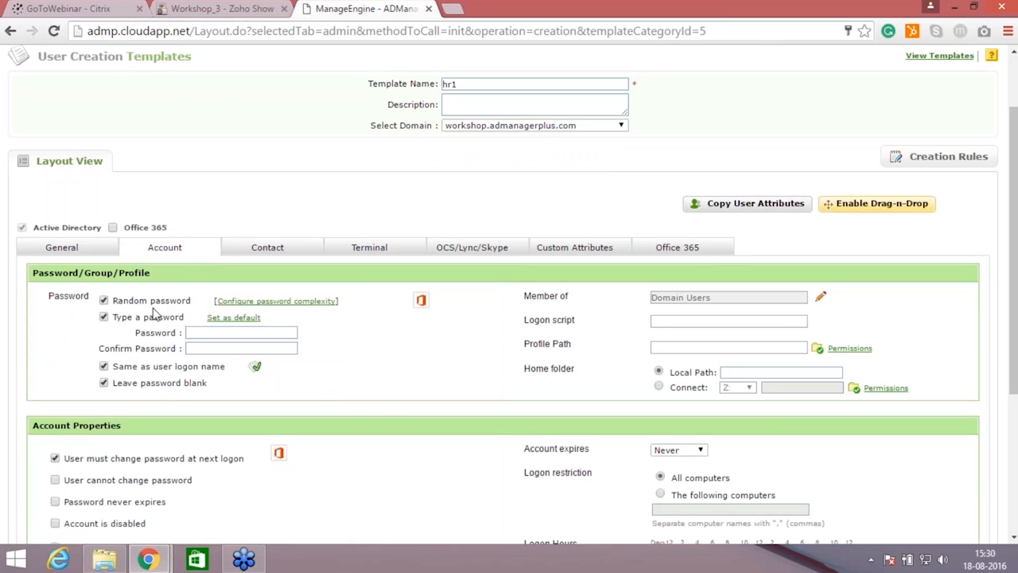
left_click(104, 301)
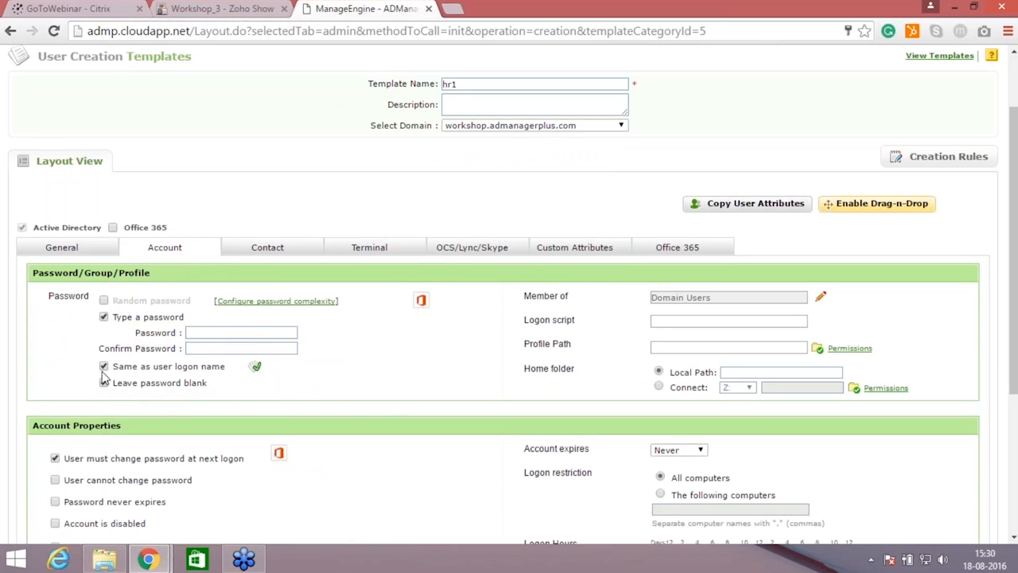
left_click(103, 370)
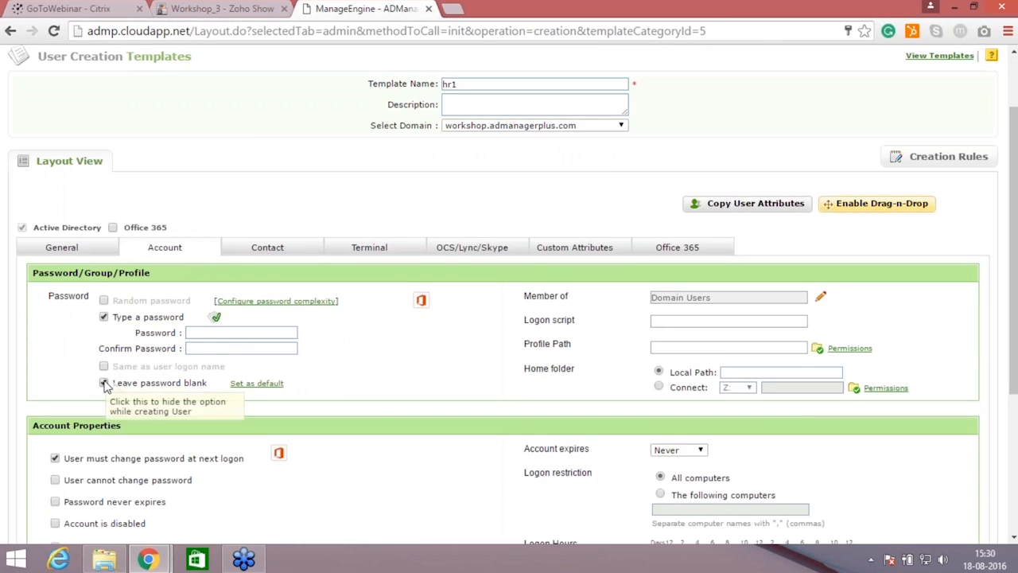
left_click(104, 382)
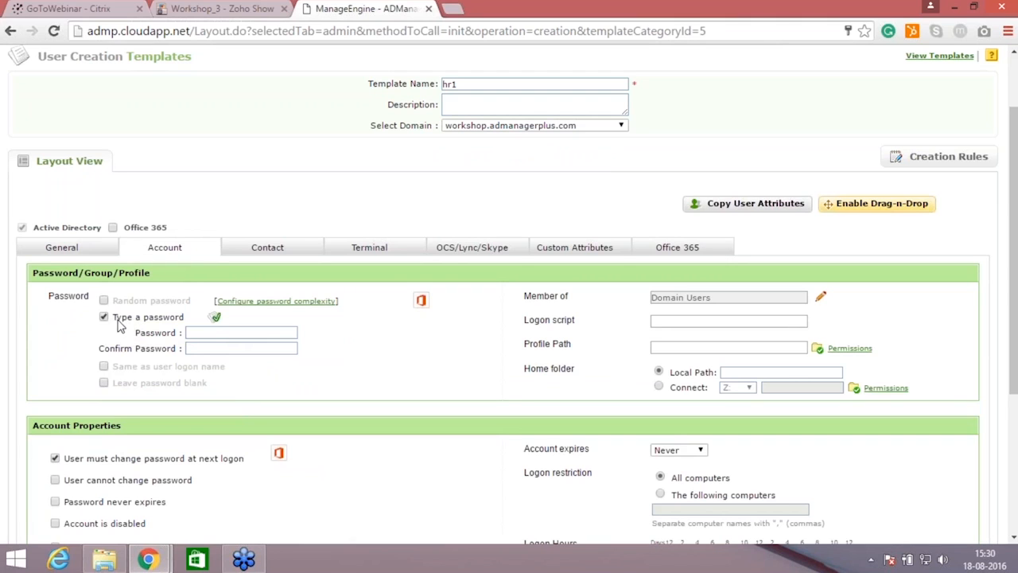
Step: Enter and confirm the template's default account password, then save the template
left_click(206, 331)
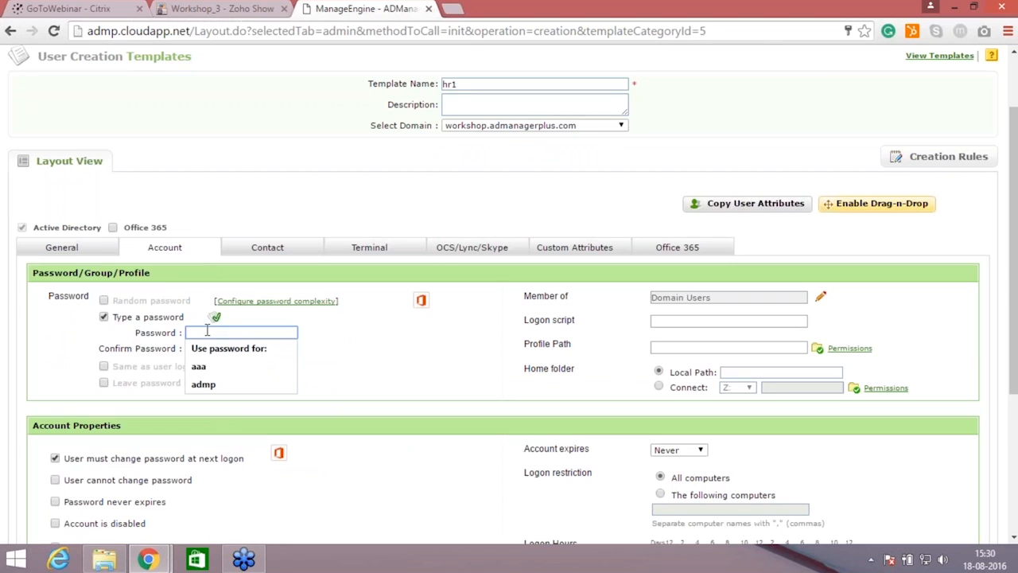
type("Test@123")
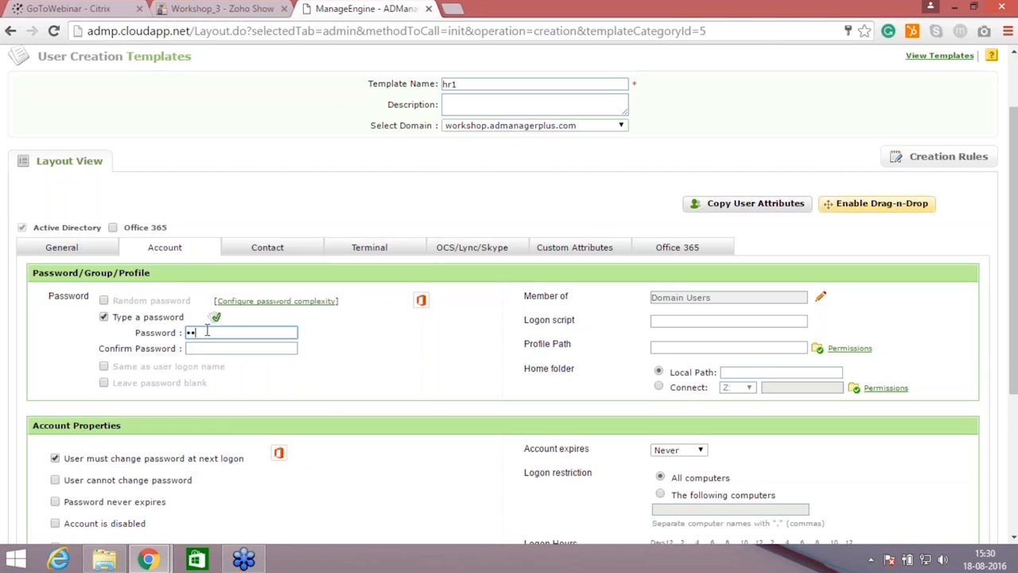
type("••")
left_click(226, 350)
type("Test@12345")
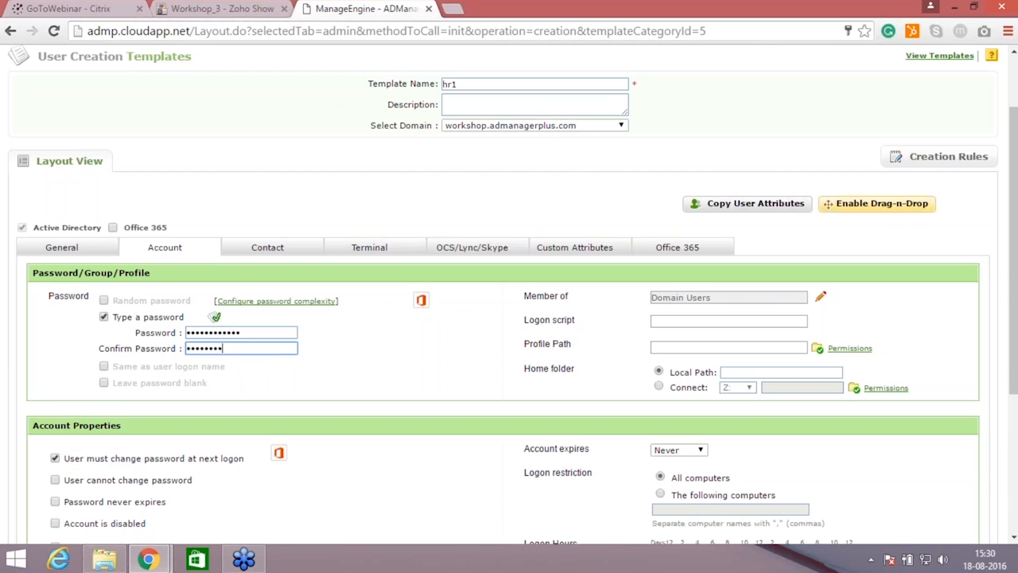
type("67")
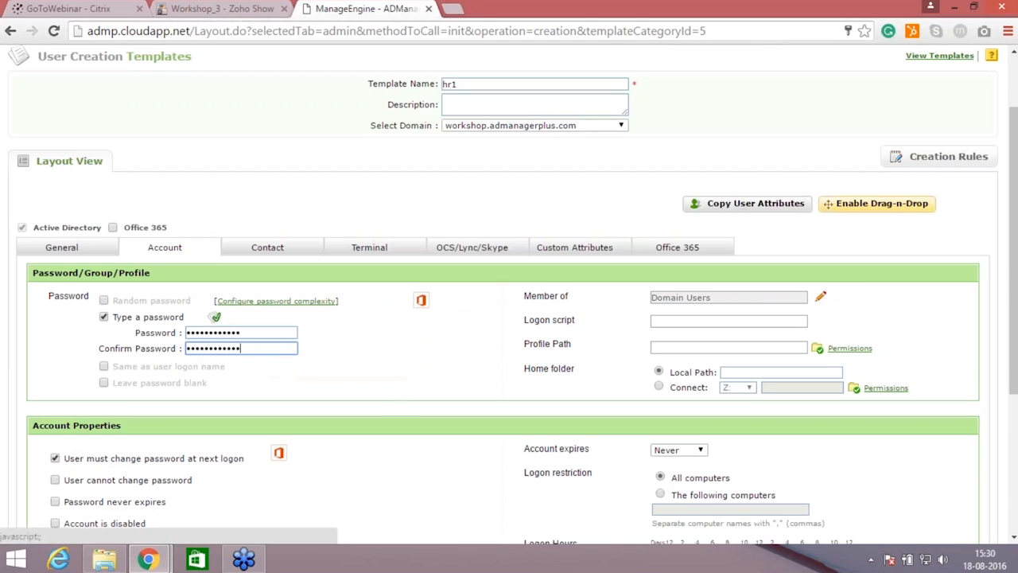
scroll(977, 482, "down", 3)
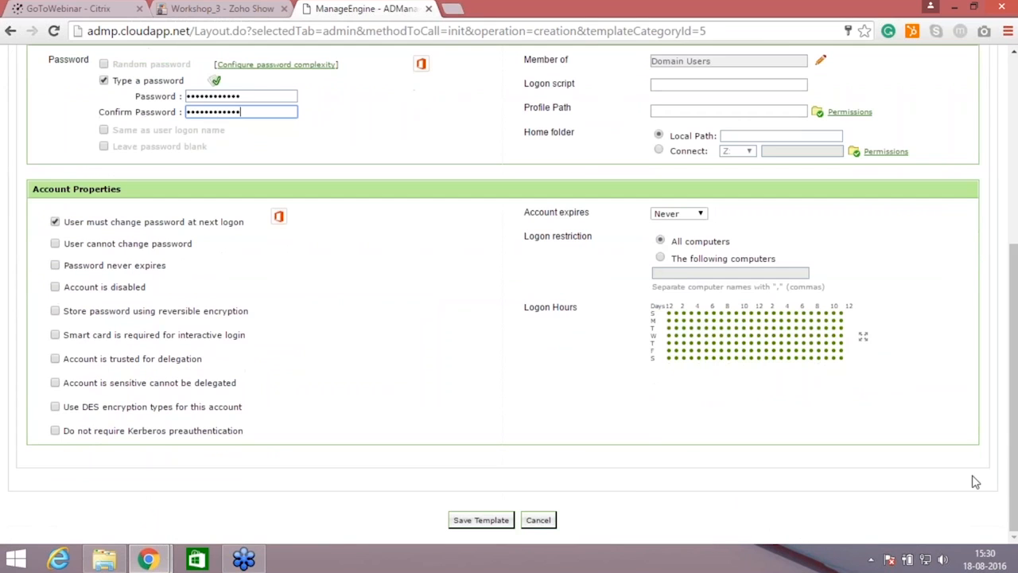
left_click(501, 523)
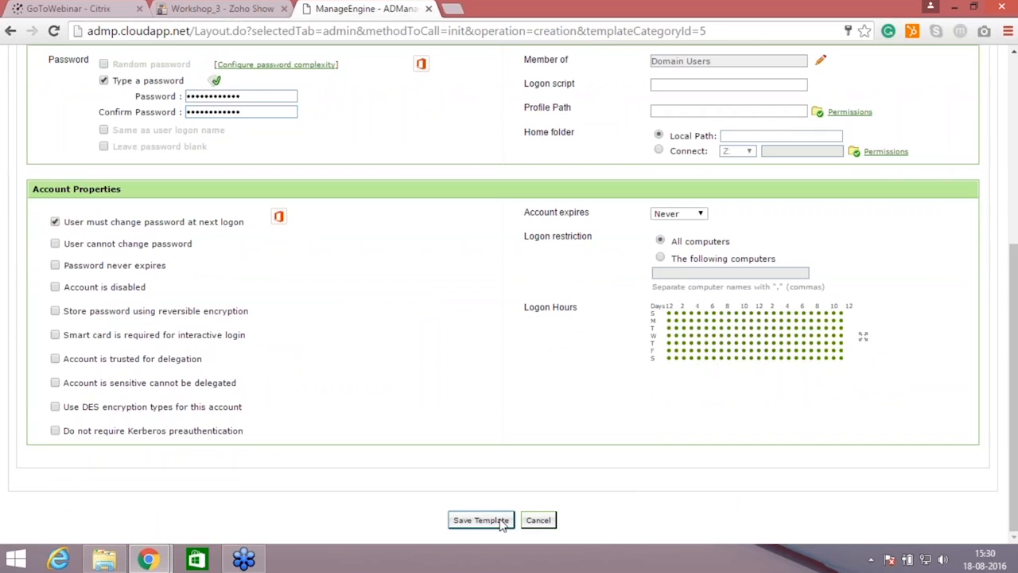
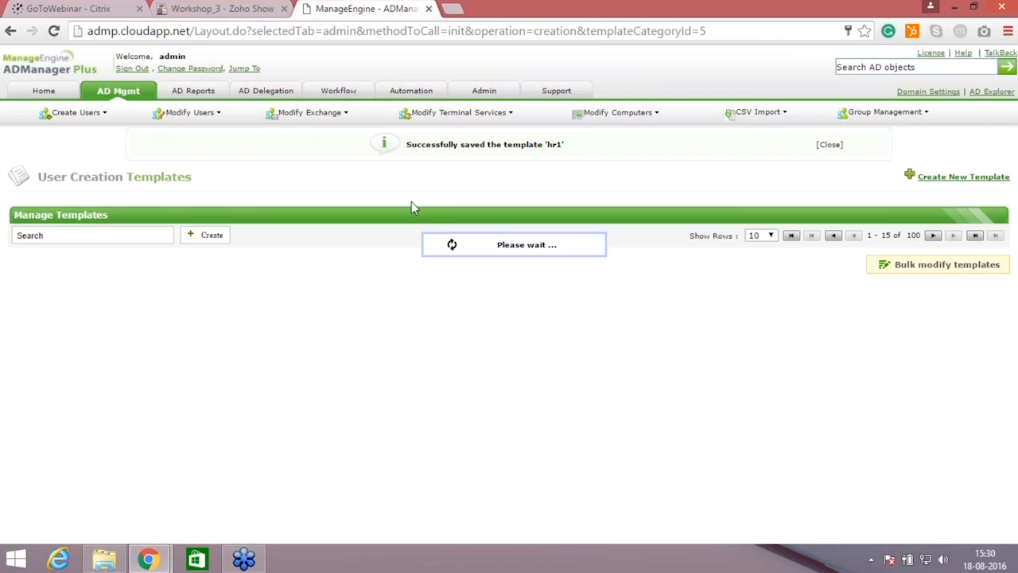
Step: Open the hr workflow requester for modification and clear all user creation templates from its assigned templates
left_click(342, 93)
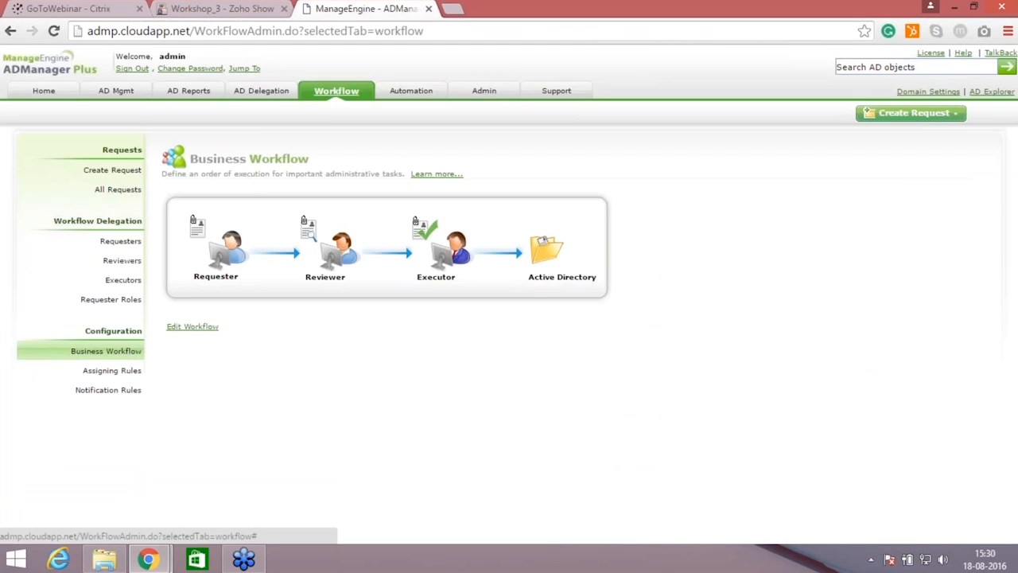
left_click(121, 242)
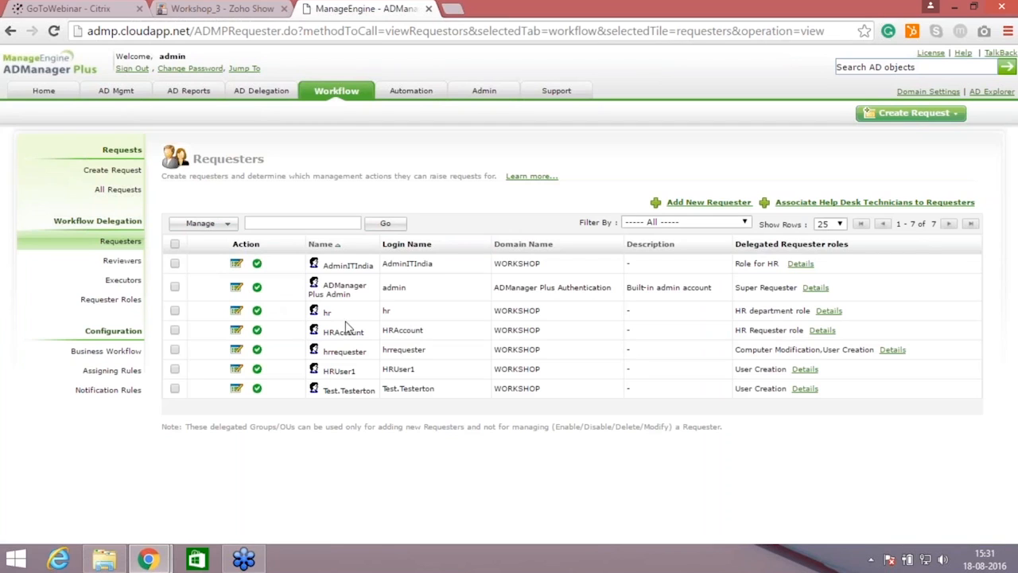
left_click(236, 312)
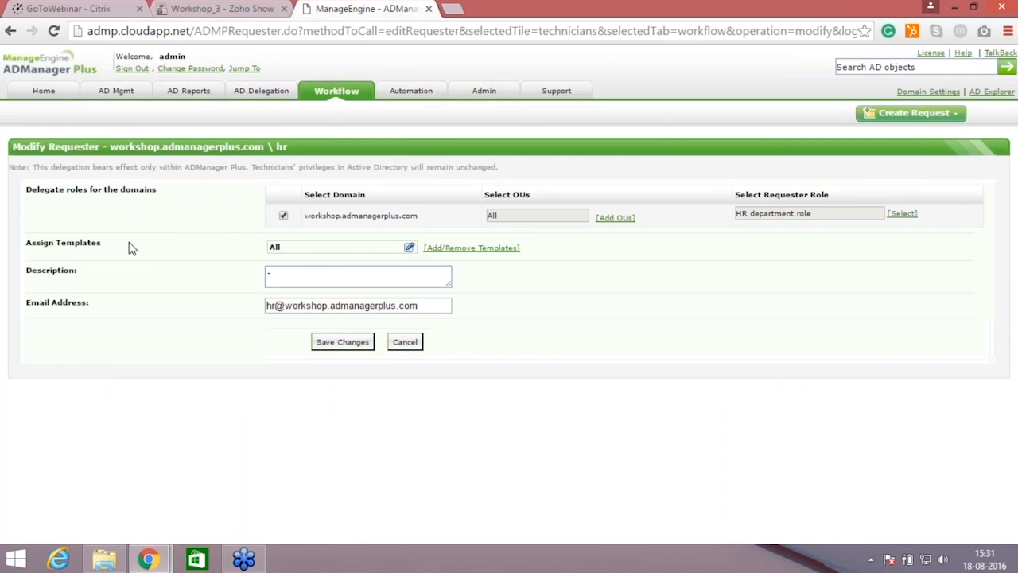
left_click(457, 253)
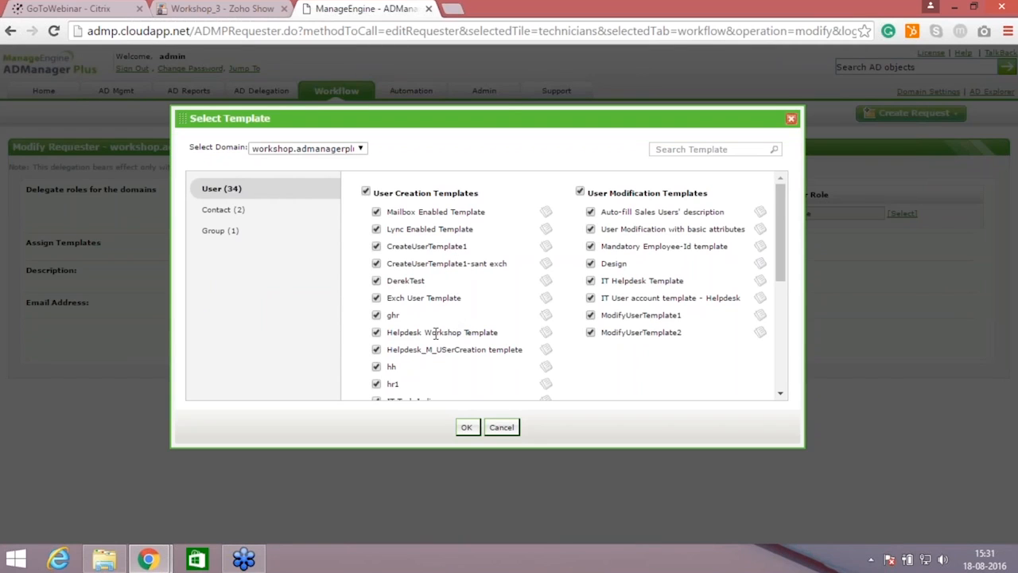
left_click_drag(788, 276, 785, 383)
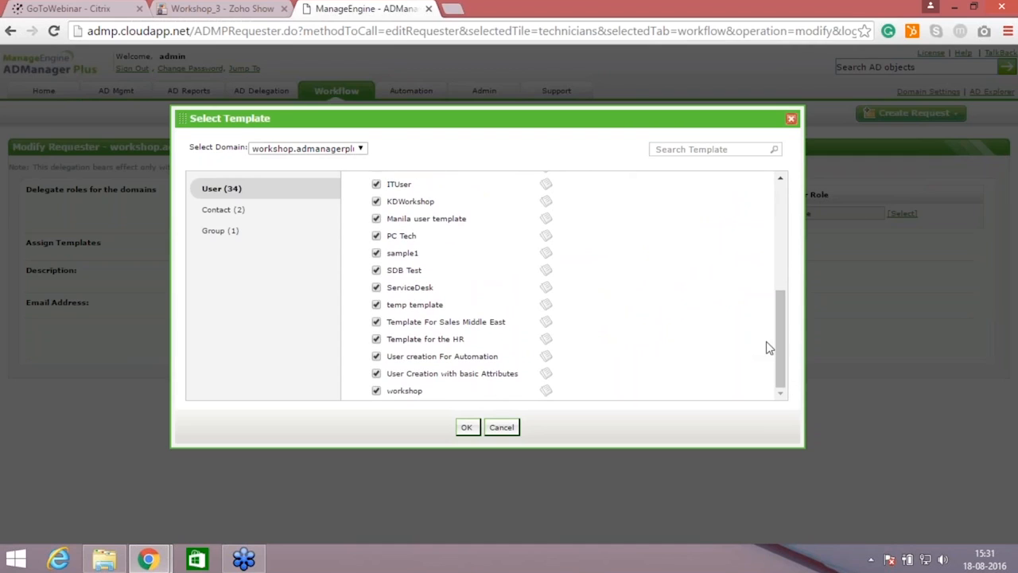
left_click_drag(778, 351, 780, 243)
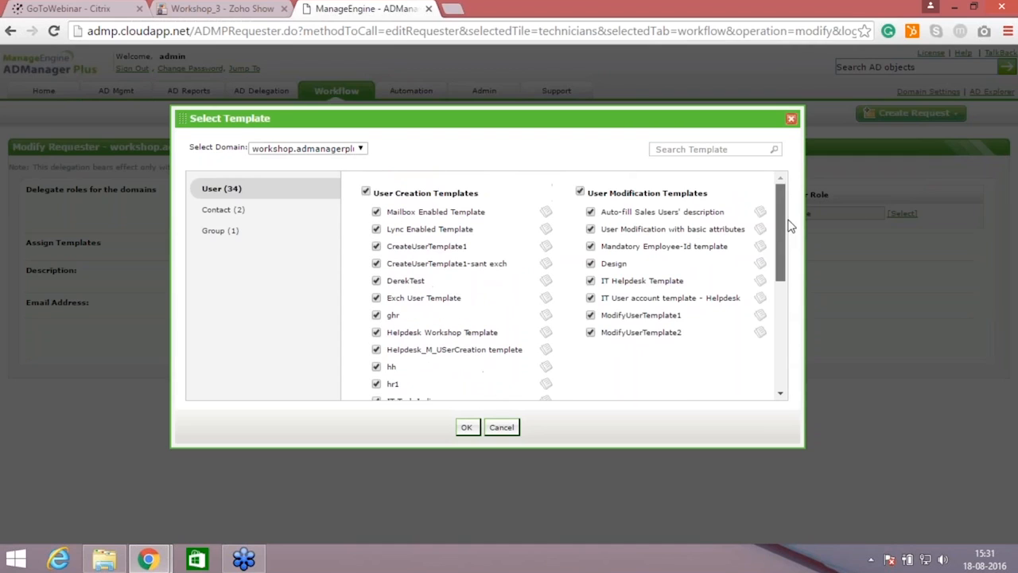
left_click(366, 192)
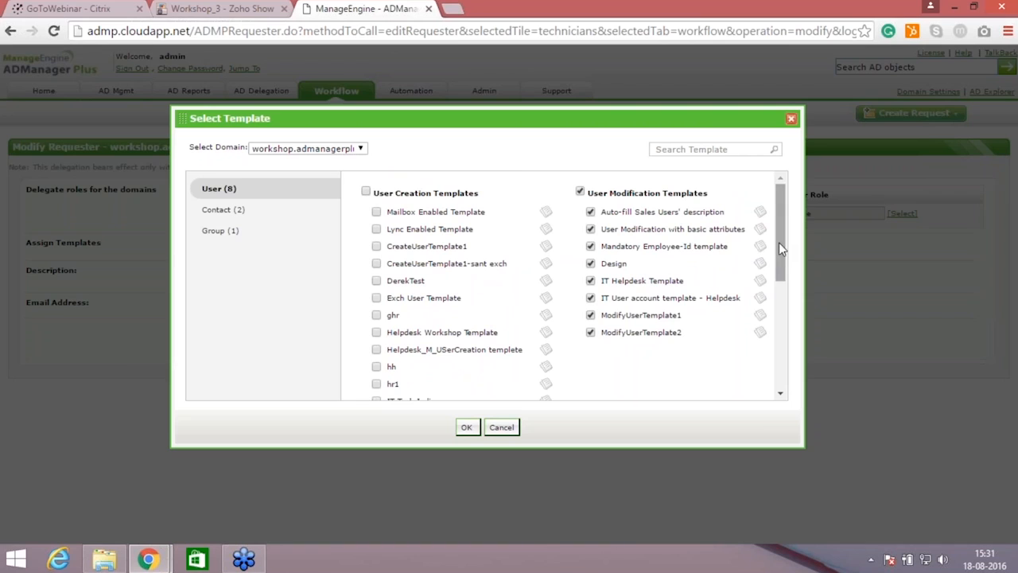
Step: Assign Template for the HR to the requester as the default user creation template and save the changes
left_click_drag(783, 272, 791, 370)
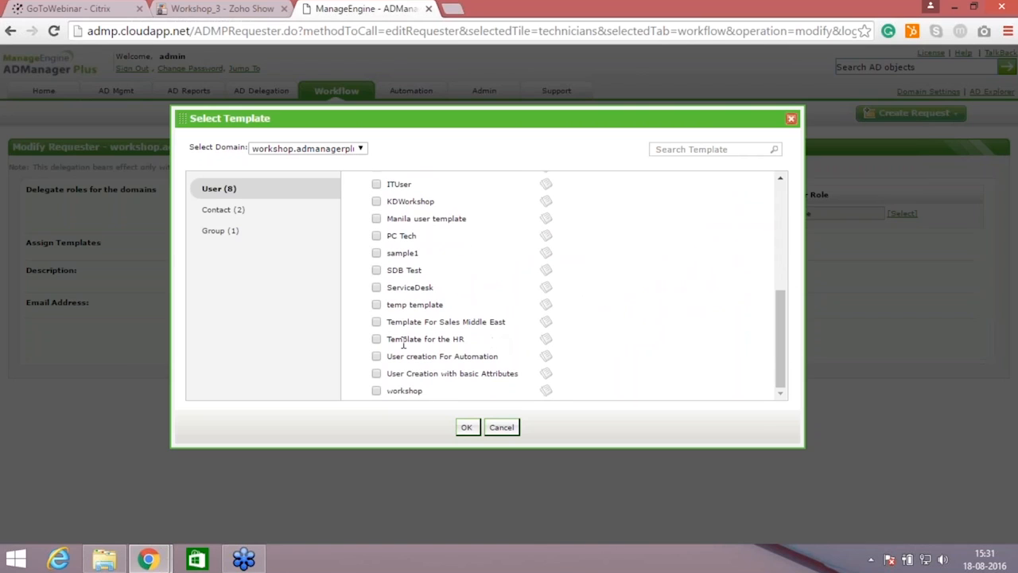
left_click(377, 340)
left_click(546, 341)
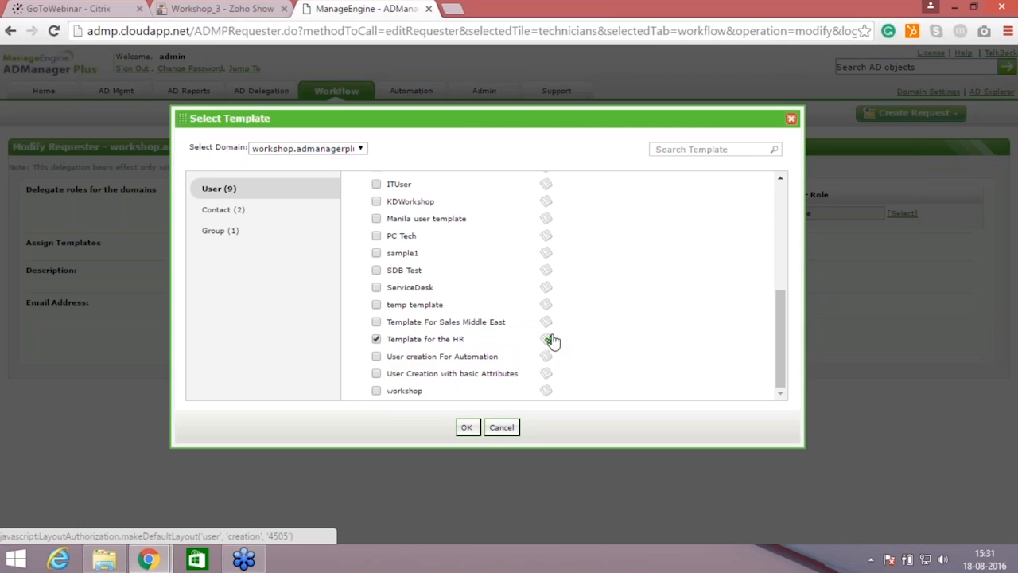
left_click(466, 428)
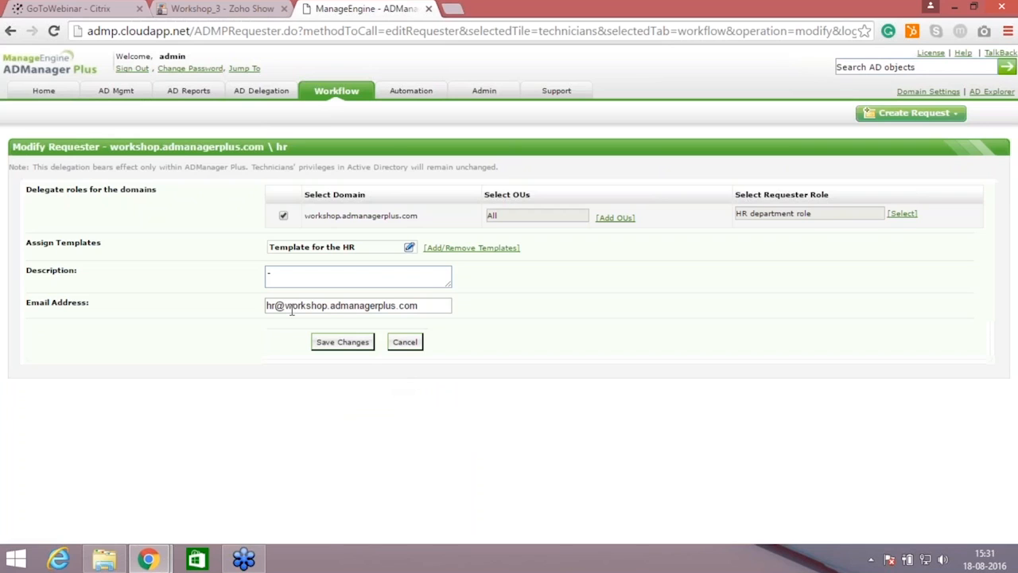
left_click(347, 346)
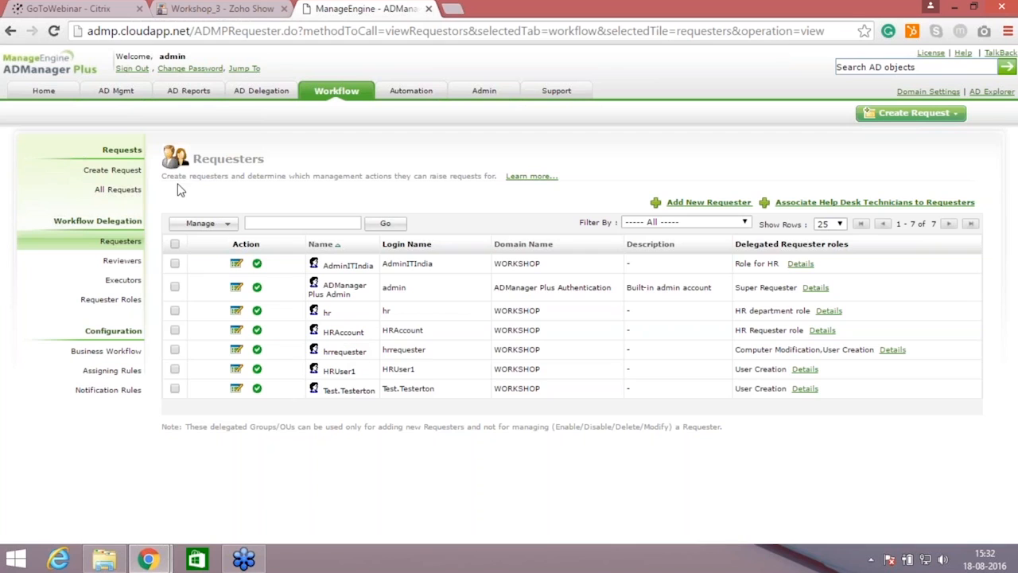
Step: Sign out and sign in to the WORKSHOP domain as hr with the account password
left_click(132, 68)
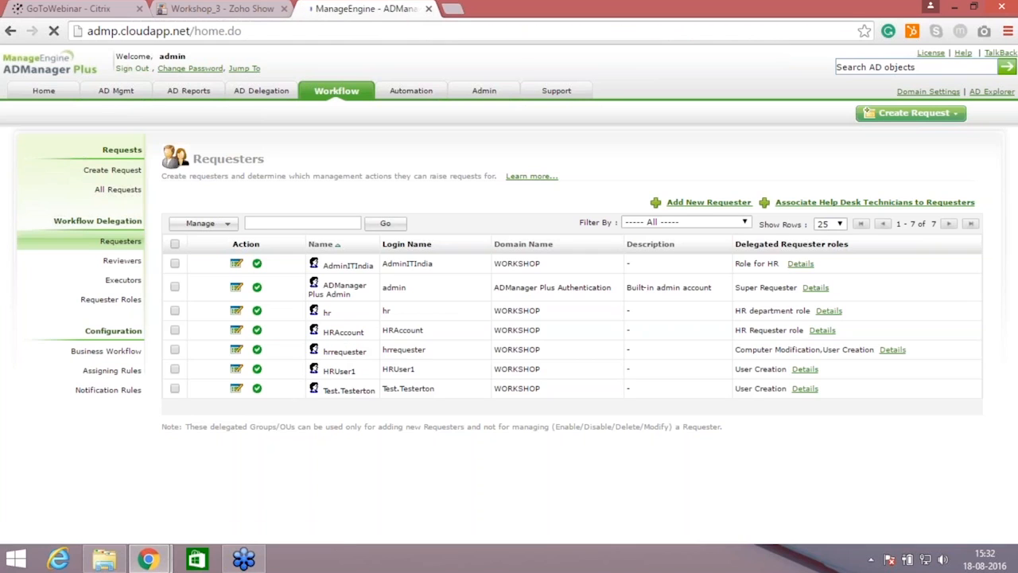
left_click_drag(511, 166, 400, 168)
type("hr")
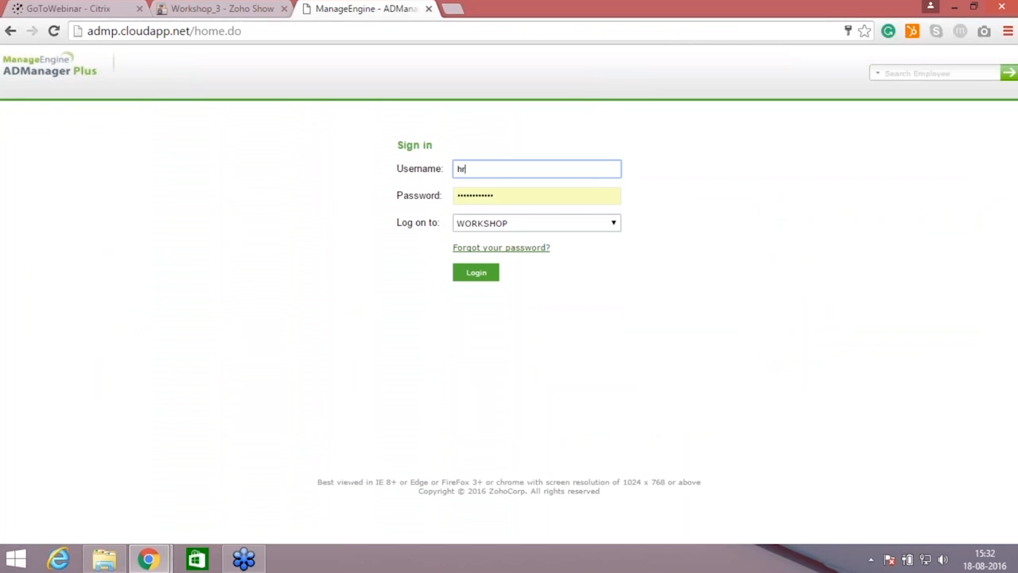
left_click(518, 198)
key("BackSpace")
key("BackSpace")
key("BackSpace")
key("BackSpace")
key("BackSpace")
key("BackSpace")
key("BackSpace")
key("BackSpace")
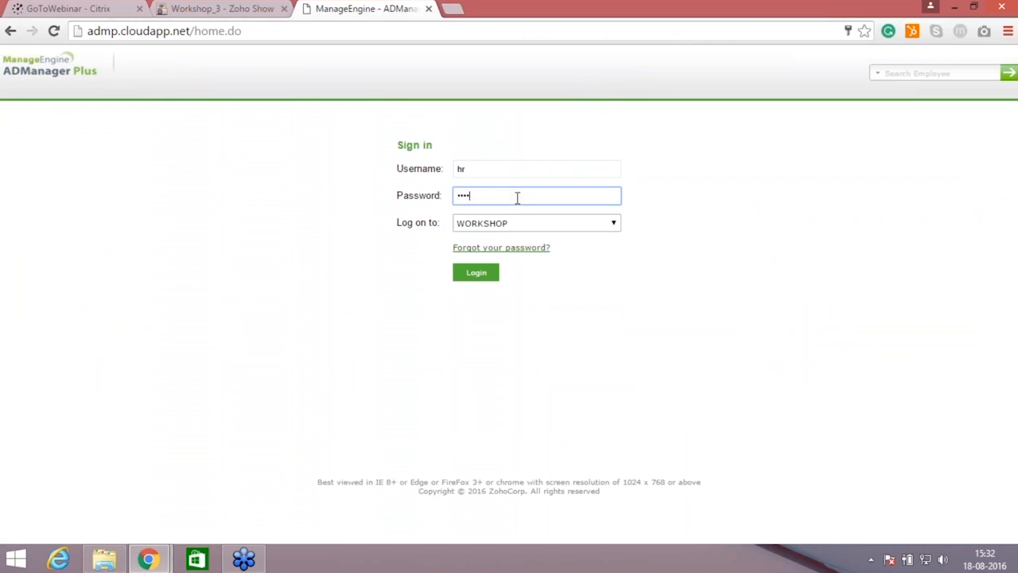
key("BackSpace")
key("BackSpace")
key("BackSpace")
key("BackSpace")
type("••")
key("Return")
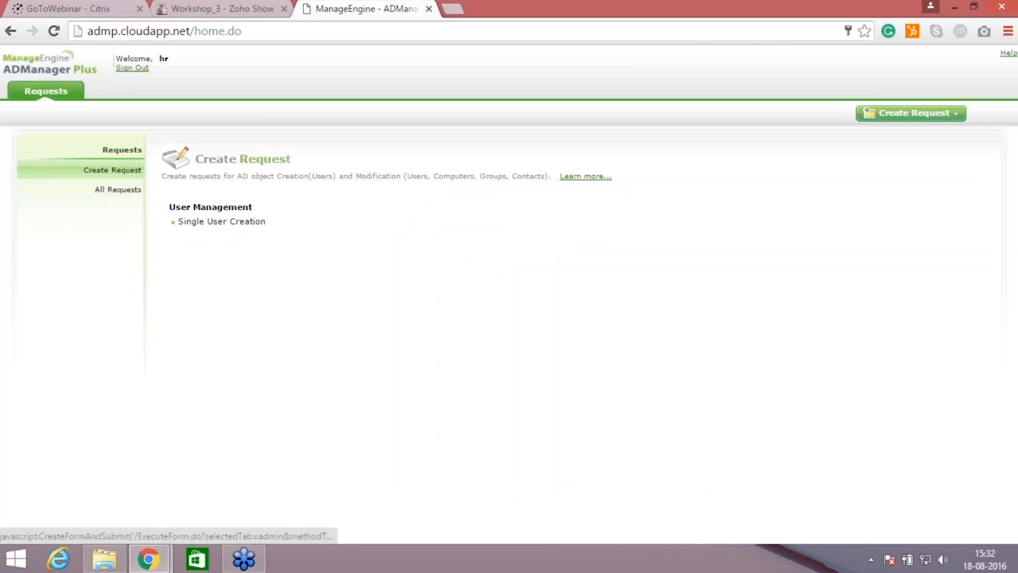
Step: Start a single user creation request with Normal priority and the subject "create user"
left_click(243, 232)
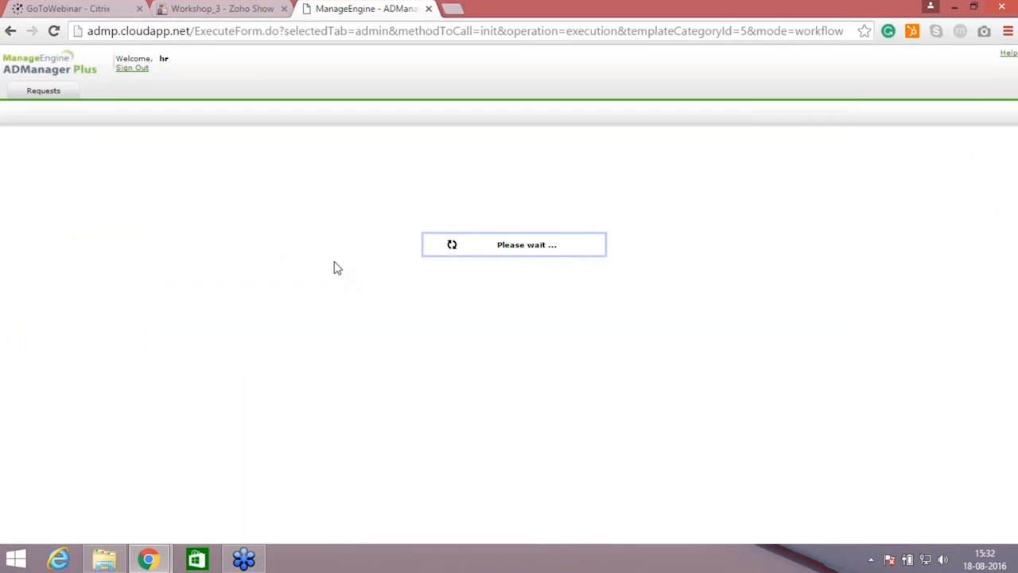
left_click(287, 377)
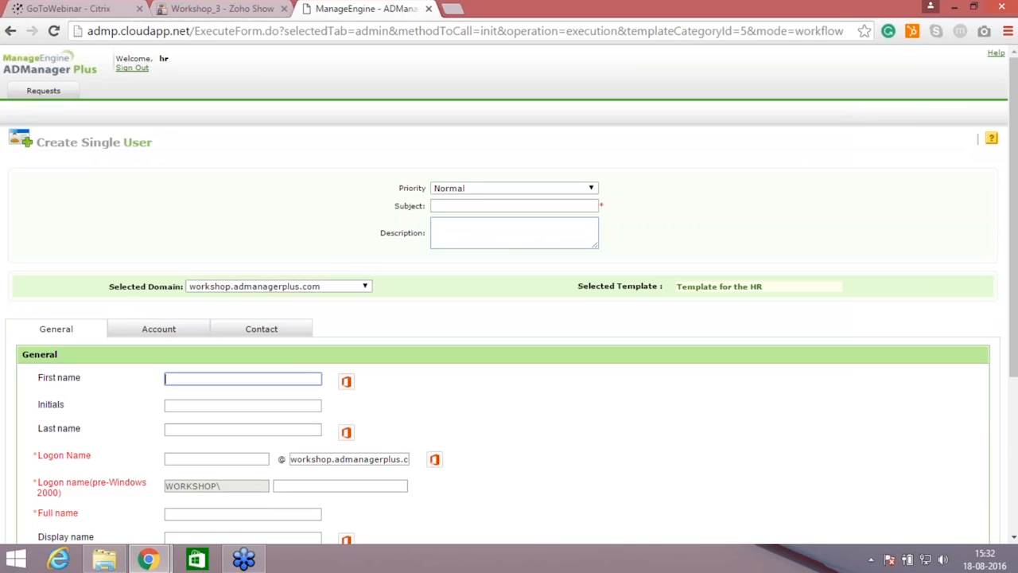
left_click(558, 199)
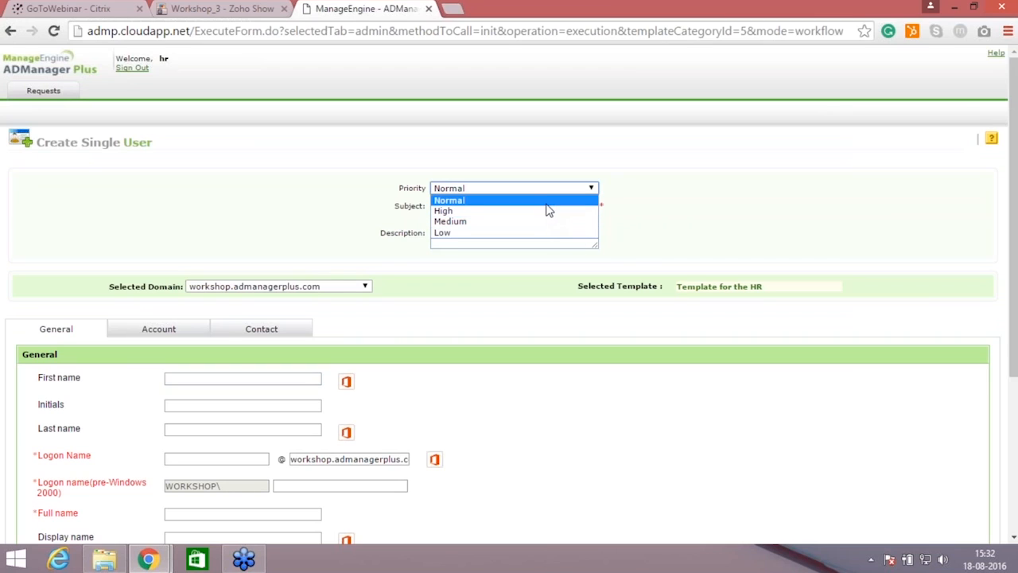
left_click(547, 201)
left_click(547, 206)
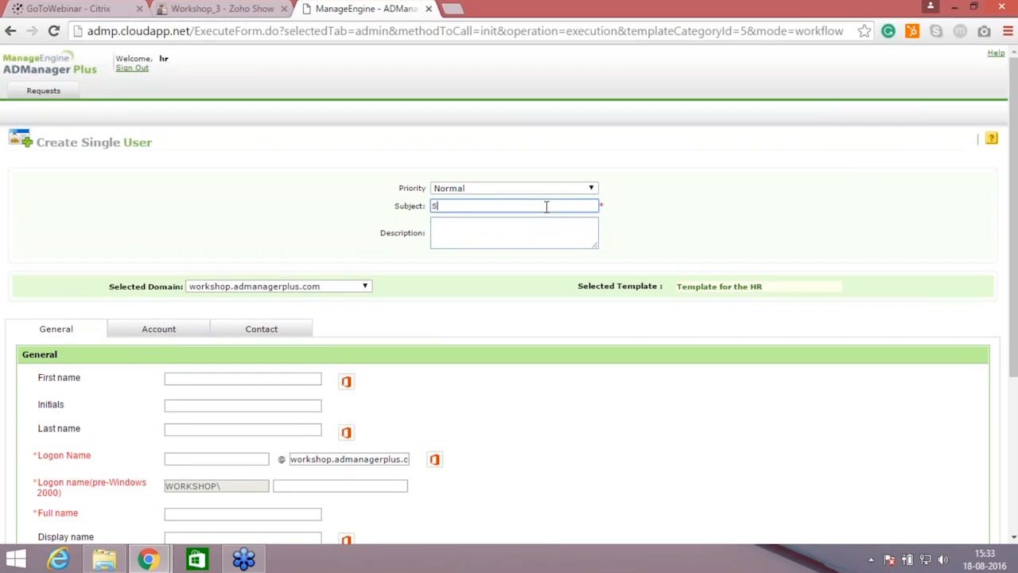
type("create user")
Step: Enter the new user's first name and last name in the request's general details
left_click(177, 379)
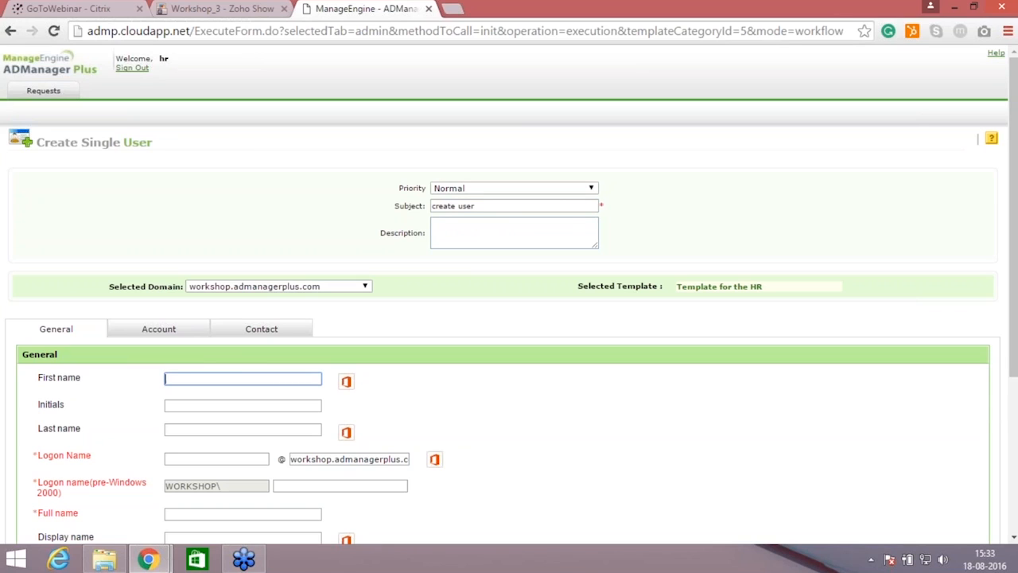
type("Stuti")
left_click(218, 430)
type("M")
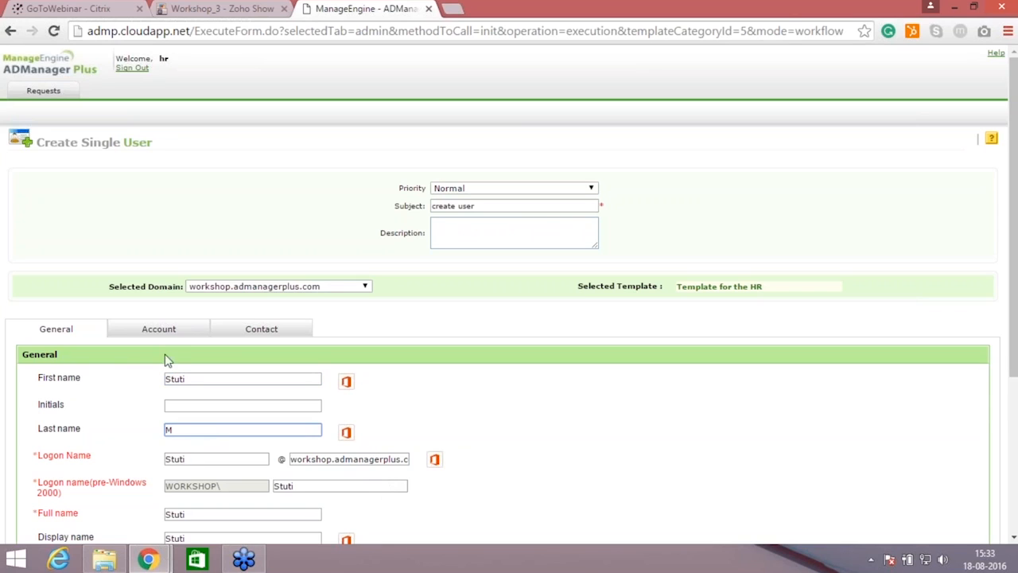
key("Tab")
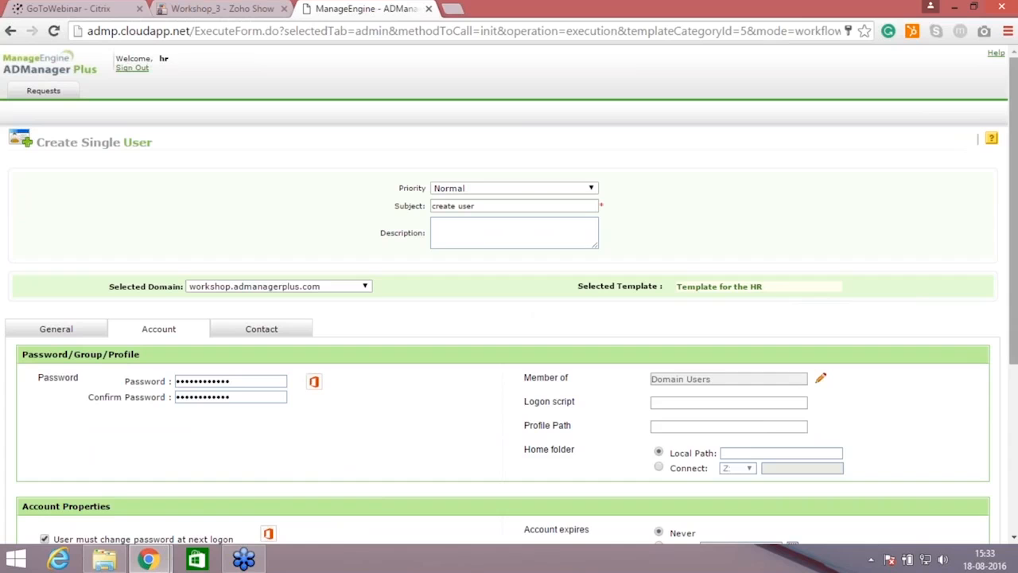
Step: Check the request's account properties and general details, then submit the user creation request
left_click_drag(1013, 211, 1013, 373)
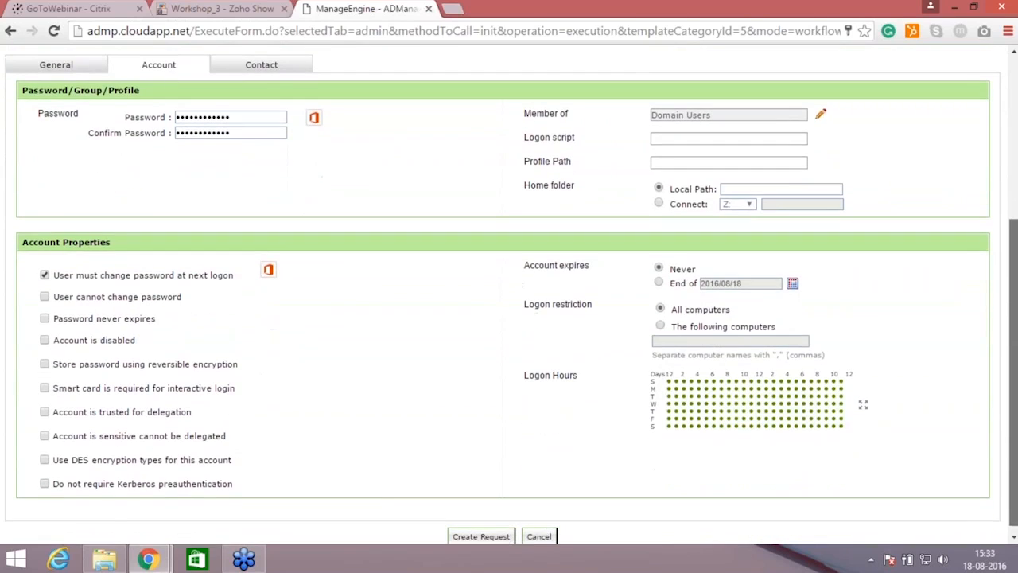
scroll(437, 227, "up", 2)
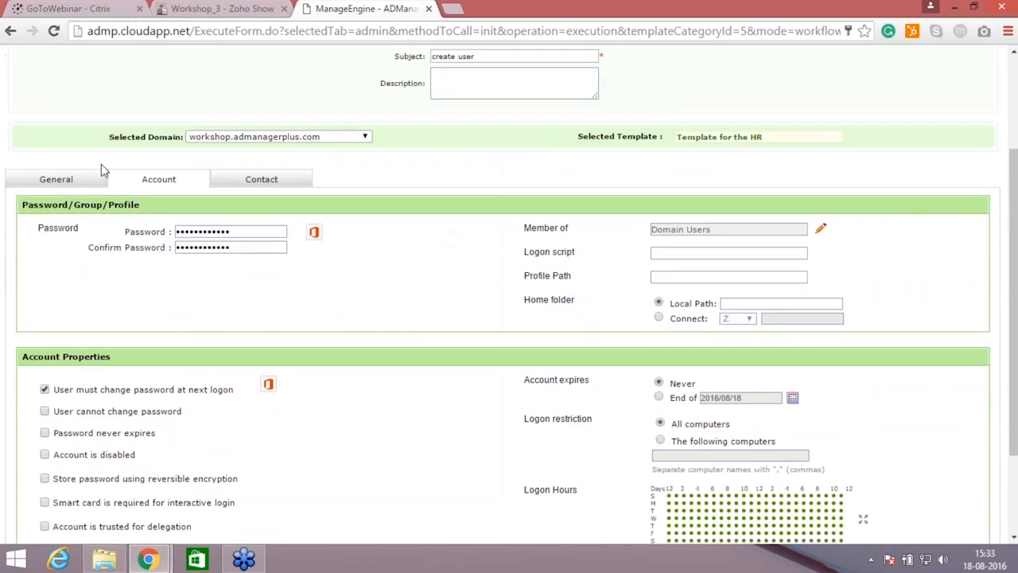
left_click(56, 179)
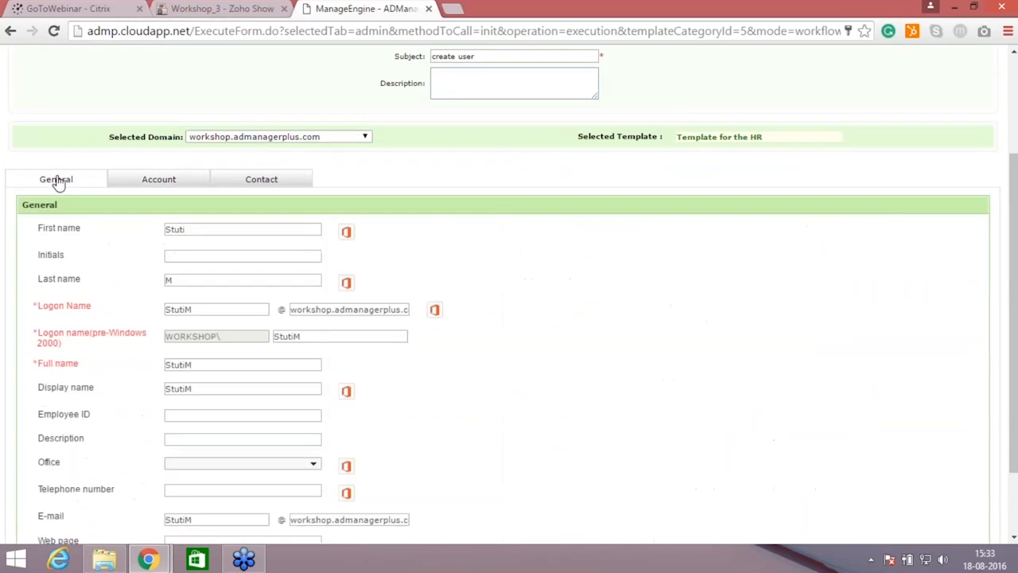
scroll(841, 360, "down", 2)
scroll(584, 434, "up", 2)
scroll(875, 421, "down", 2)
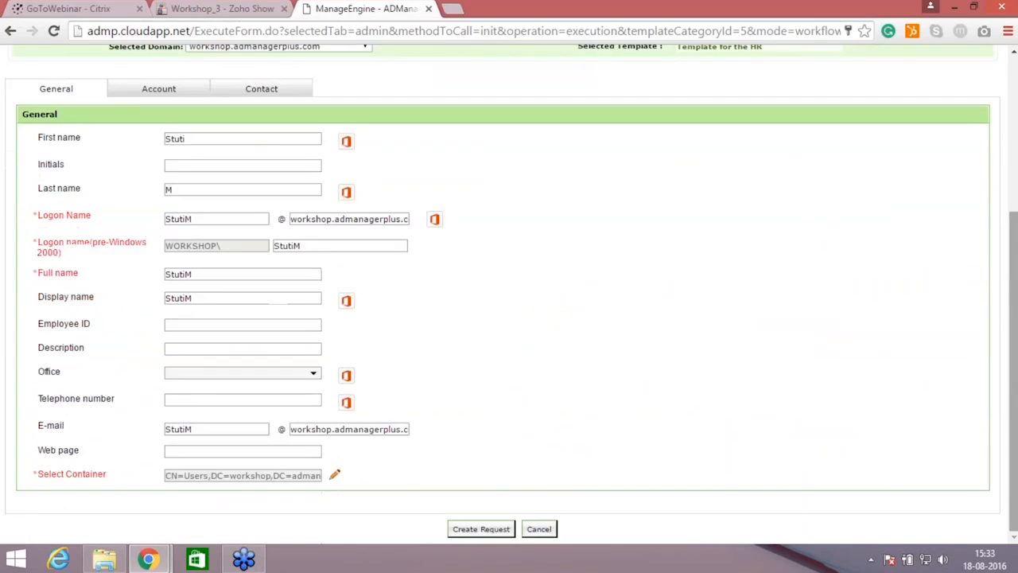
left_click(482, 529)
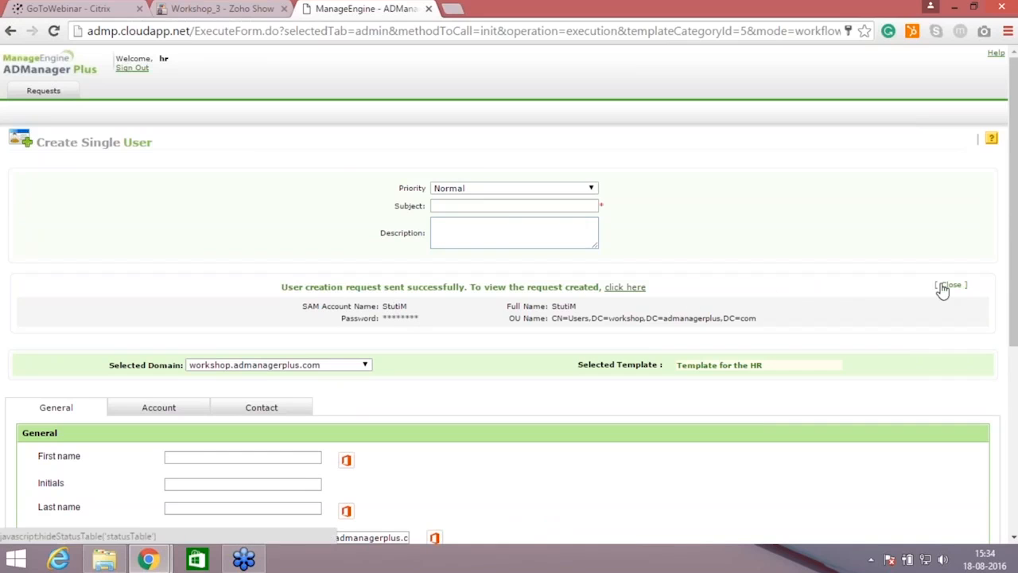
Step: Sign out and sign back in as admin with the account password, using ADManager Plus Authentication
left_click(132, 68)
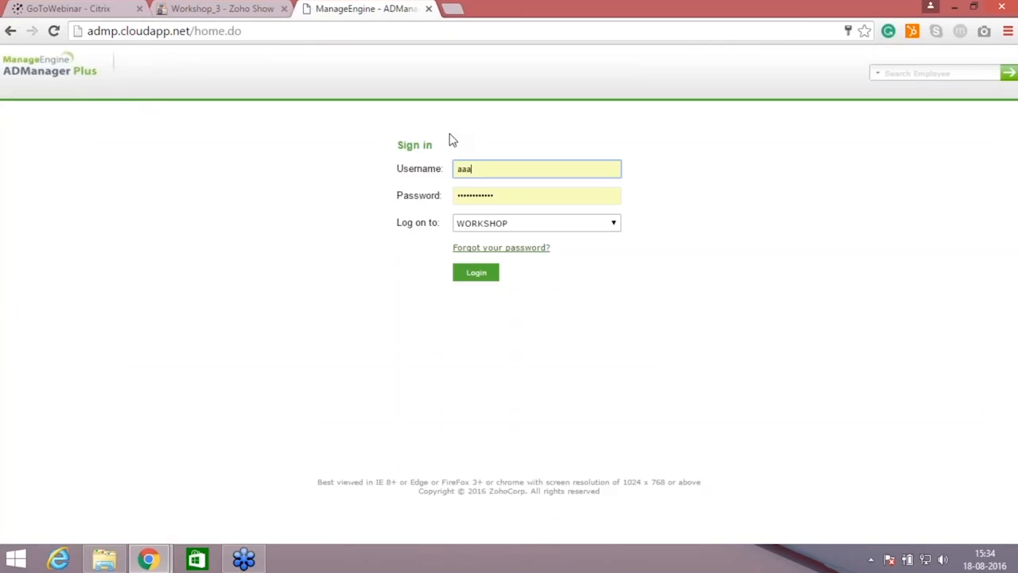
key("BackSpace")
key("BackSpace")
type("dmin")
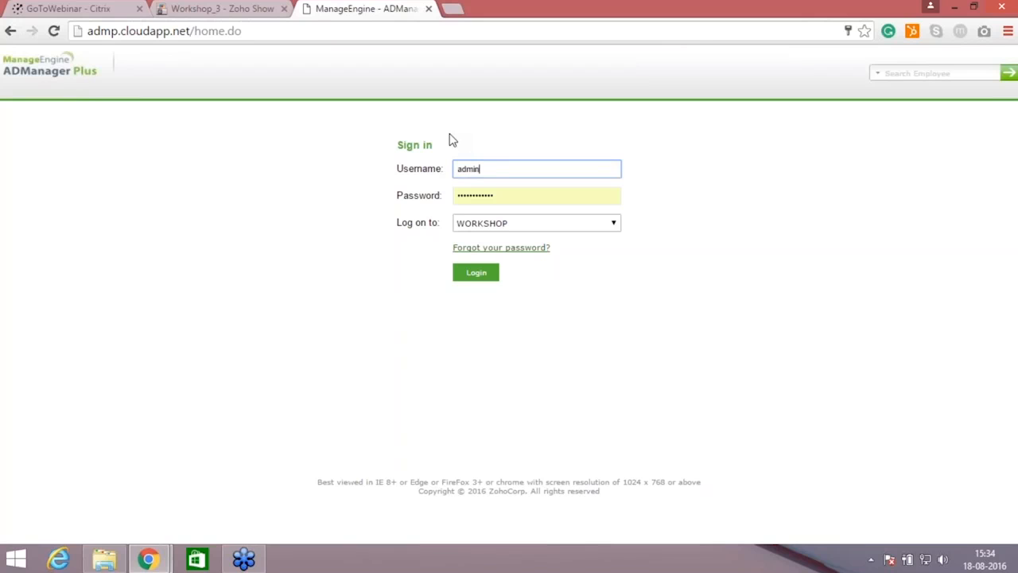
key("Tab")
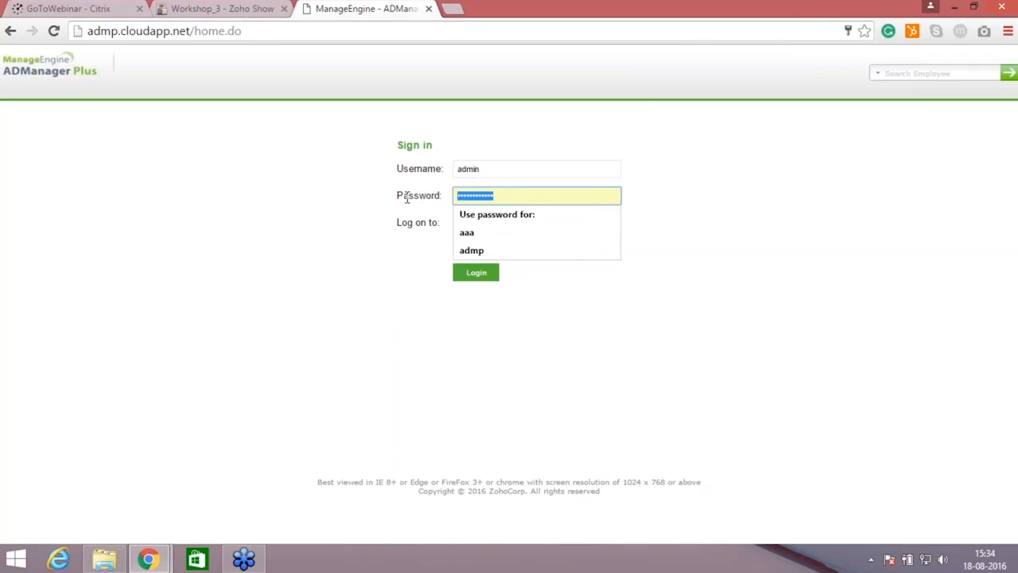
type("a")
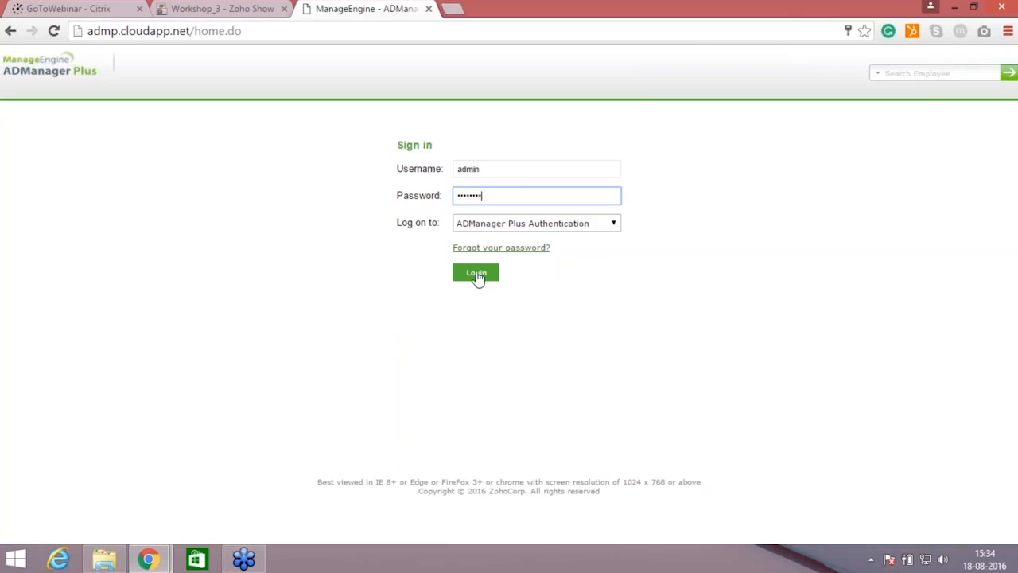
left_click(493, 275)
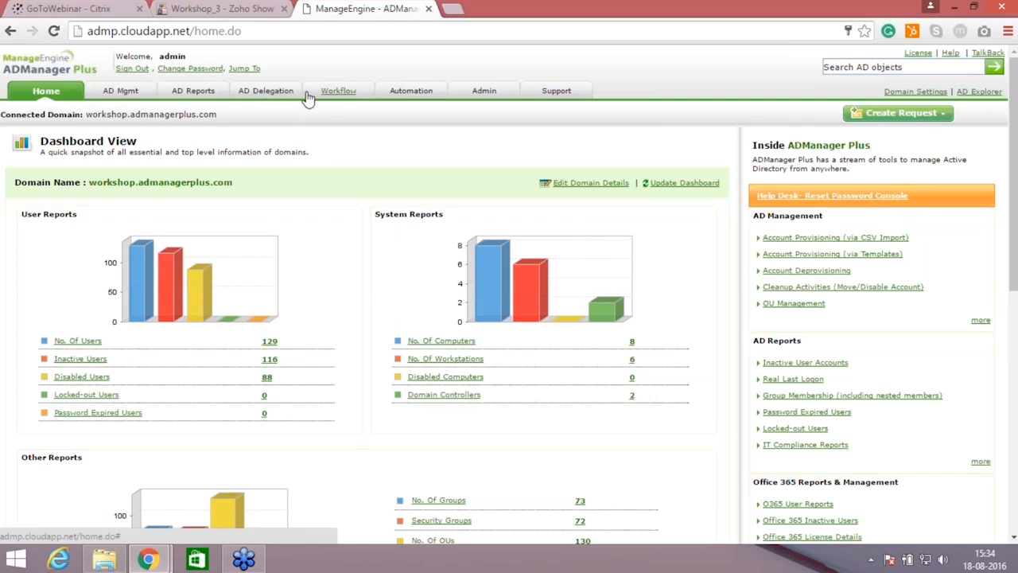
Step: Open the hr requester's "create user" request from the list of all workflow requests to examine its details
left_click(350, 96)
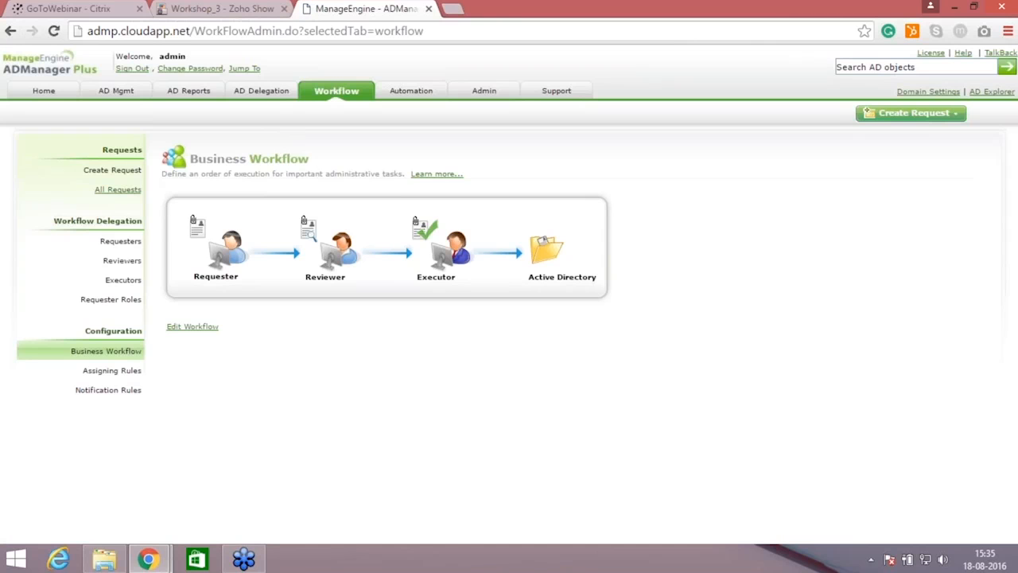
left_click(117, 190)
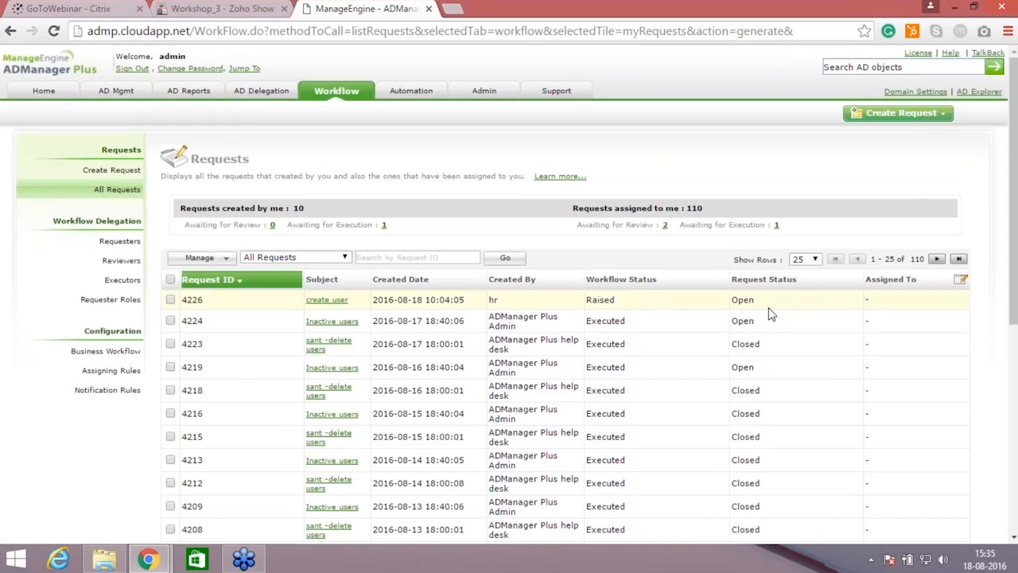
left_click(314, 306)
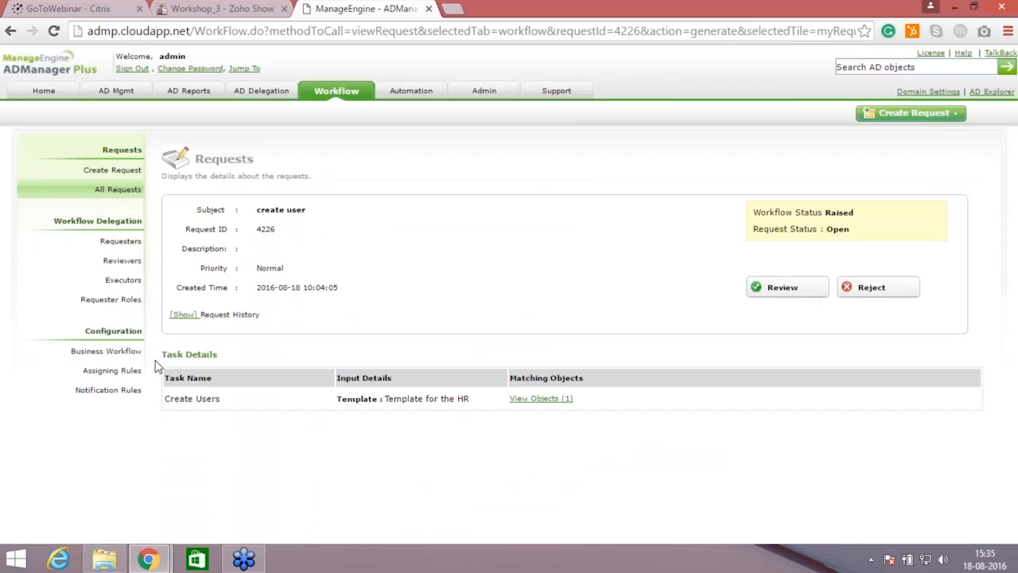
Step: Open the request's matching user object and change its selected template to Mailbox Enabled Template
left_click(547, 400)
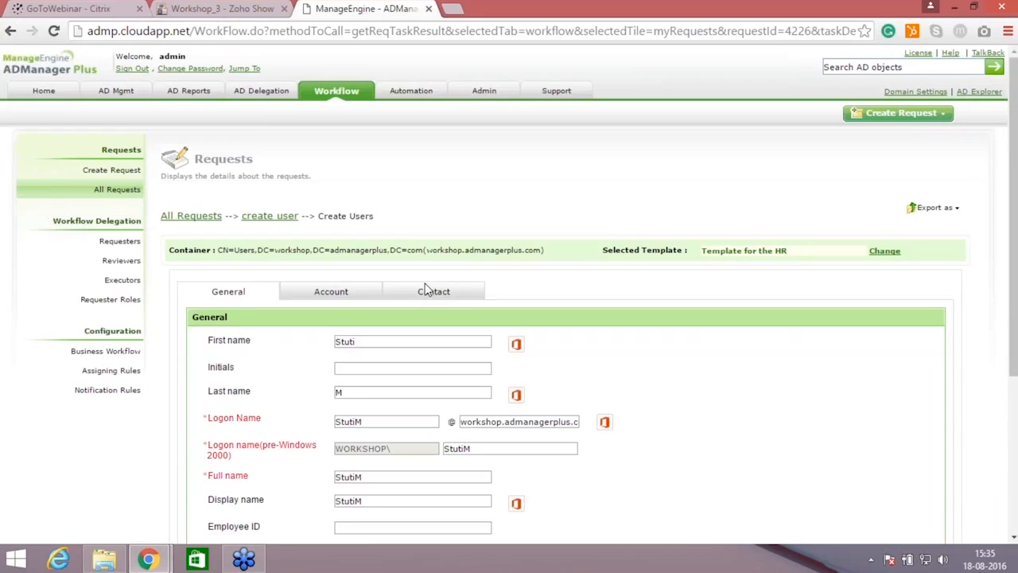
scroll(508, 294, "down", 1)
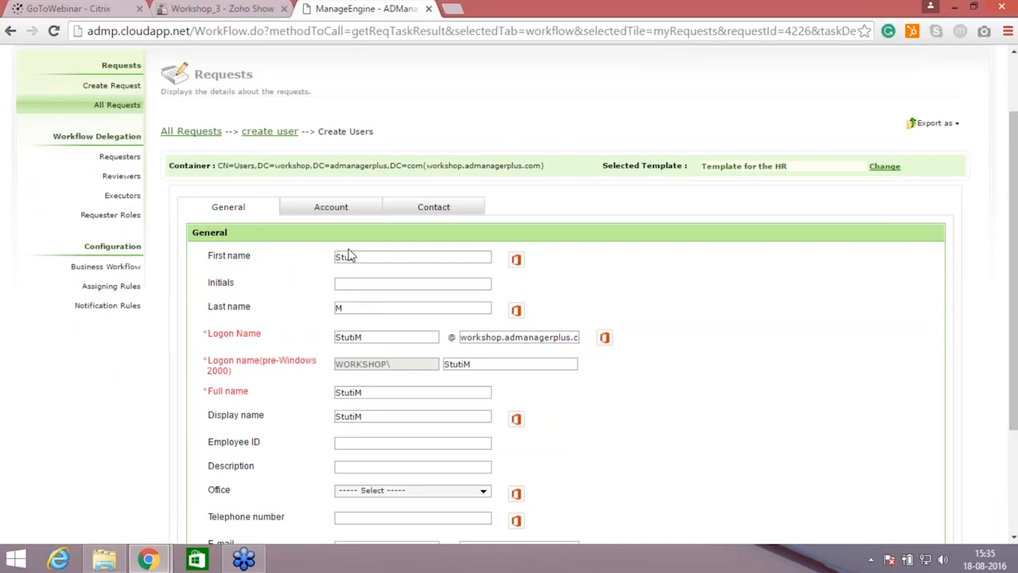
left_click(332, 202)
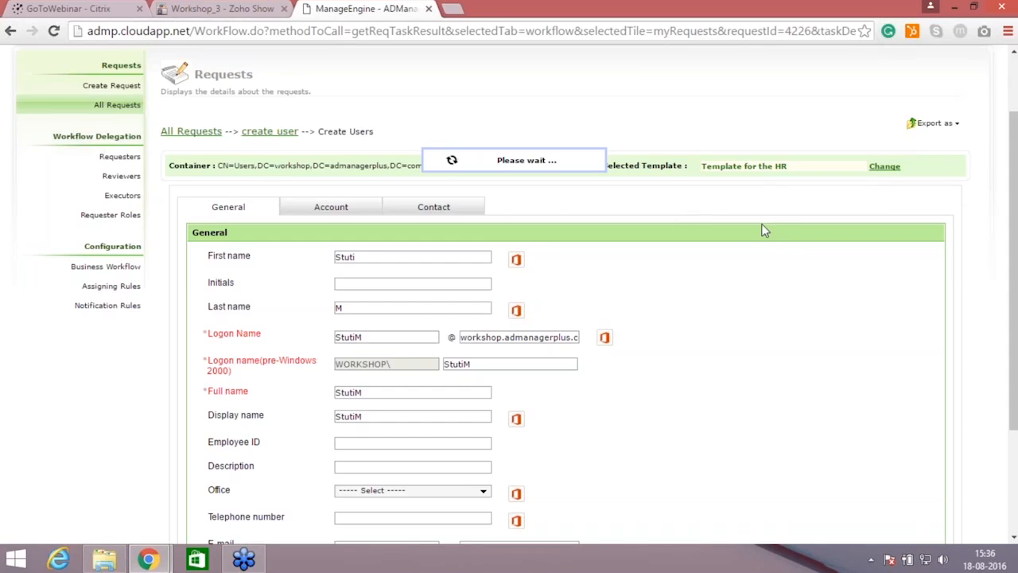
left_click(458, 256)
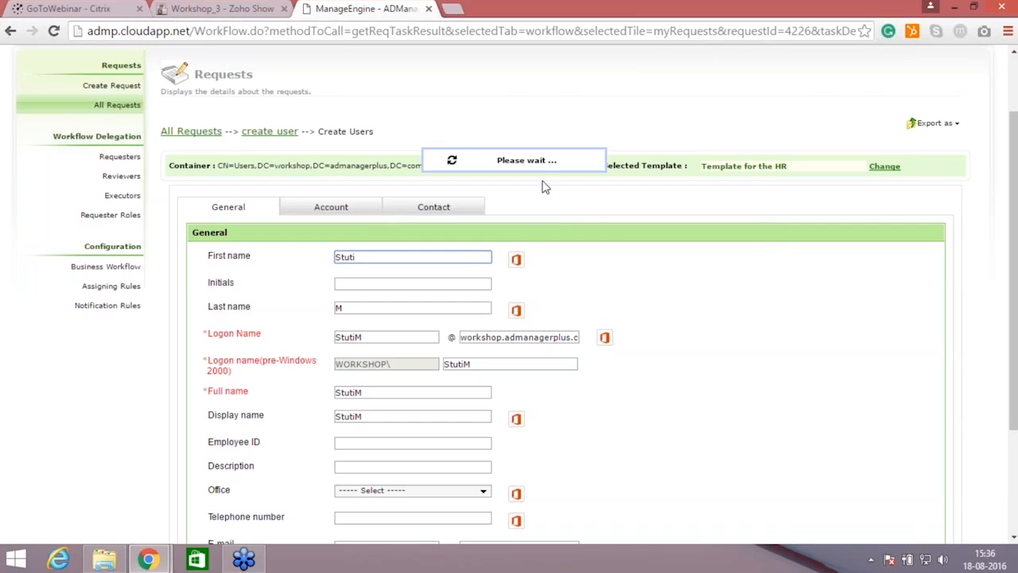
left_click(885, 168)
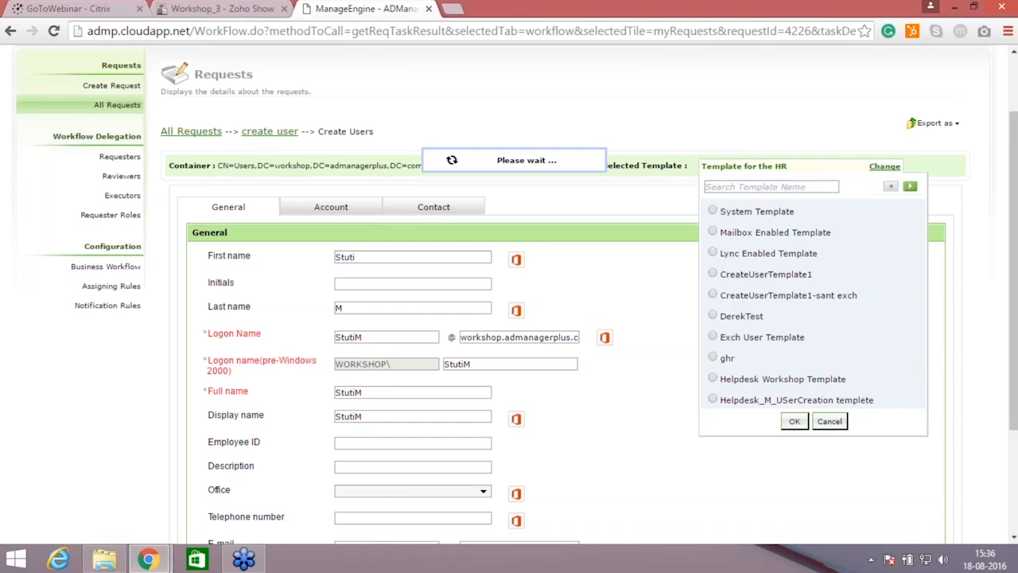
left_click(713, 232)
left_click(791, 424)
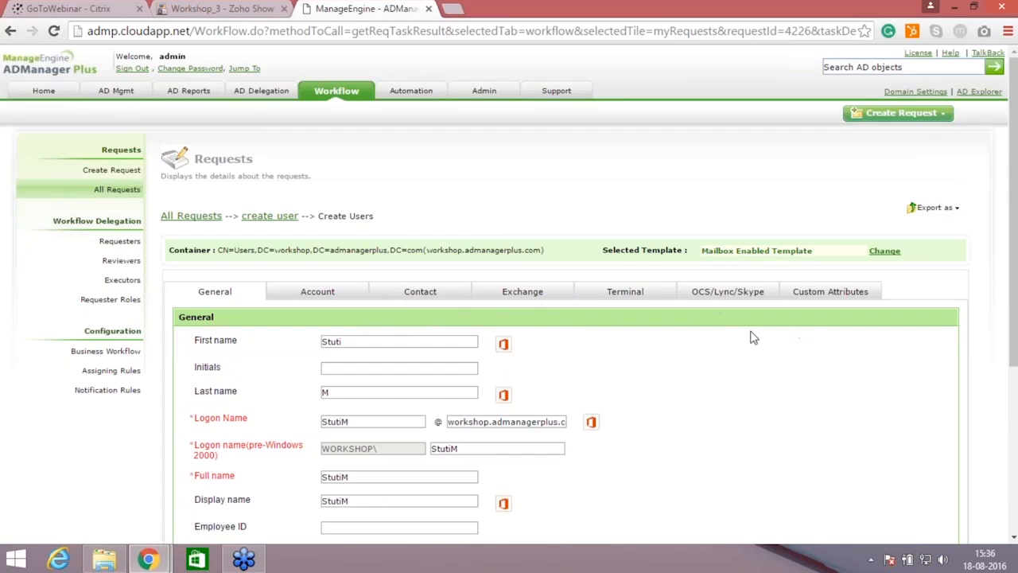
Step: Fill in the home phone number in the user's contact details and try to save the request
scroll(875, 350, "down", 1)
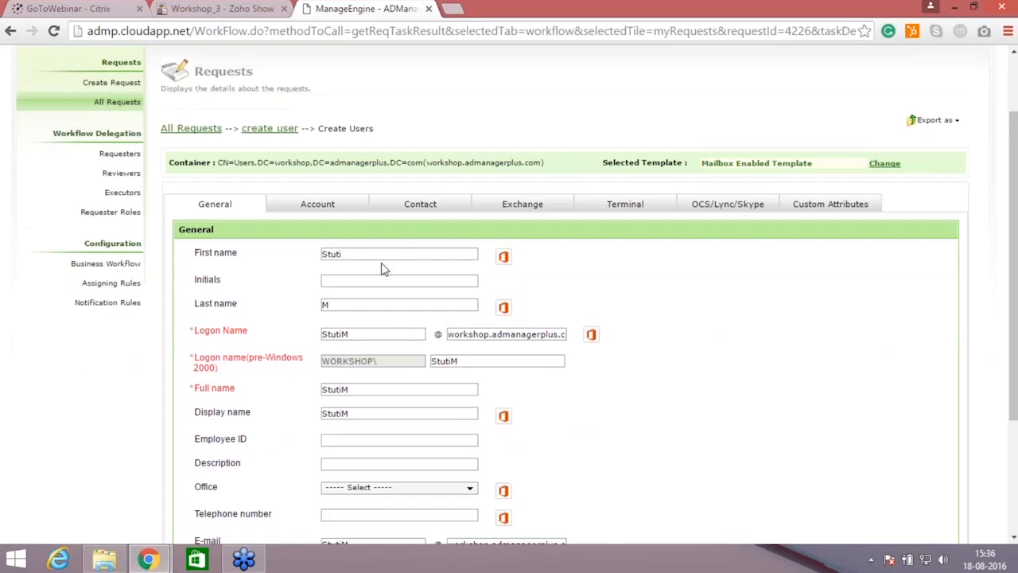
left_click(422, 212)
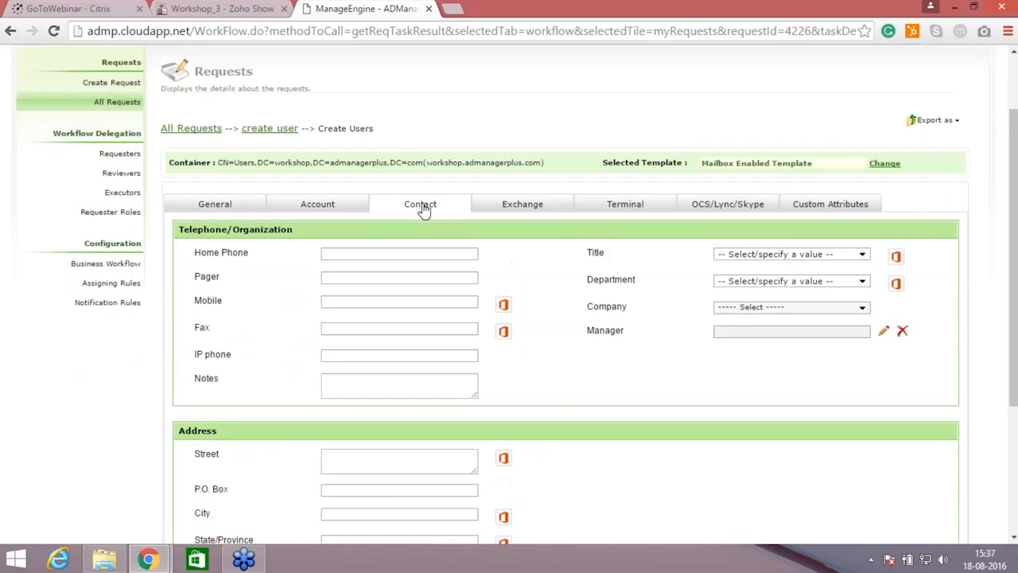
left_click(405, 254)
type("678")
left_click_drag(1013, 262, 1013, 388)
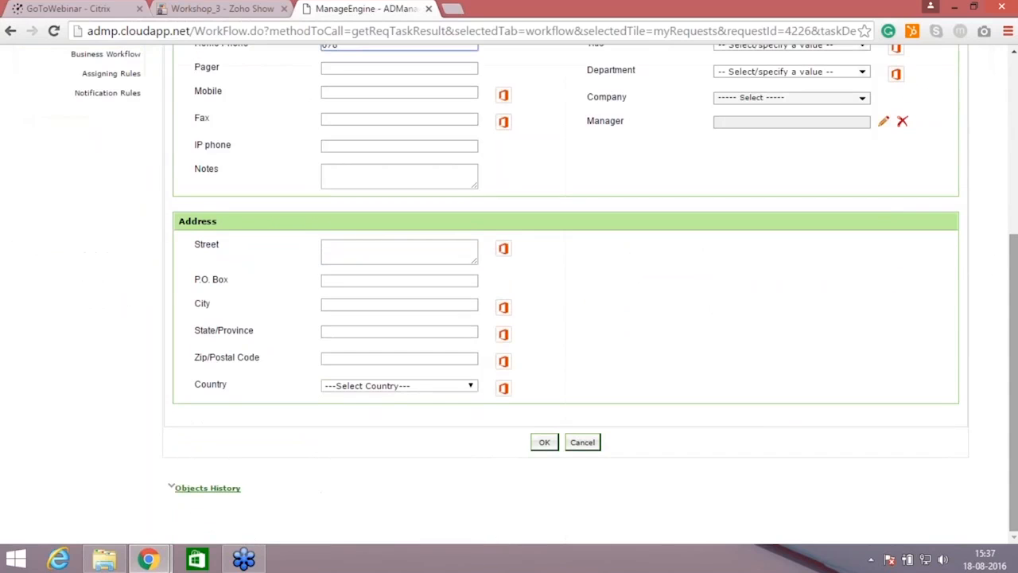
left_click(545, 442)
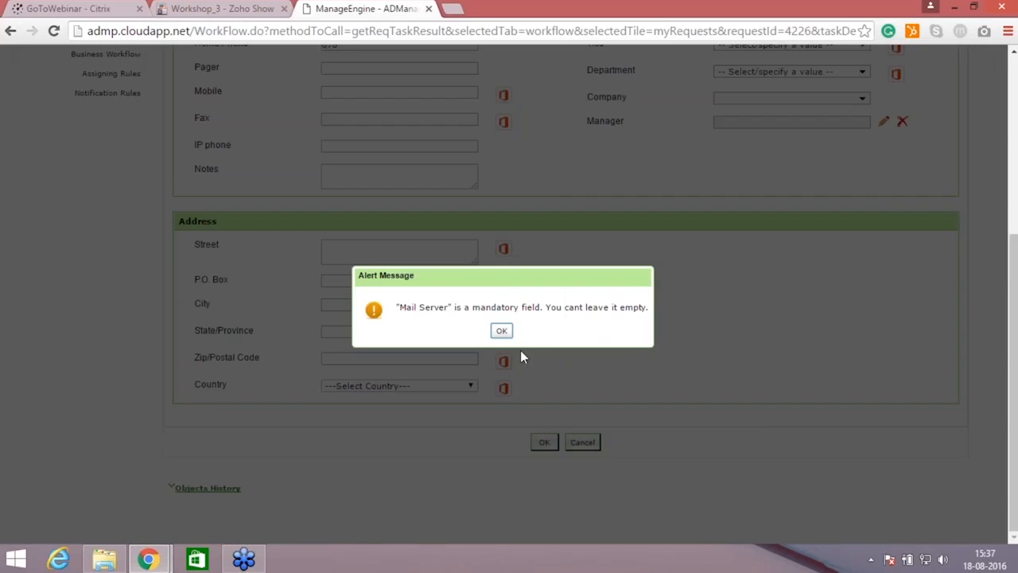
left_click(502, 332)
Step: Set the user's Exchange option to No Mail and save the modified user details
scroll(534, 182, "up", 2)
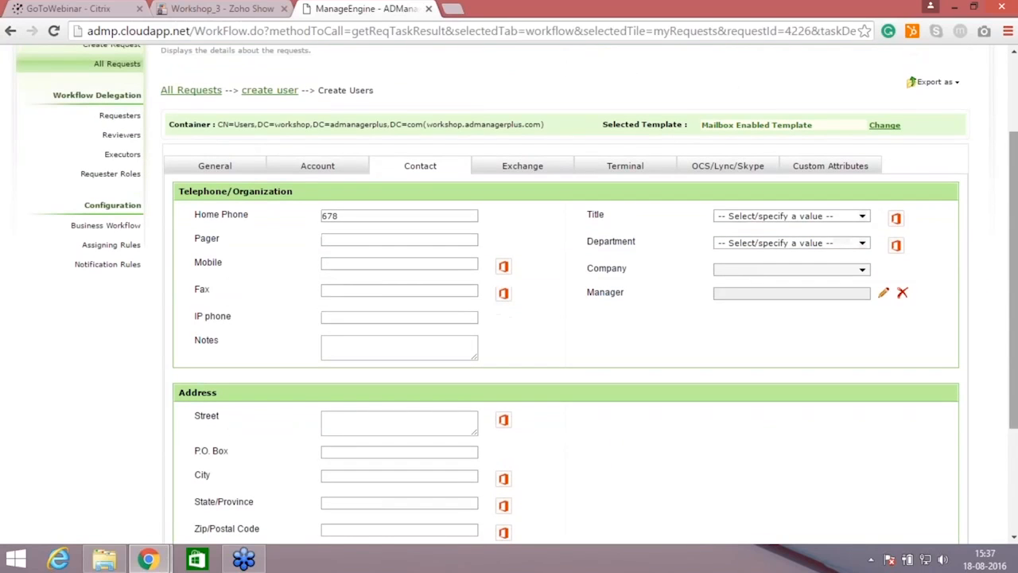
left_click(538, 173)
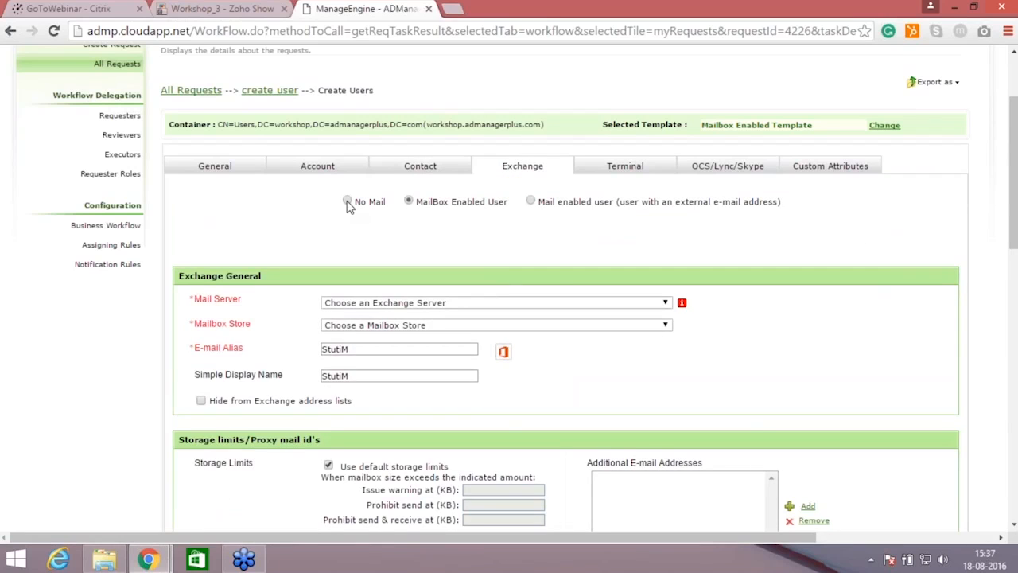
left_click(347, 202)
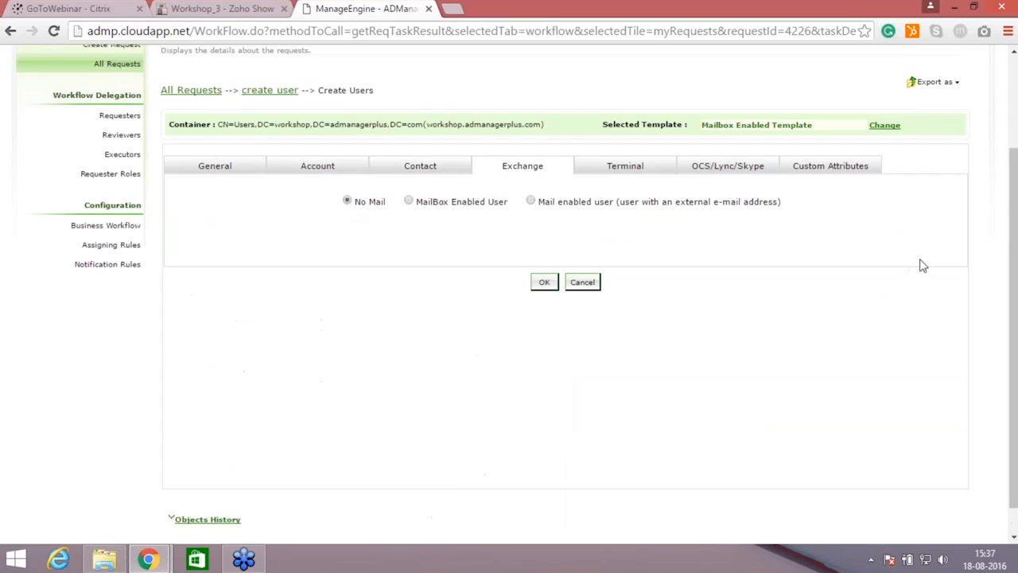
left_click(545, 282)
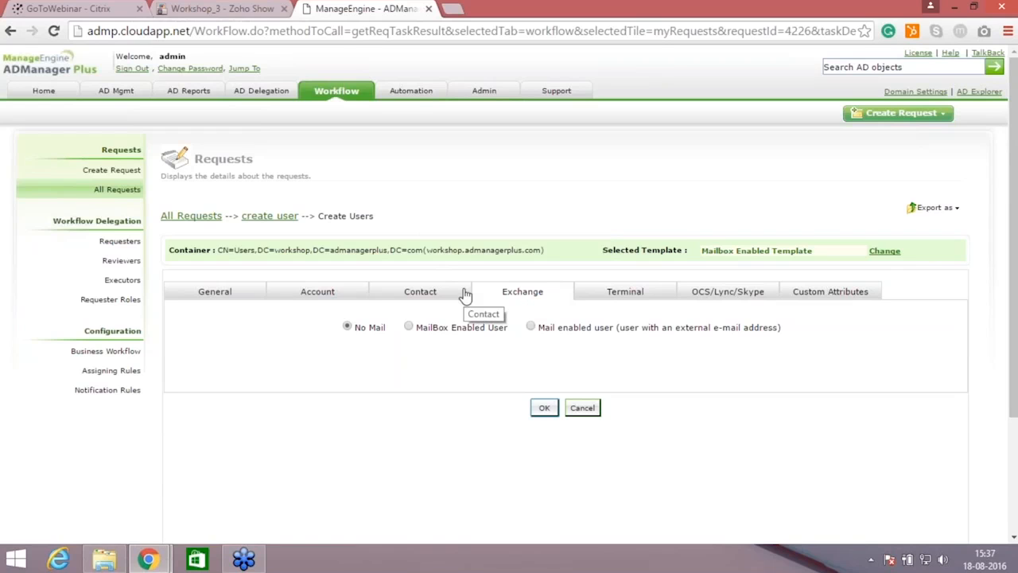
Step: Return to the "create user" request, mark it as reviewed and execute it, leaving both comments empty
left_click(271, 217)
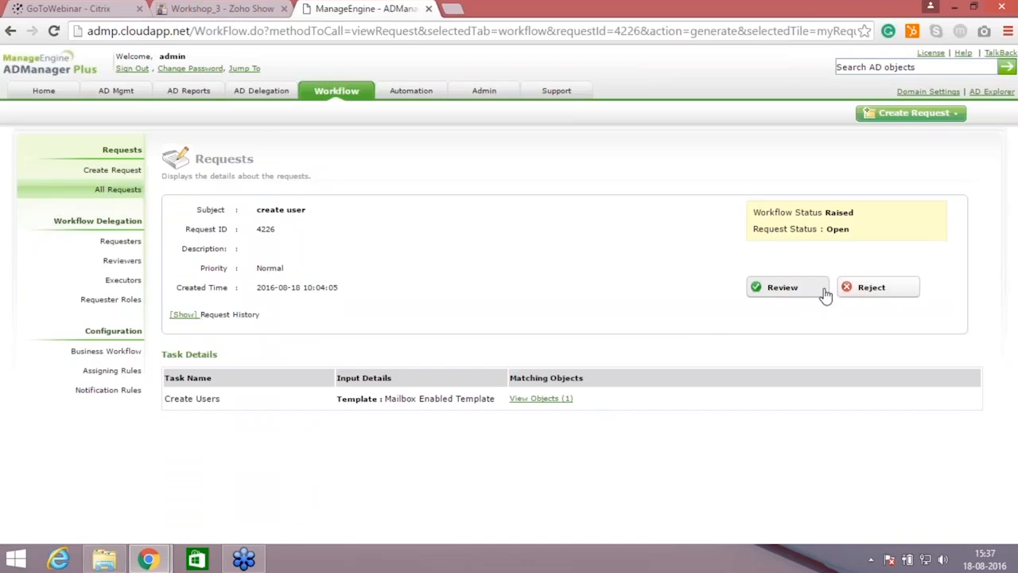
left_click(793, 293)
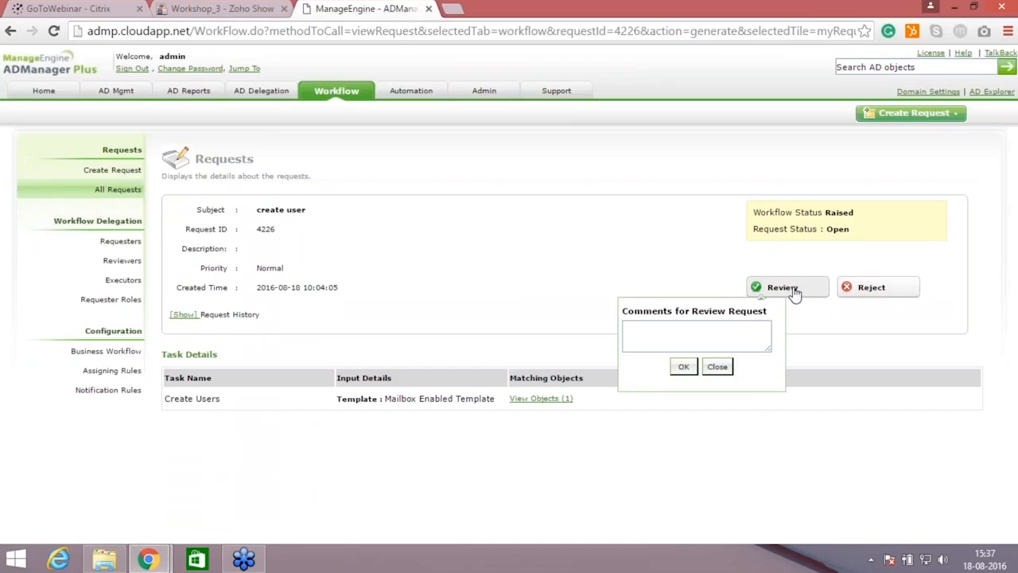
left_click(688, 334)
left_click(681, 367)
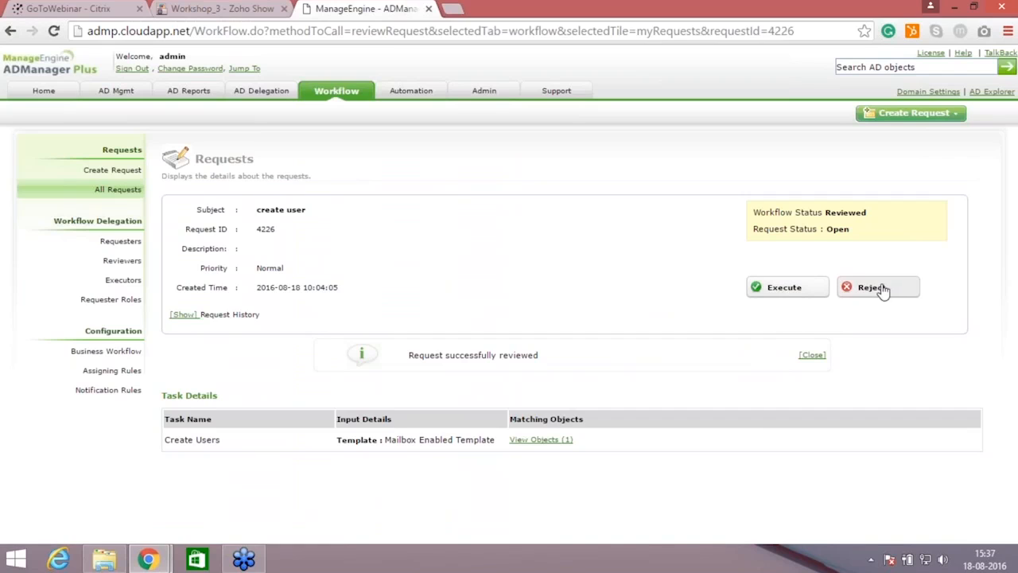
left_click(791, 296)
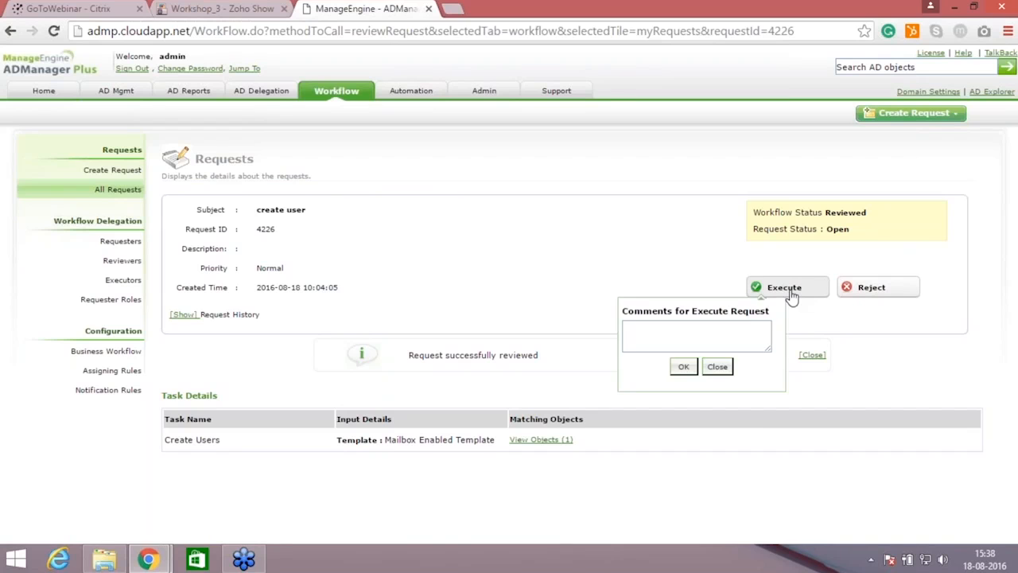
left_click(688, 365)
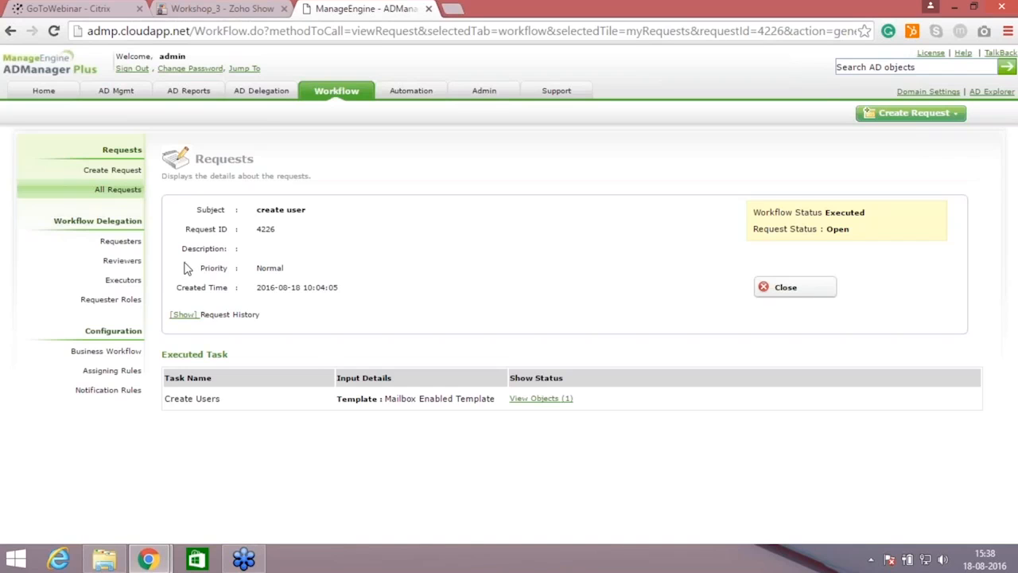
Step: In the notification rule for created requests, add the Subject and Workflow Status macros to the end of the message
left_click(120, 391)
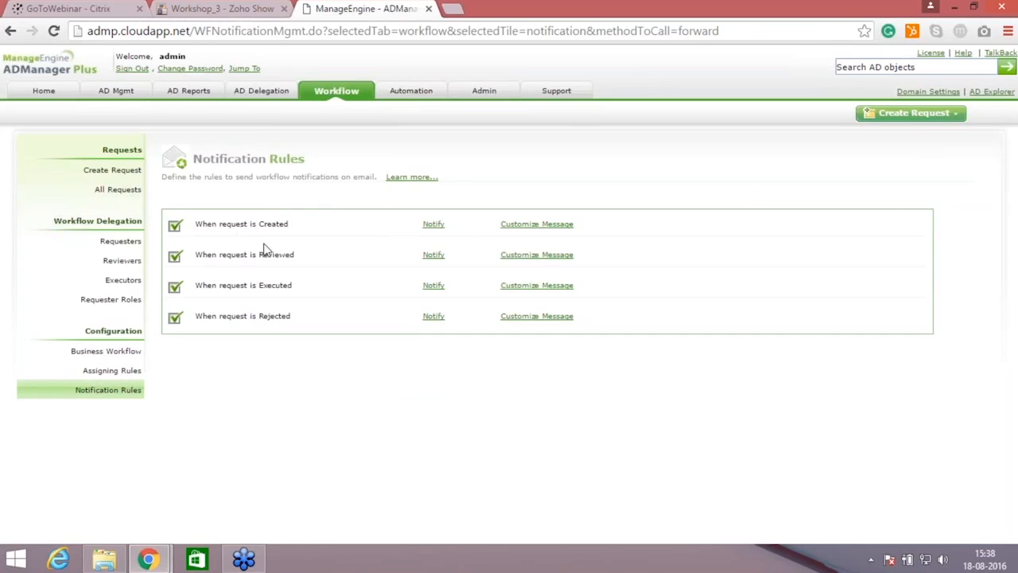
left_click(563, 226)
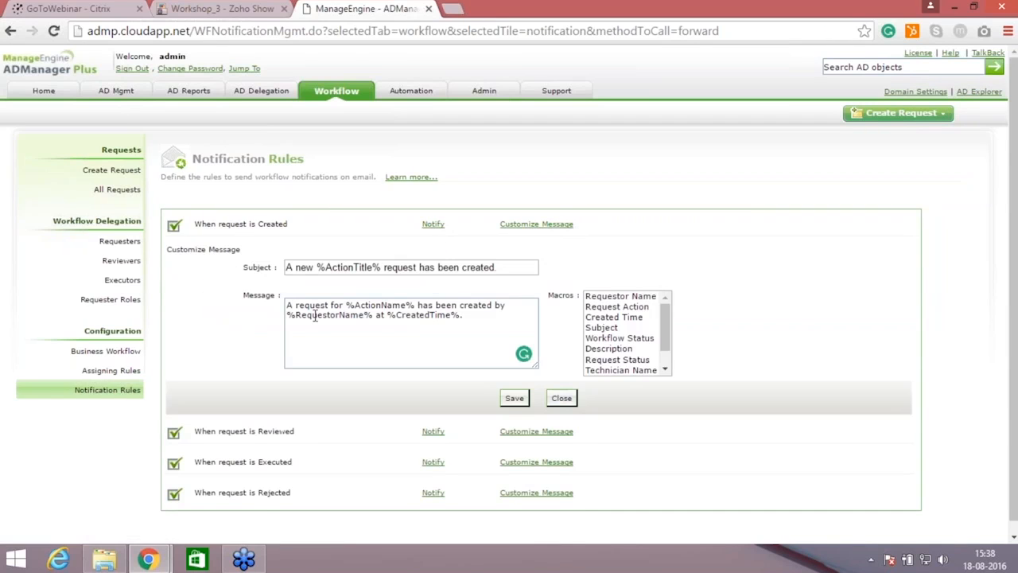
double_click(611, 328)
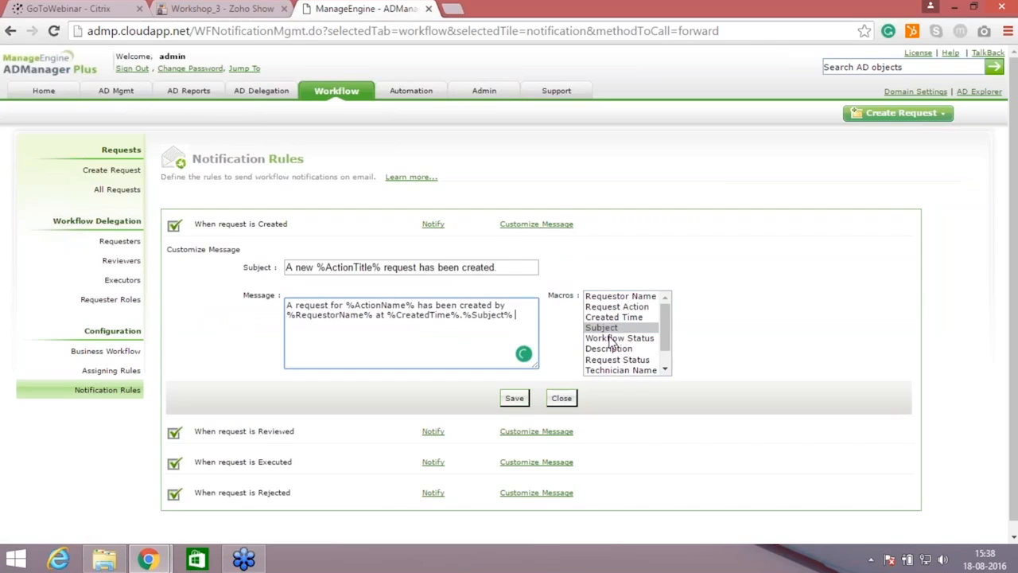
double_click(610, 339)
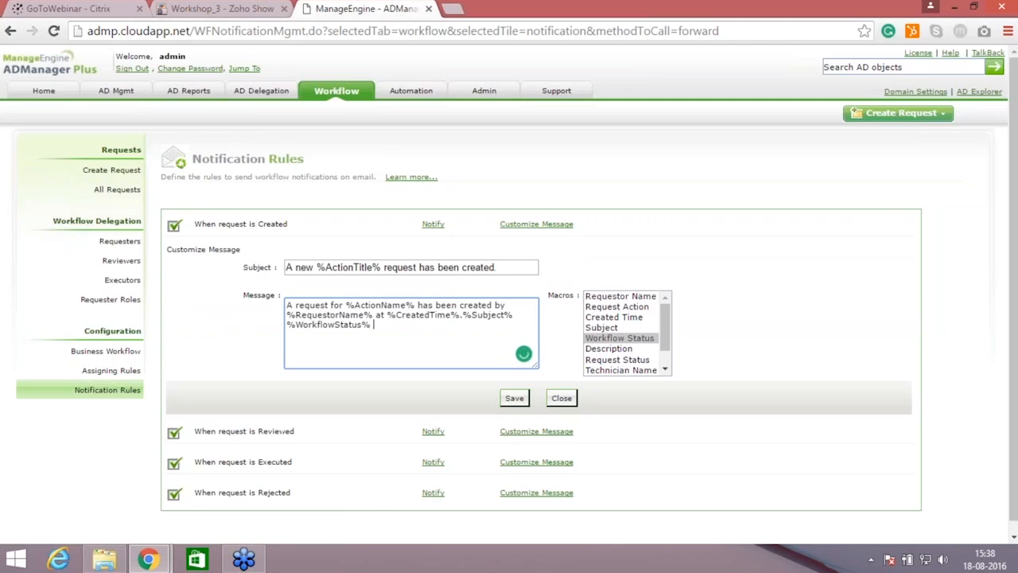
Step: View who is notified when a request is created, then switch to the Workshop_3 presentation in Zoho Show
left_click(435, 228)
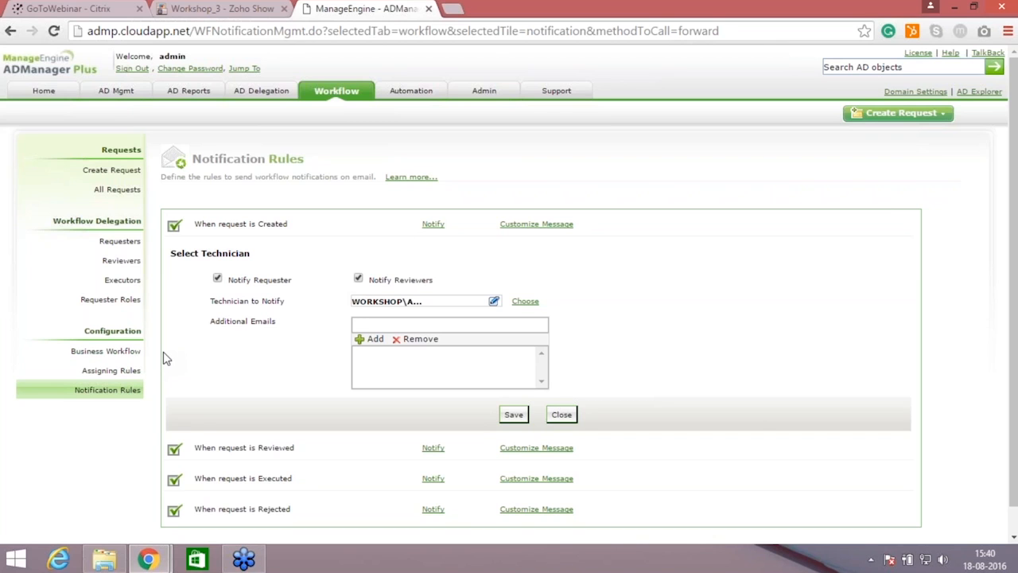
left_click(230, 8)
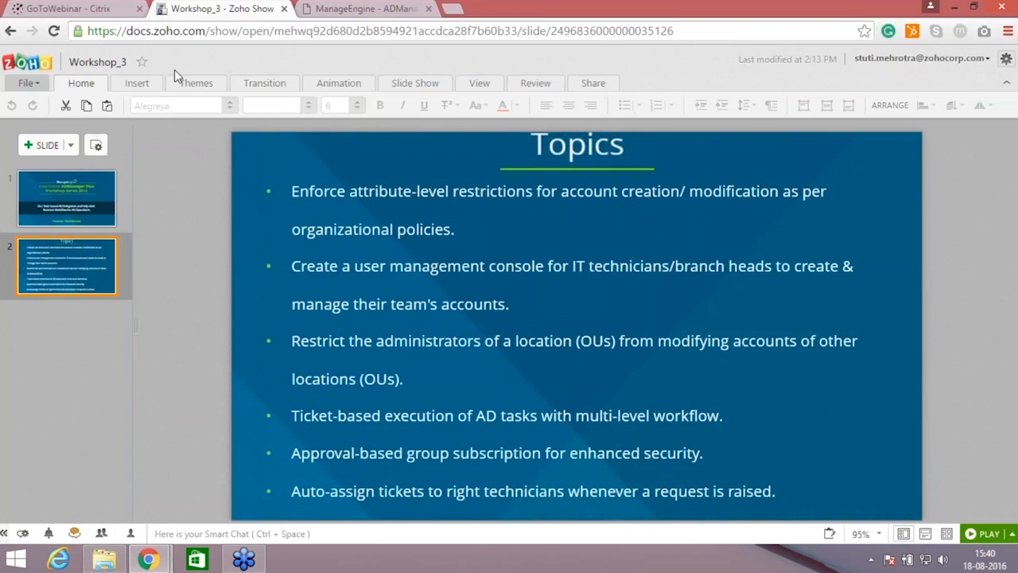